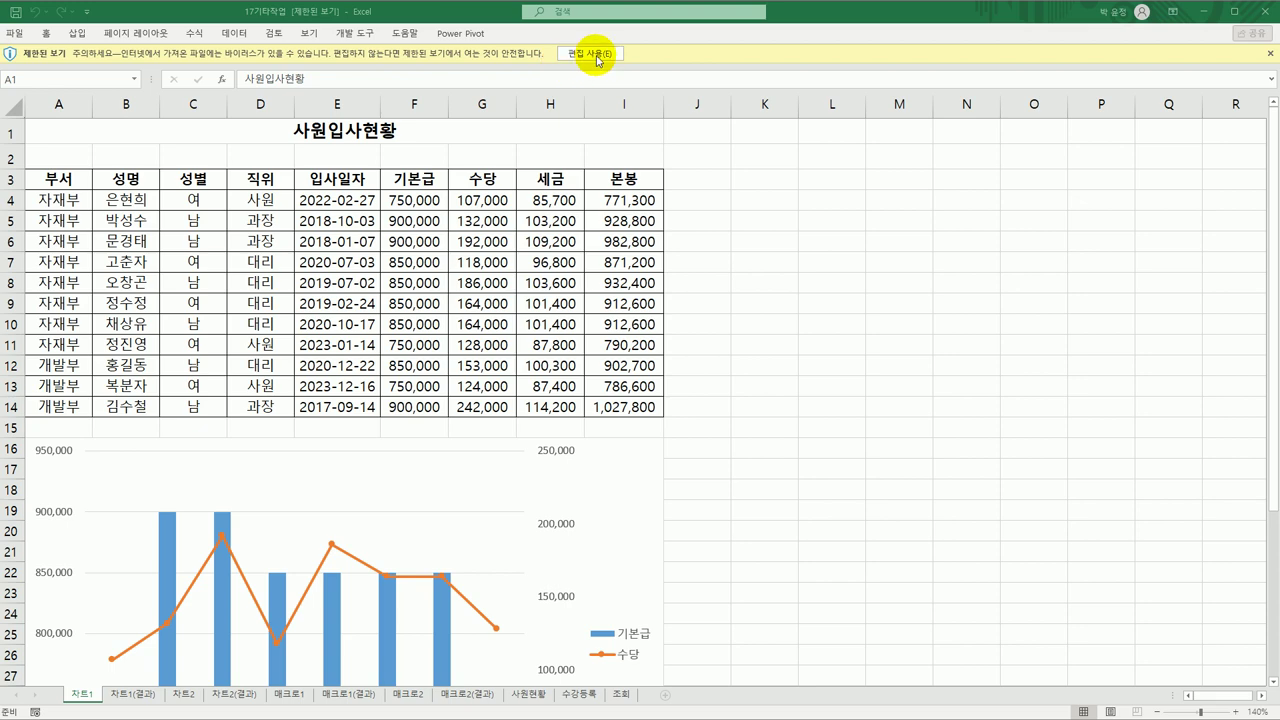
Step: Enable editing and active content in the maximized workbook, and autofit the 입사일자 column
left_click(596, 55)
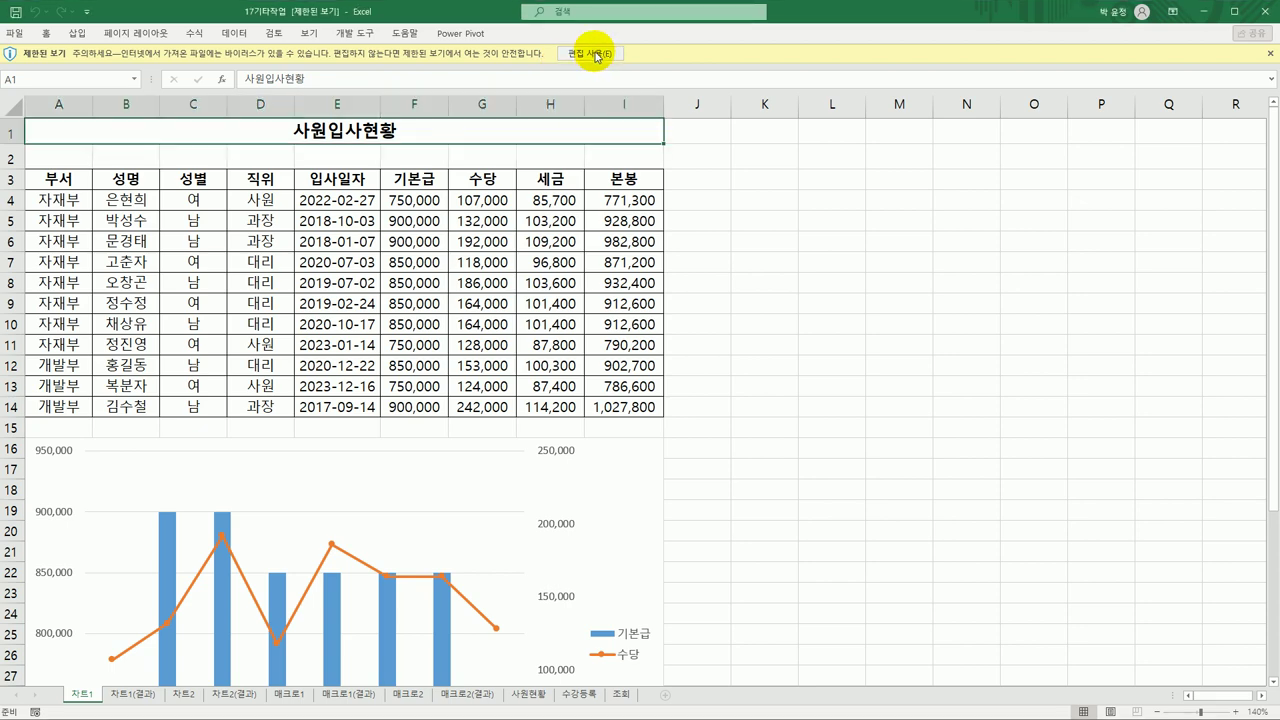
left_click(596, 55)
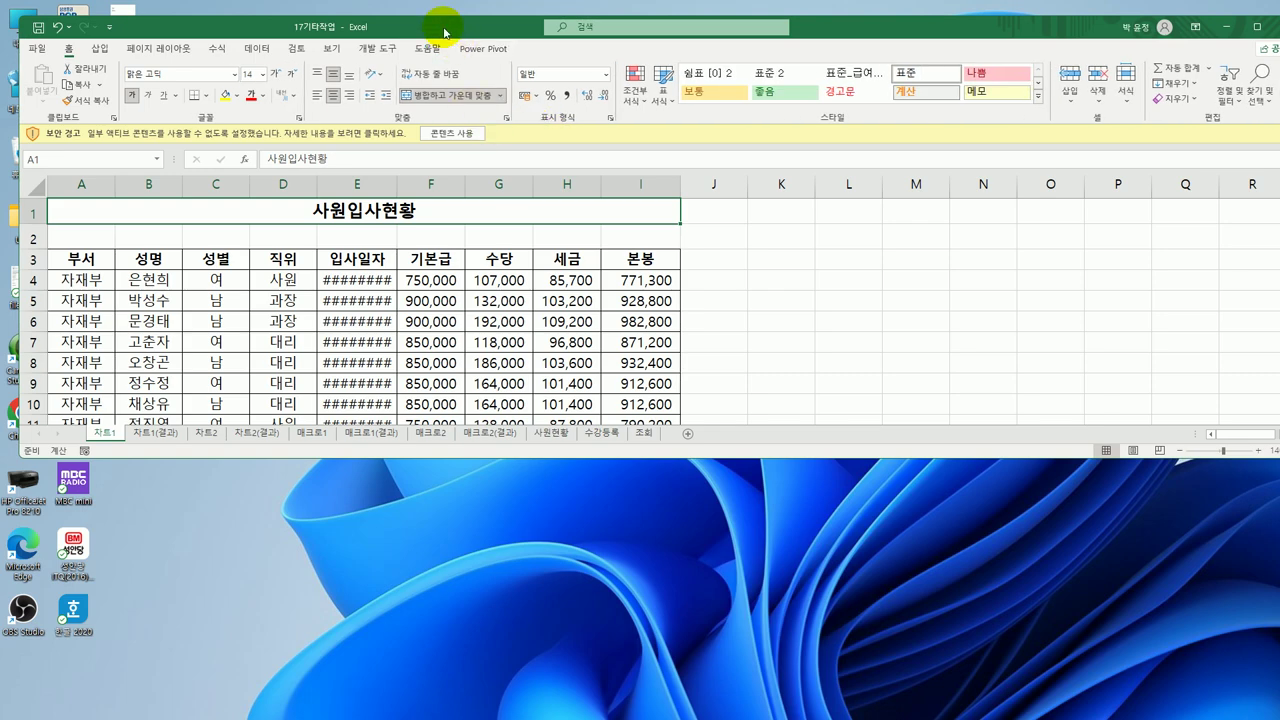
left_click(449, 132)
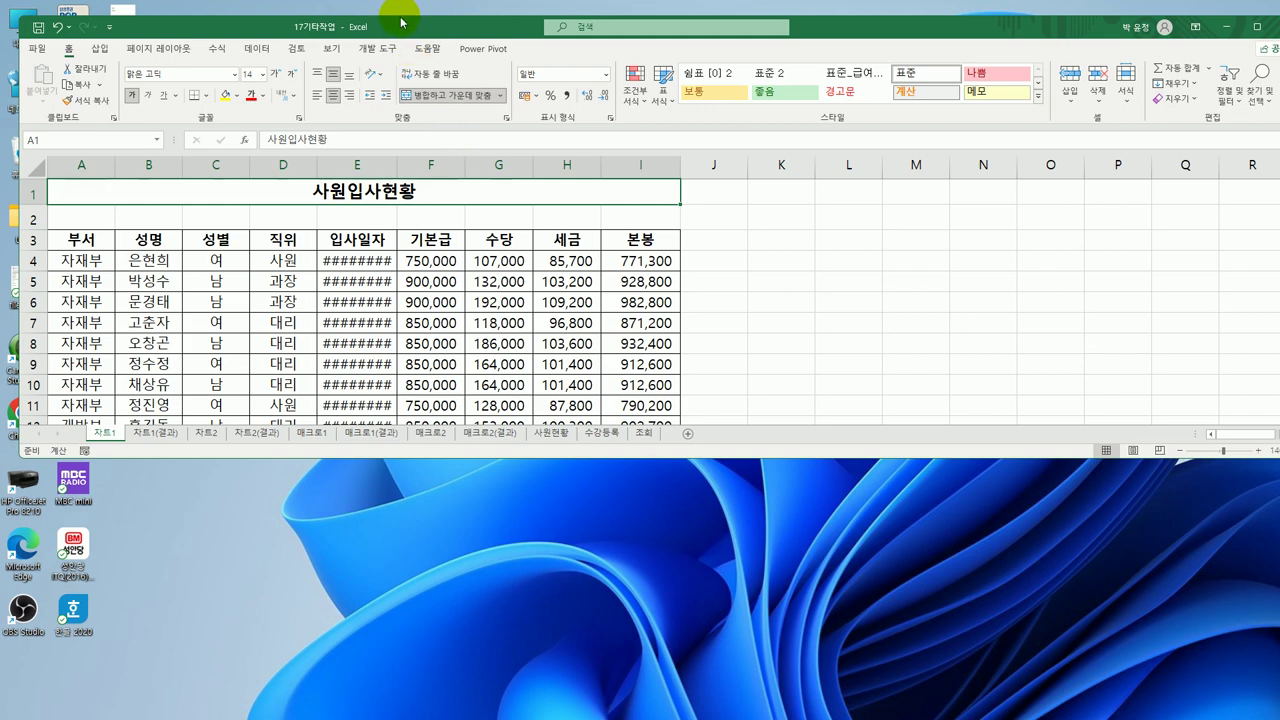
left_click_drag(401, 20, 394, 3)
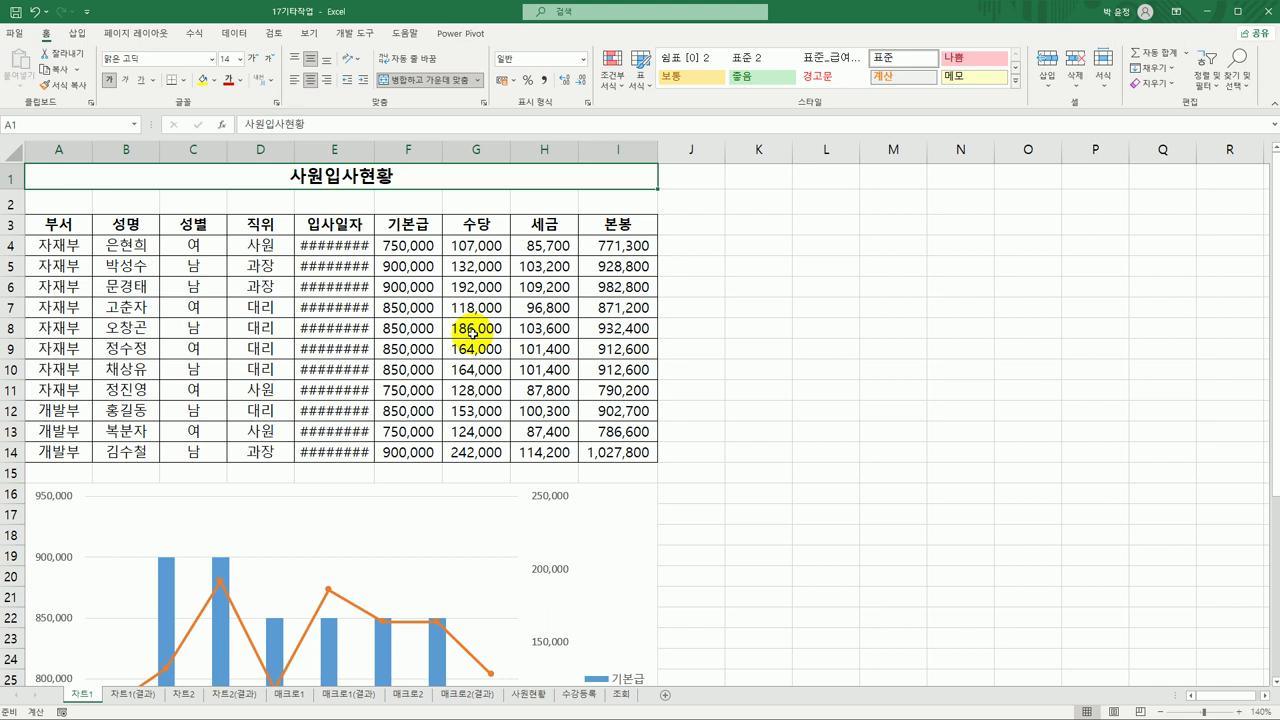
double_click(374, 151)
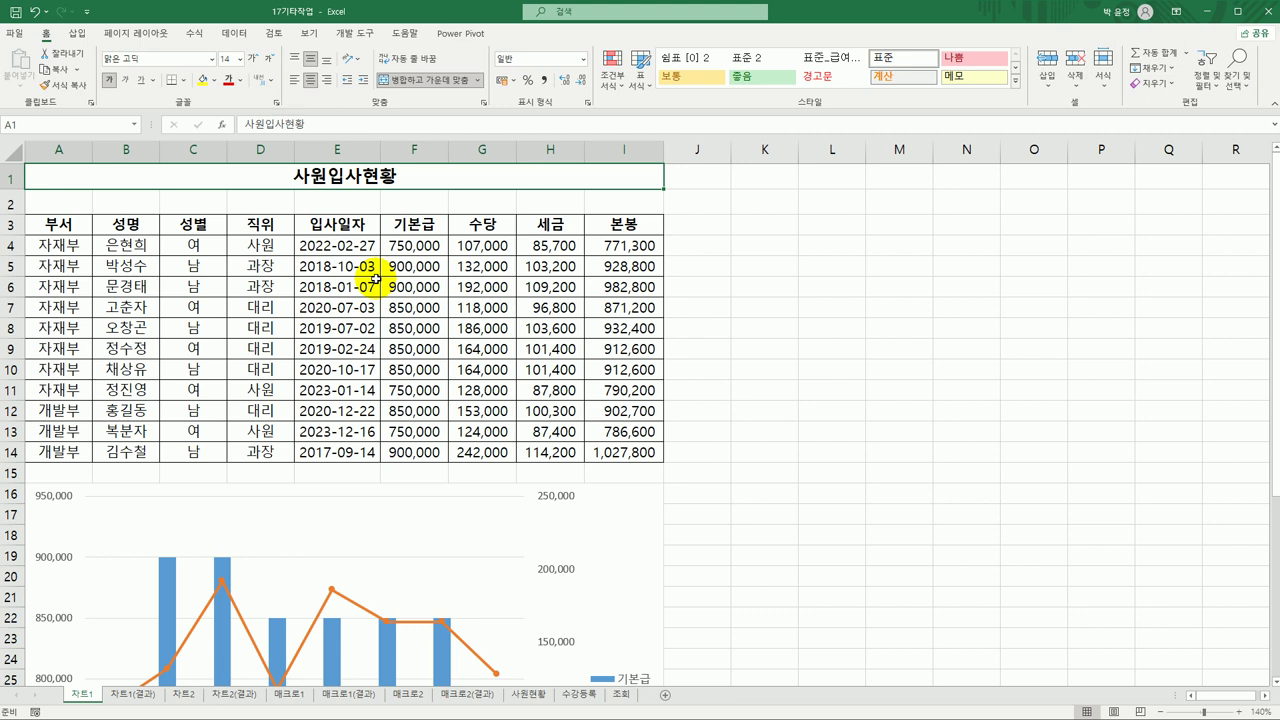
Step: Add a chart title above the 기본급 and 수당 combo chart on the 차트1 sheet
left_click(622, 520)
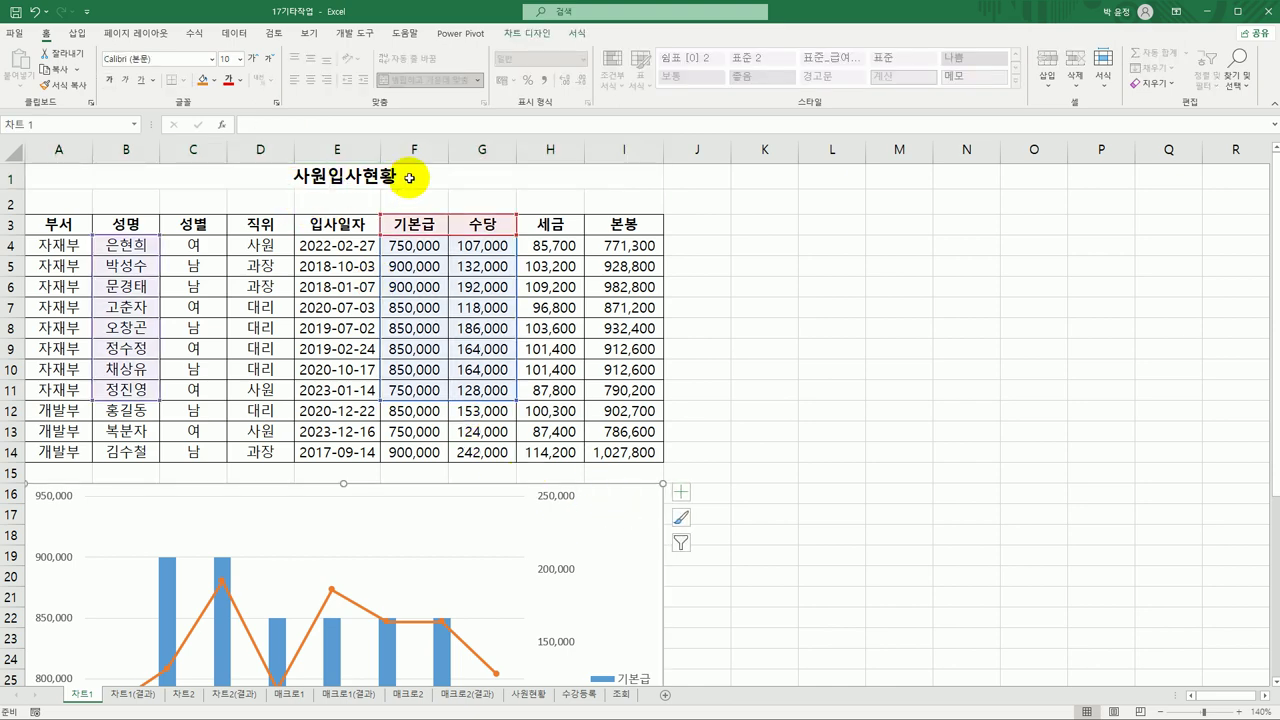
scroll(590, 548, "down", 3)
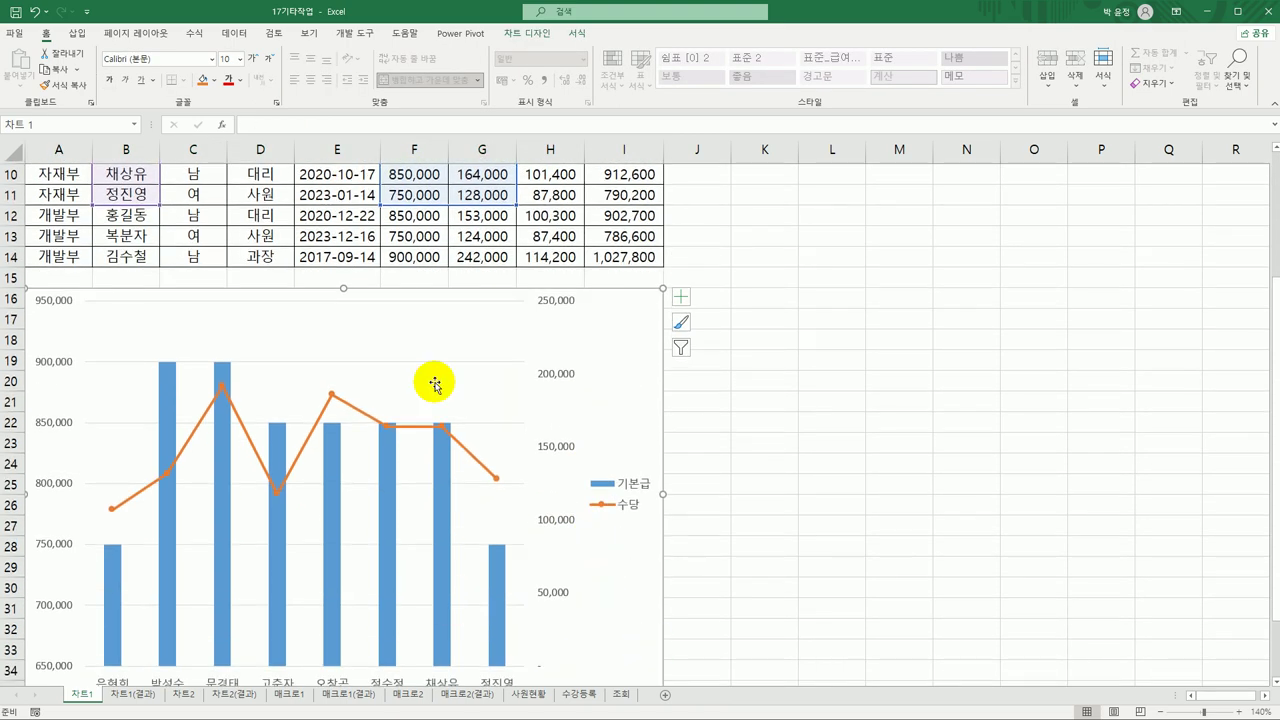
scroll(466, 609, "down", 3)
scroll(466, 609, "up", 6)
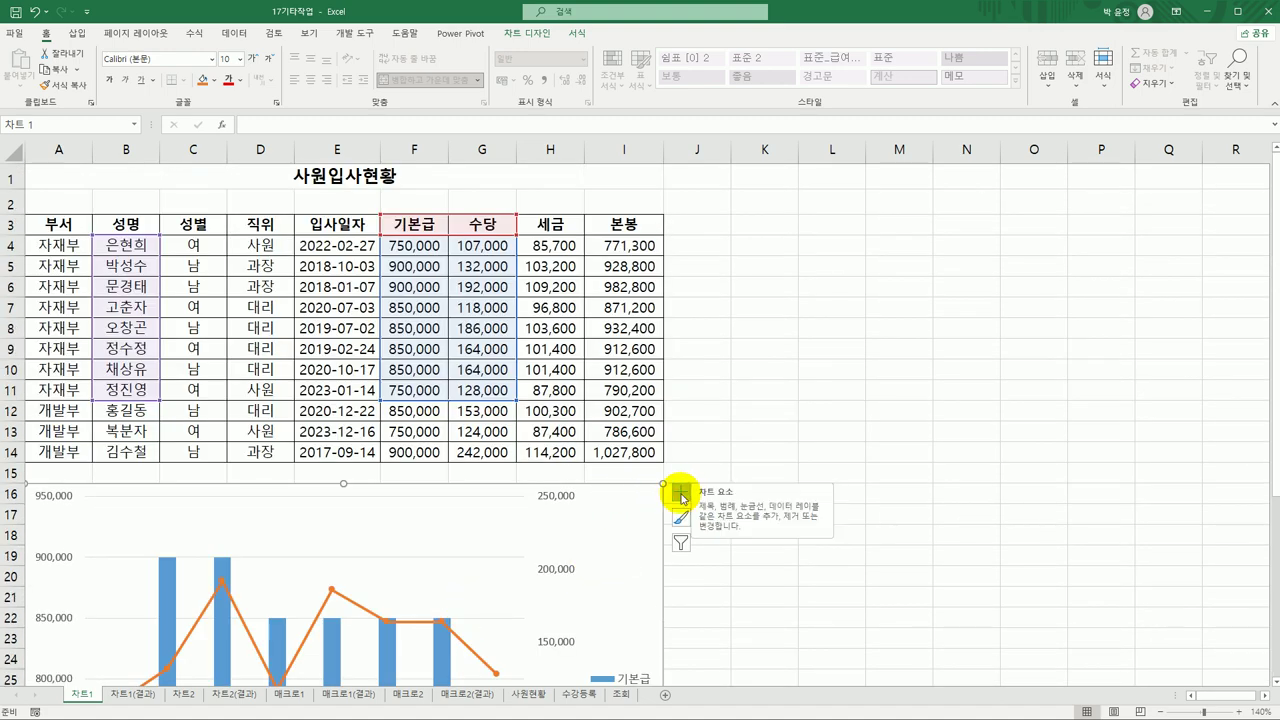
left_click(683, 497)
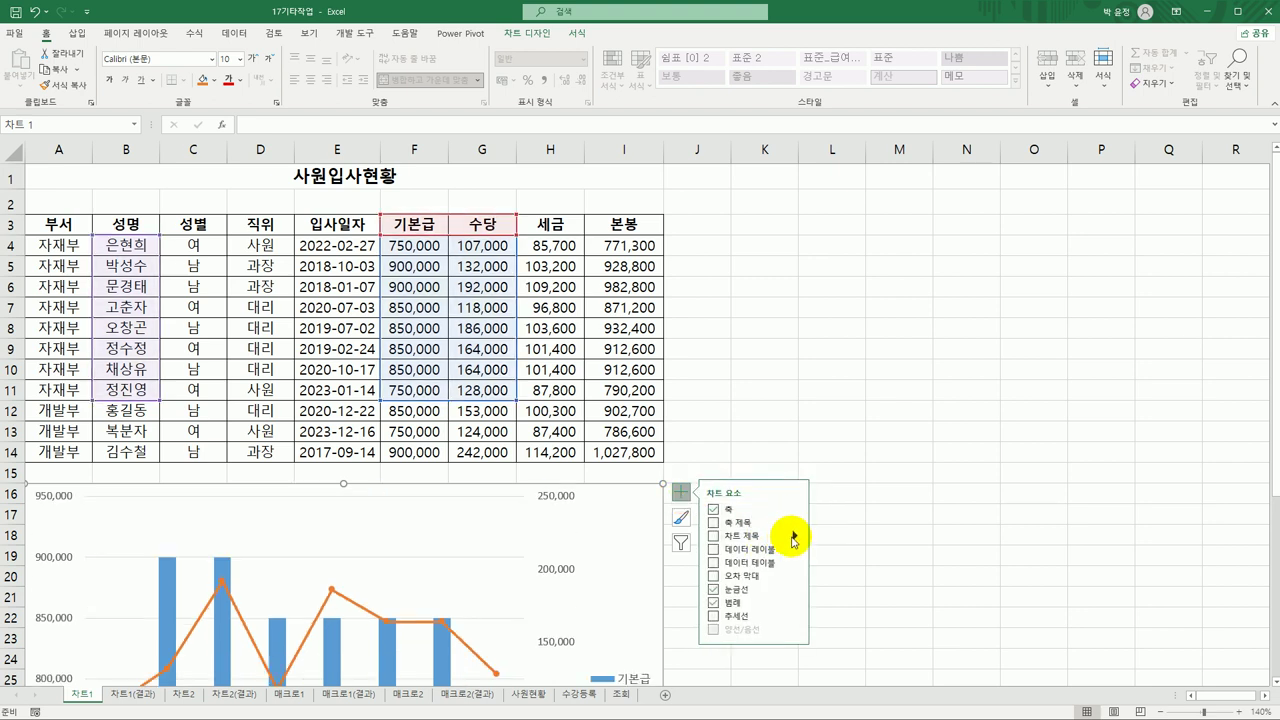
left_click(794, 536)
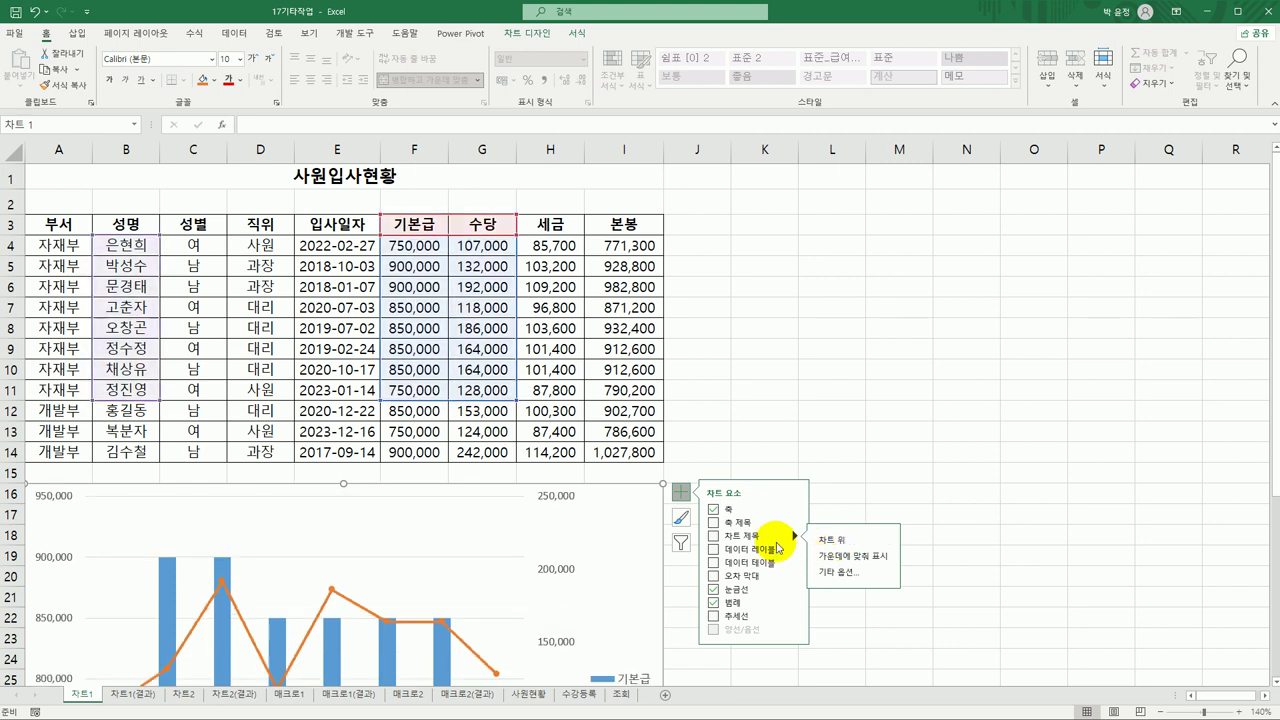
left_click(733, 537)
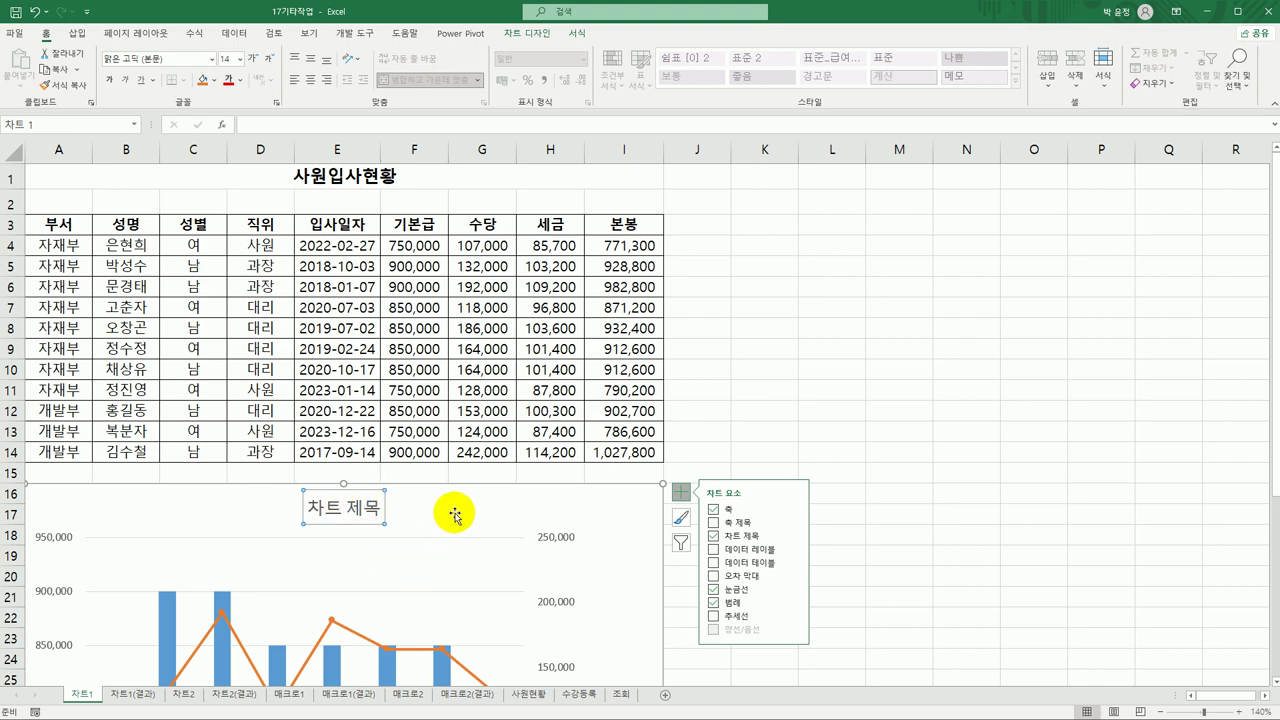
scroll(450, 510, "down", 7)
scroll(450, 510, "up", 4)
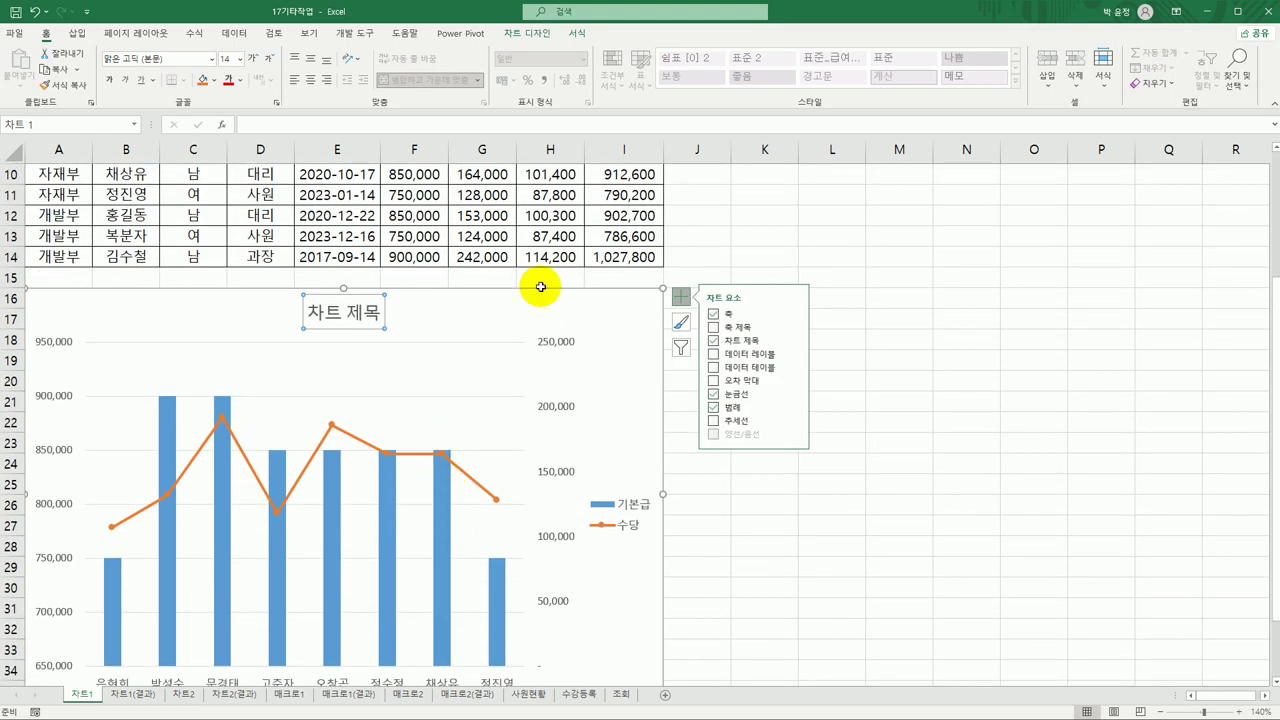
left_click(533, 38)
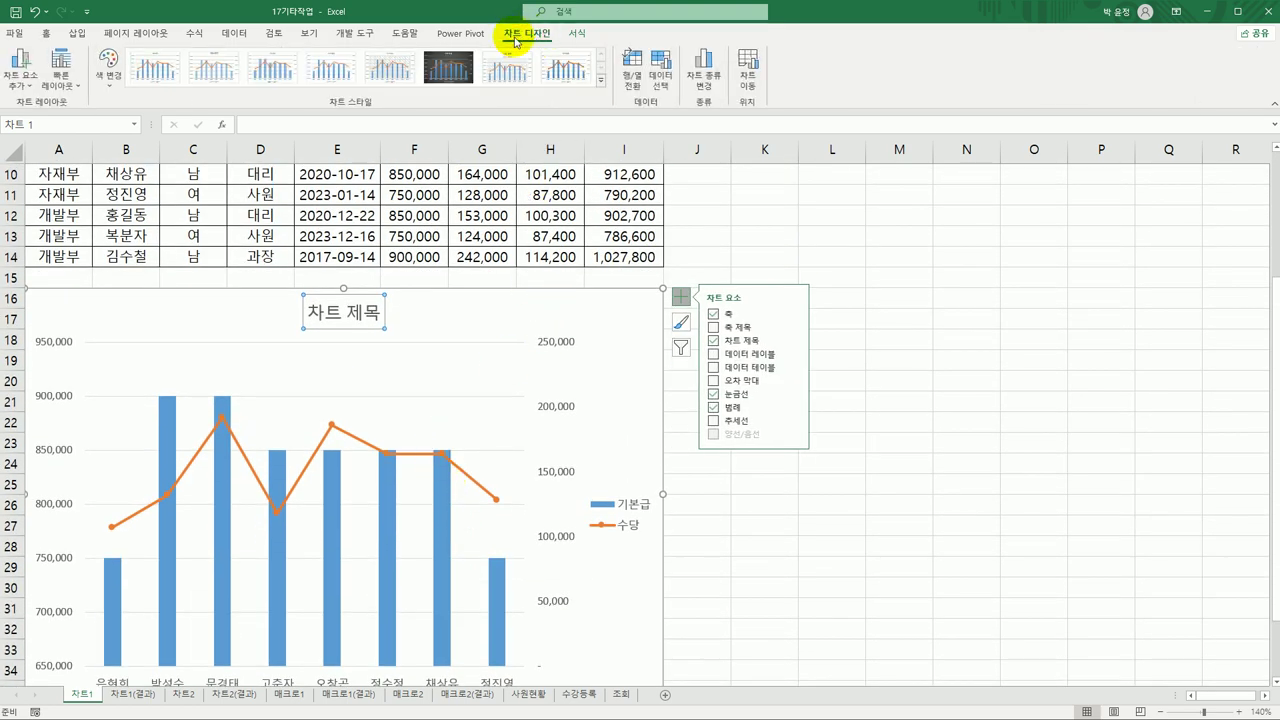
left_click(13, 85)
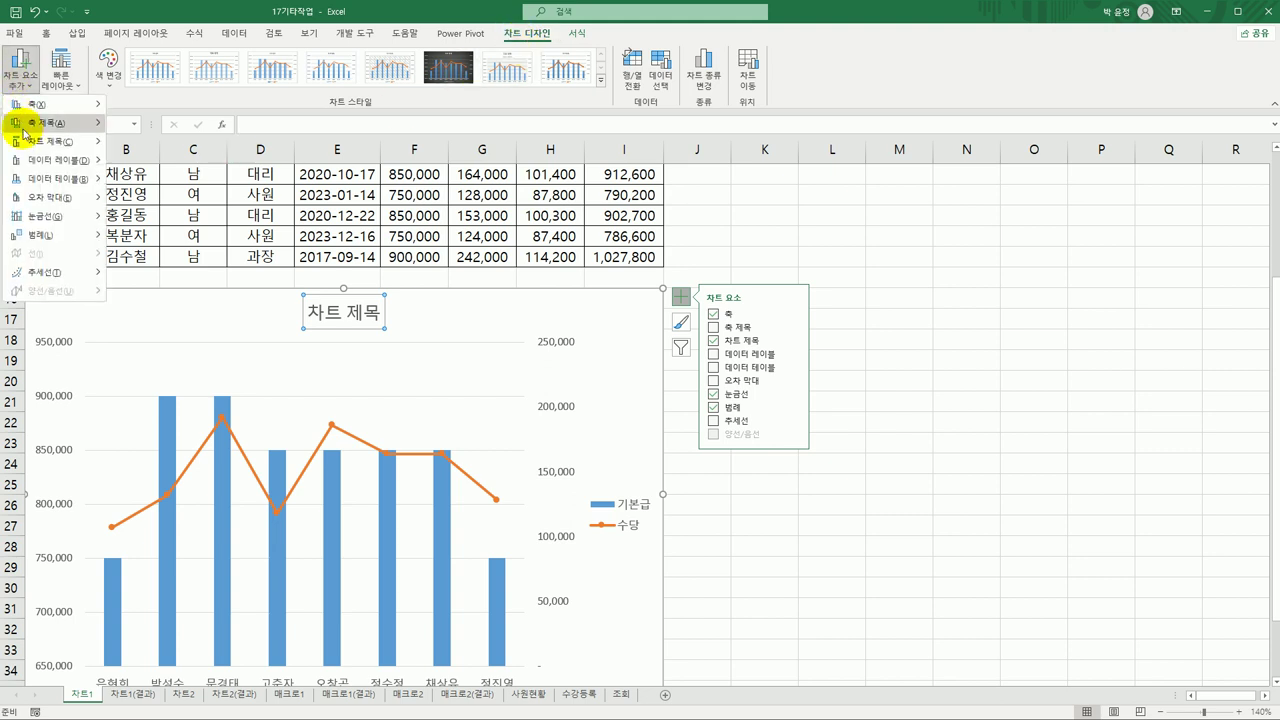
mouse_move(42, 150)
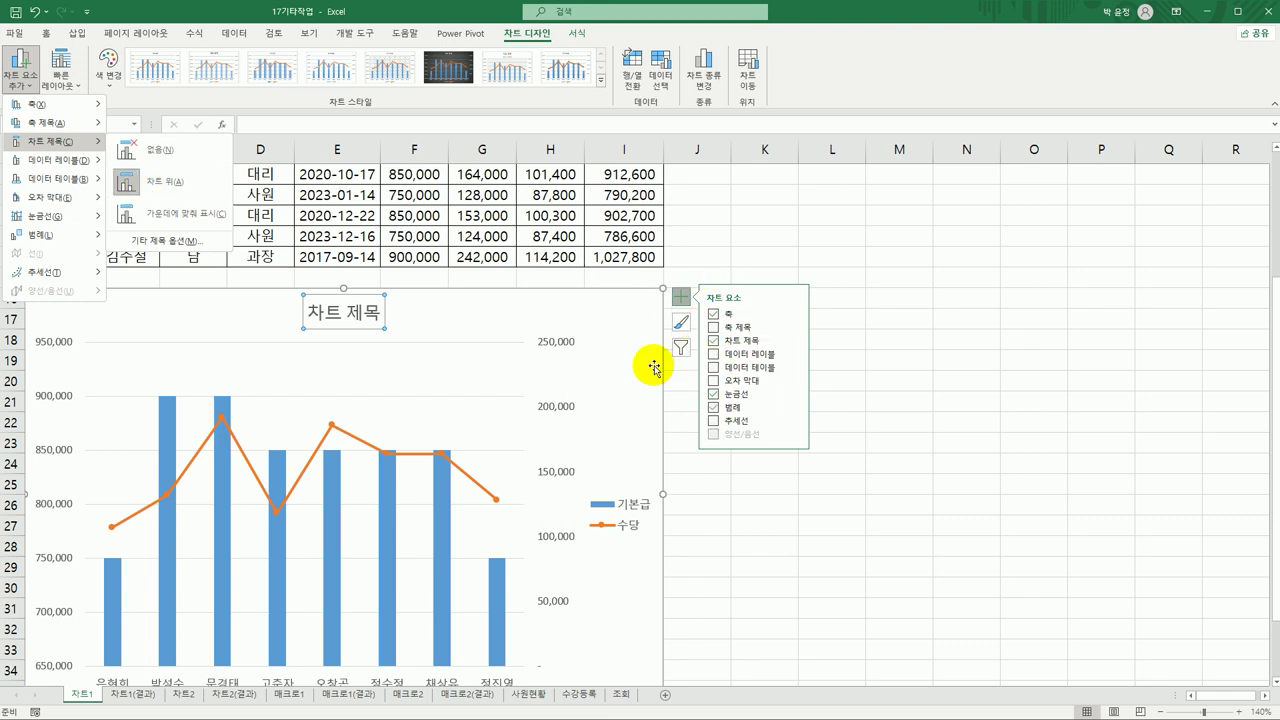
Step: Replace the chart title text with "자재부 기본급/수당현황"
left_click(352, 316)
left_click_drag(305, 312, 401, 318)
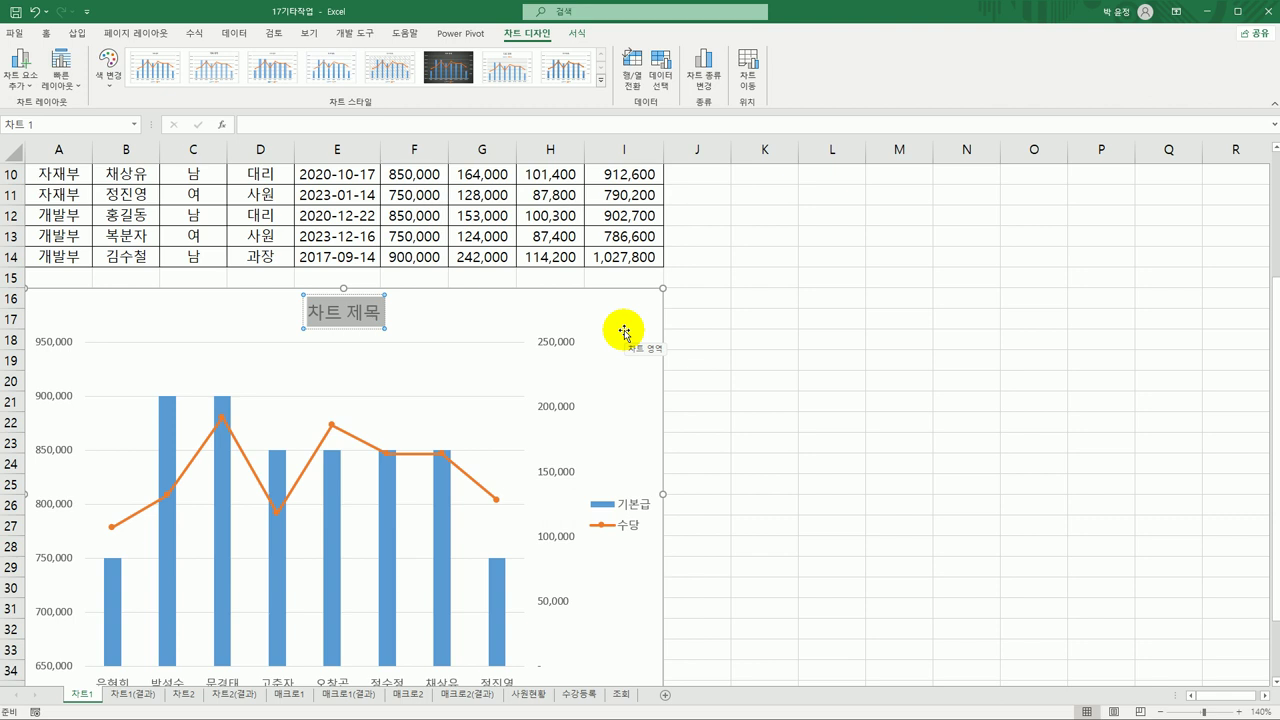
type("자재부")
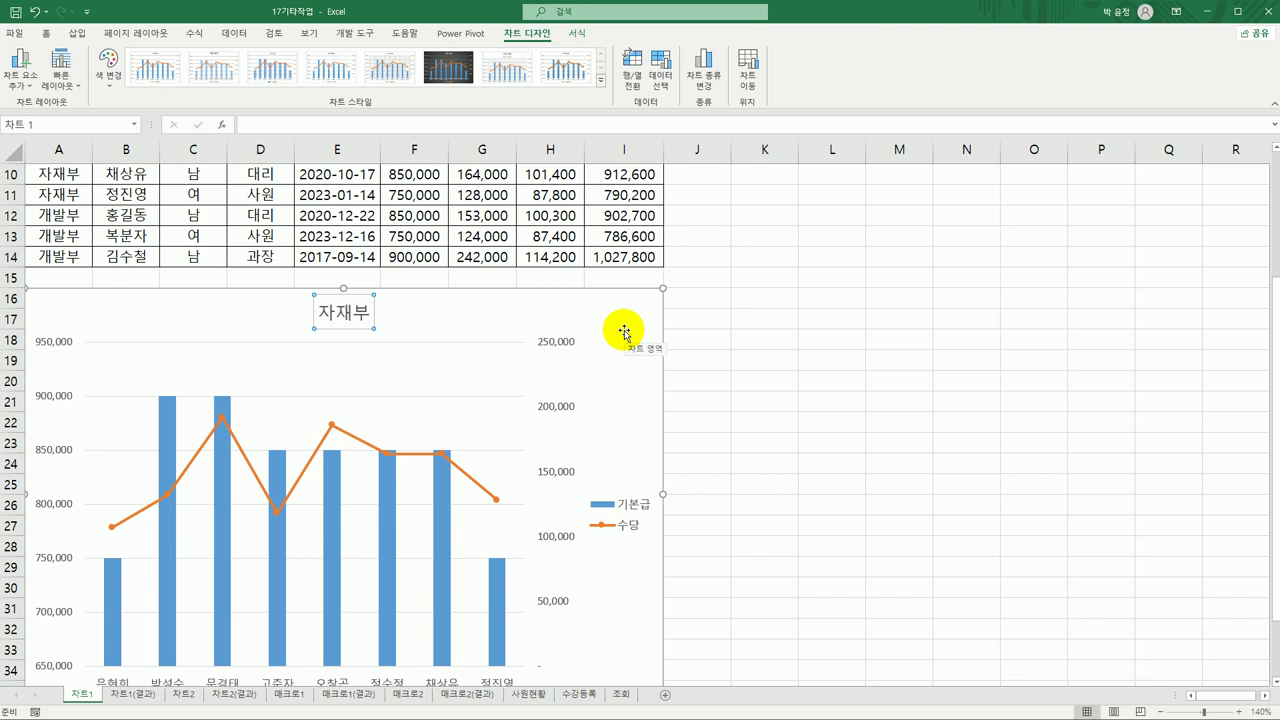
type("기본급")
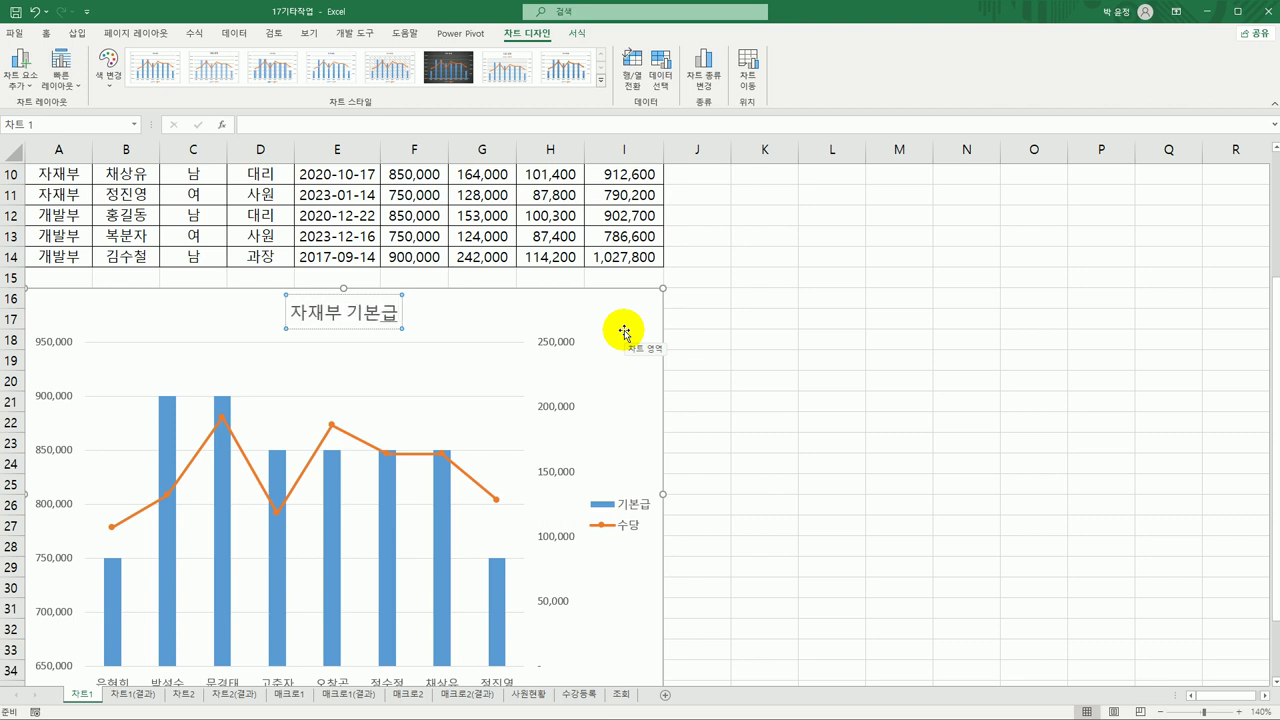
type("/수당현황")
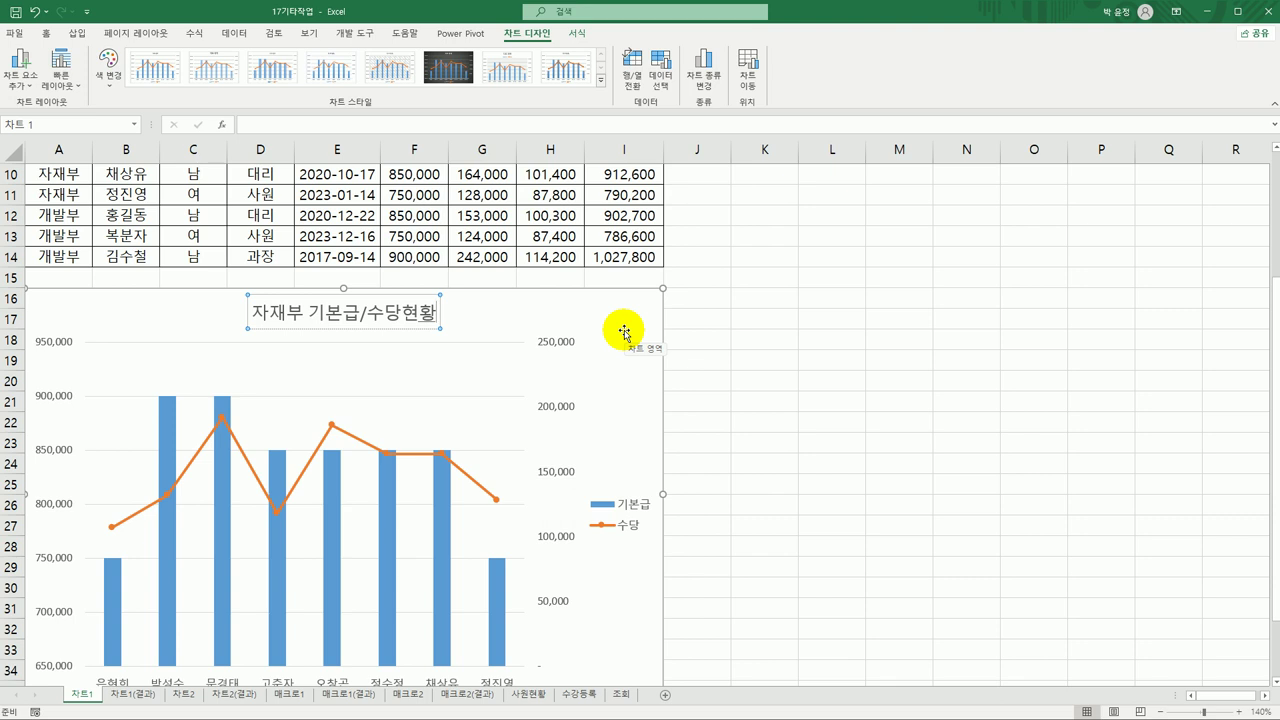
Step: Format the chart title in the 궁서체 font, bold, at size 14
left_click(440, 305)
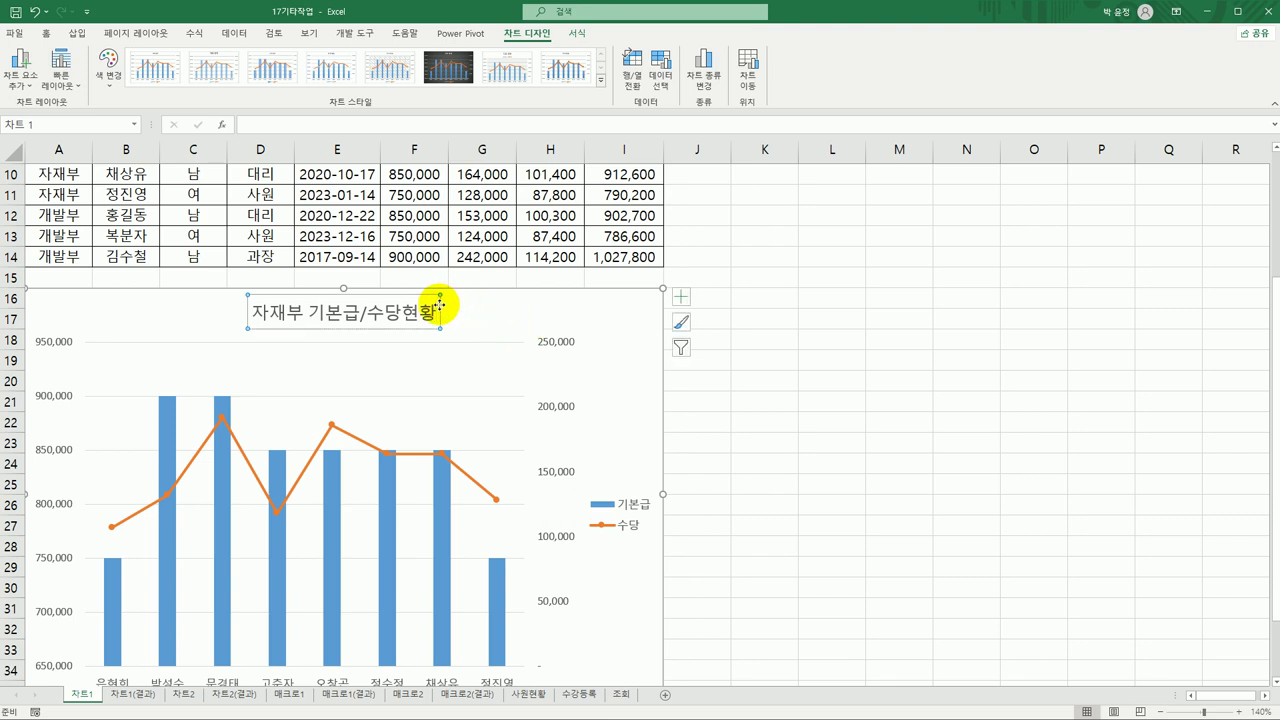
left_click(47, 35)
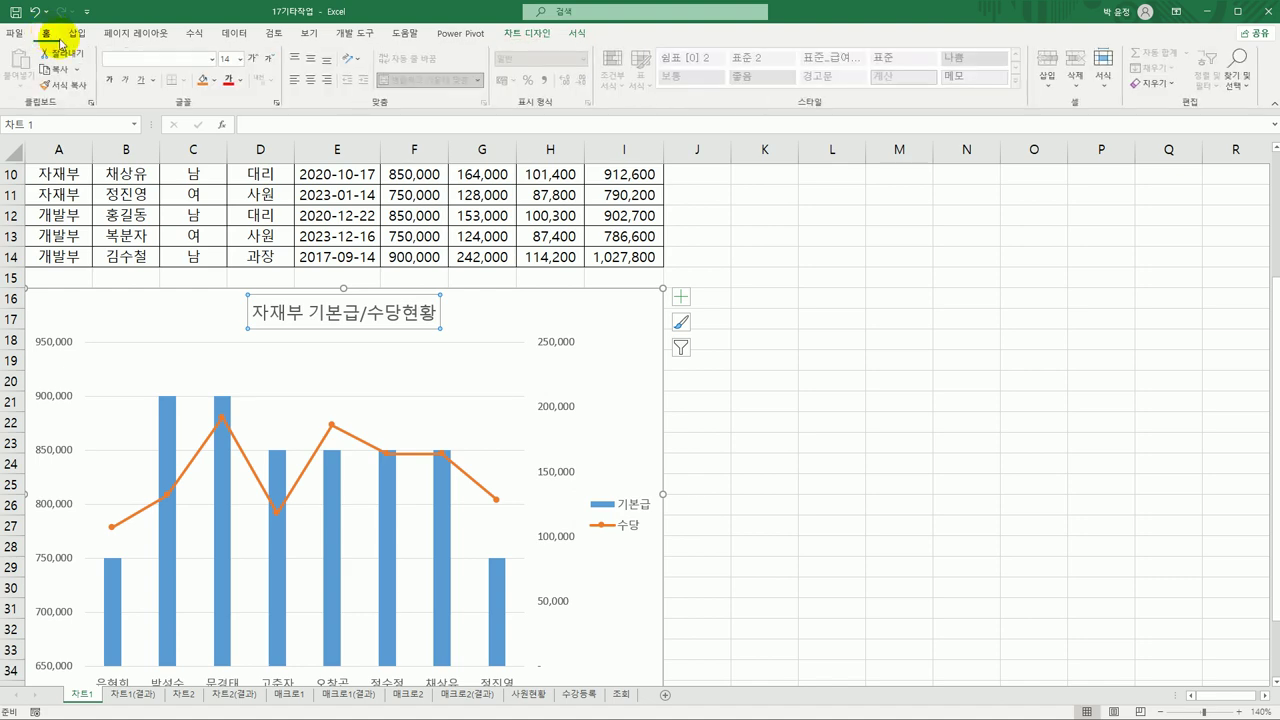
left_click(211, 59)
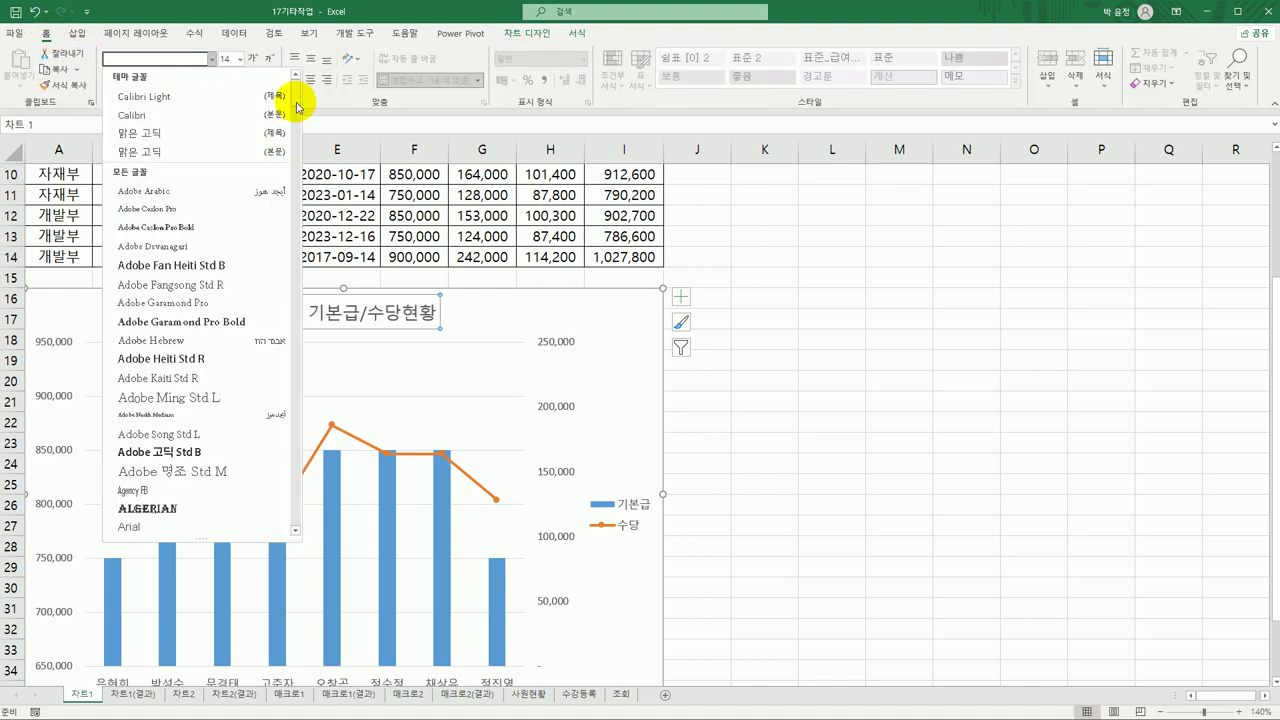
left_click_drag(296, 88, 285, 505)
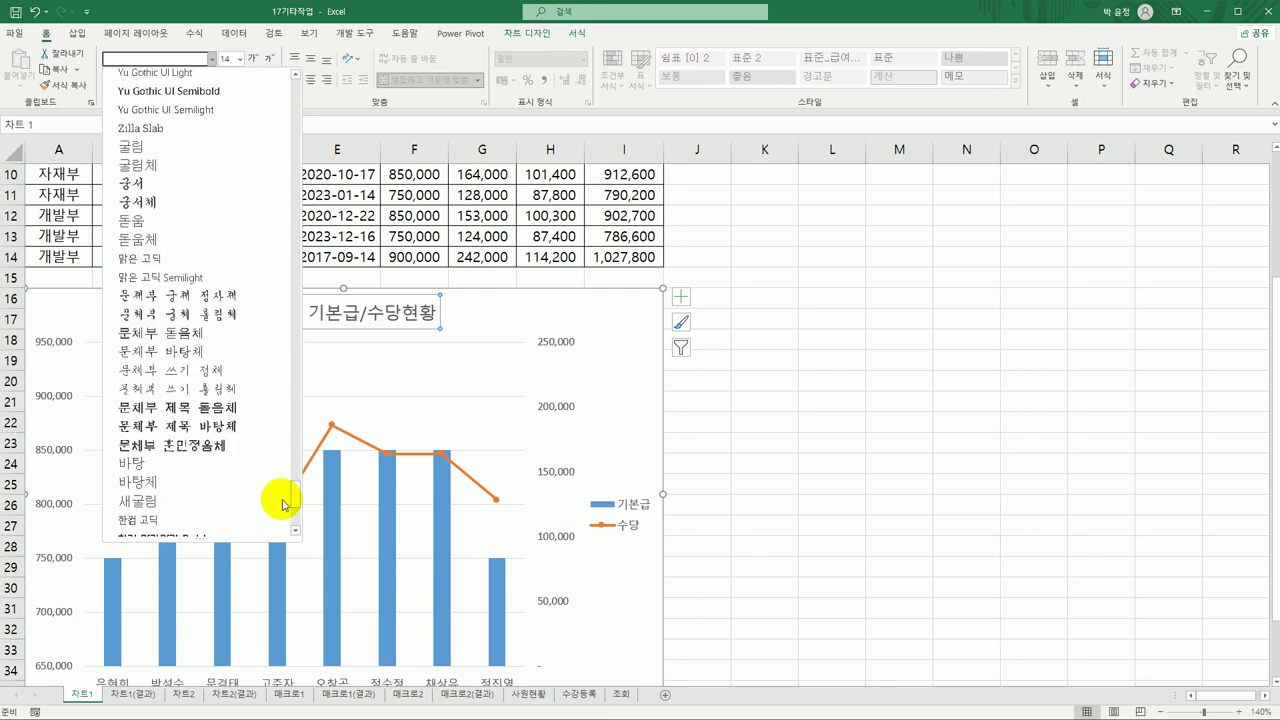
left_click(156, 202)
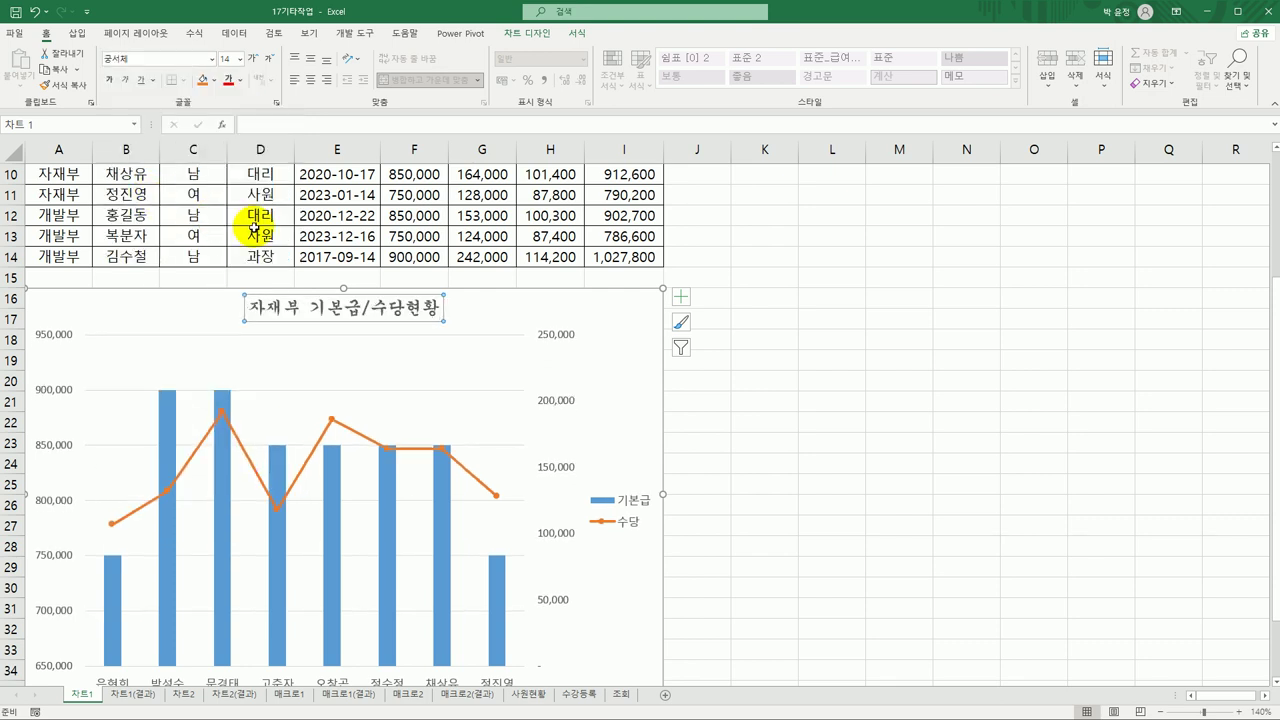
left_click(112, 84)
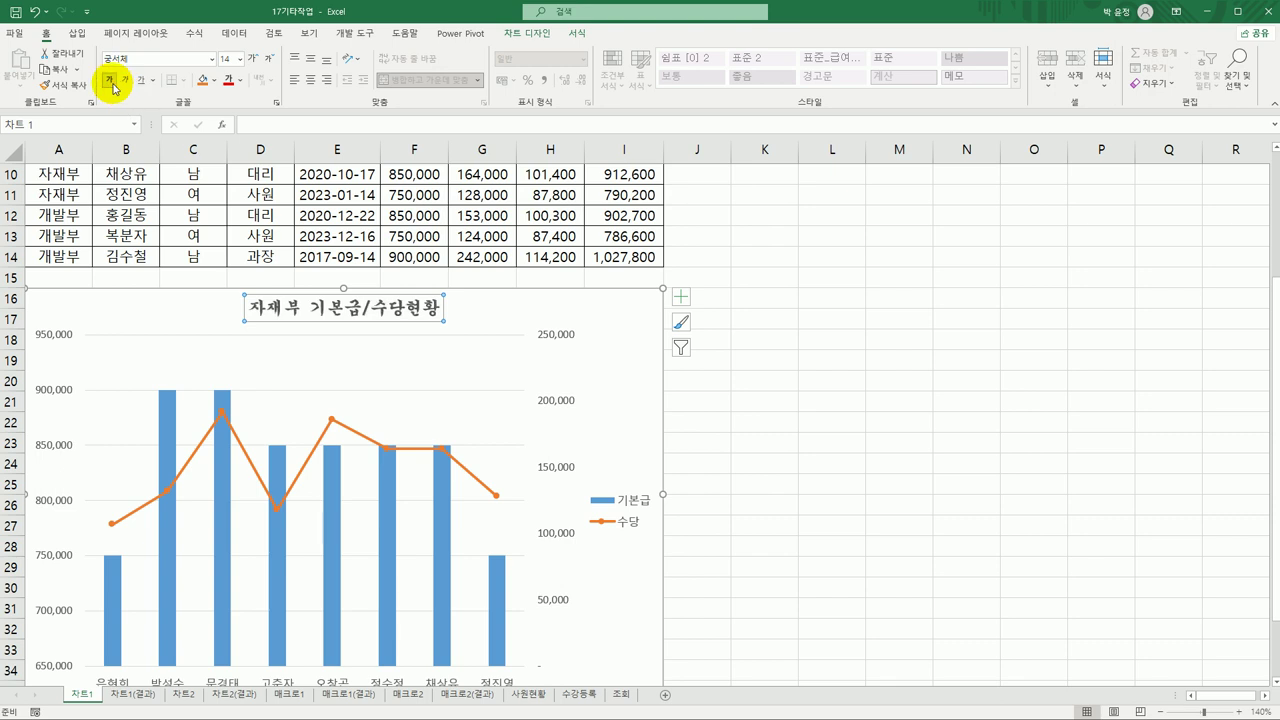
left_click(239, 59)
left_click(232, 170)
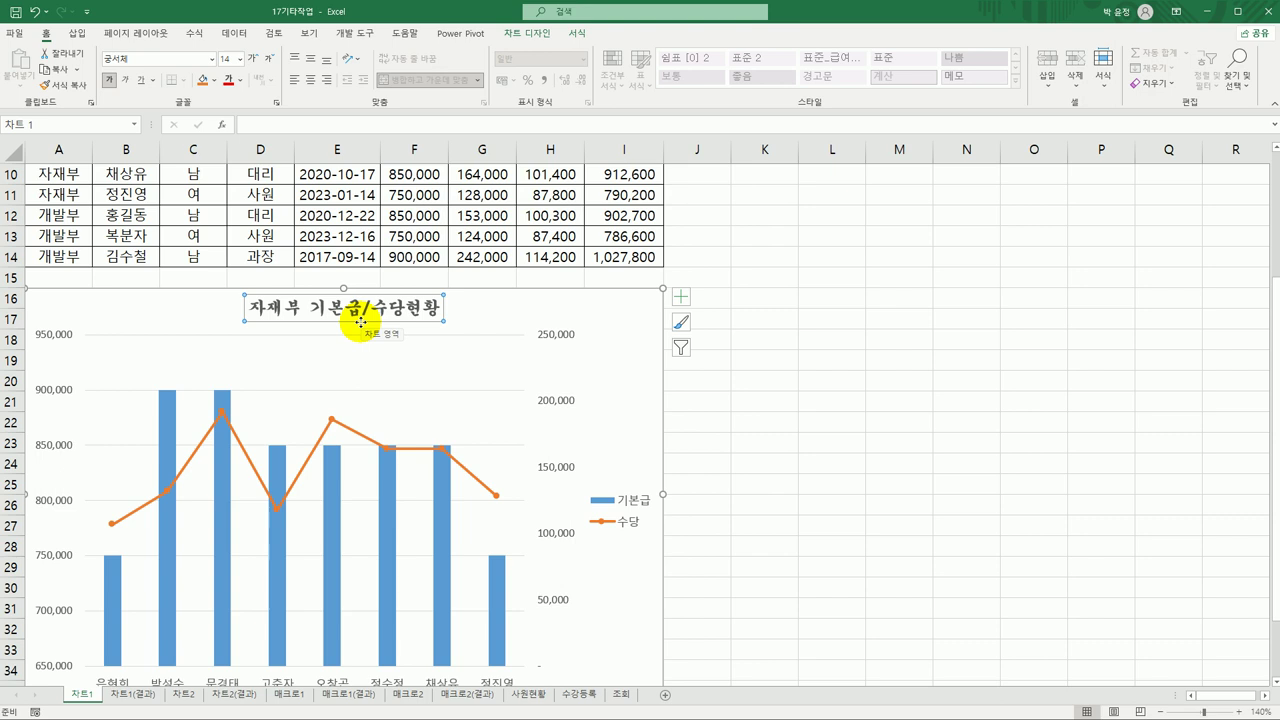
Step: Give the chart title box a black outline and an outer shadow offset toward the bottom right
left_click(575, 33)
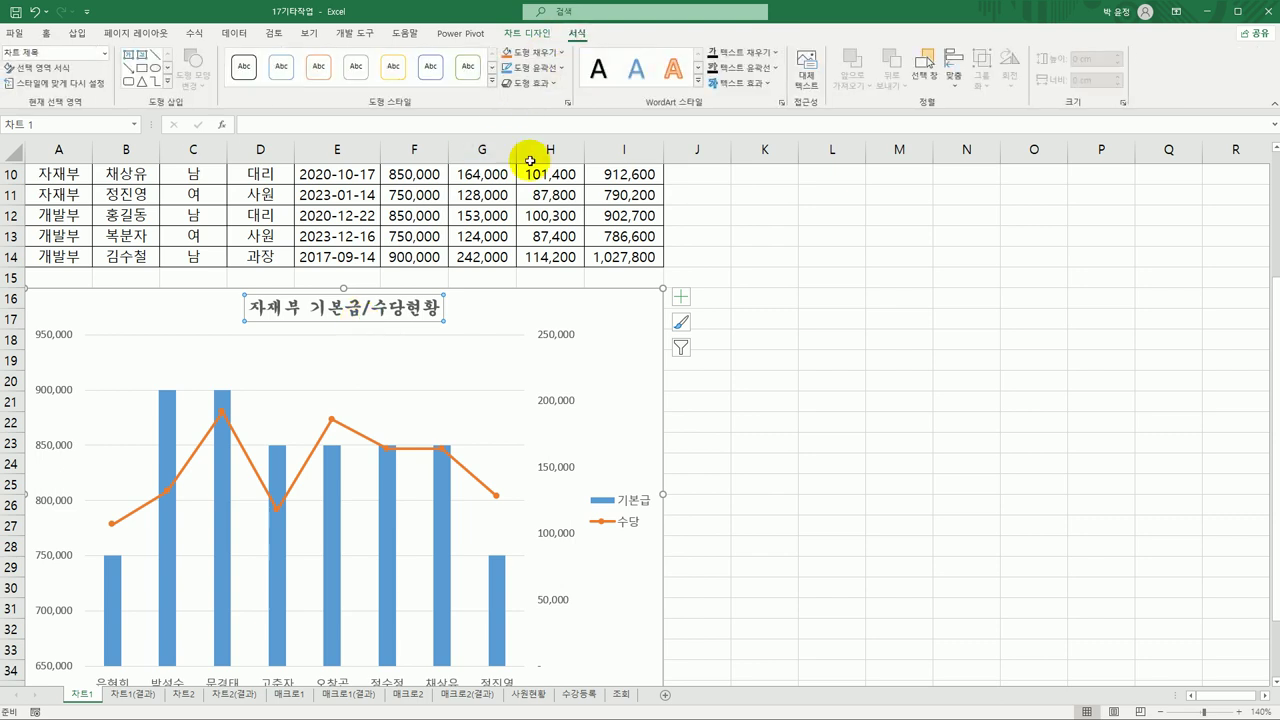
left_click(560, 68)
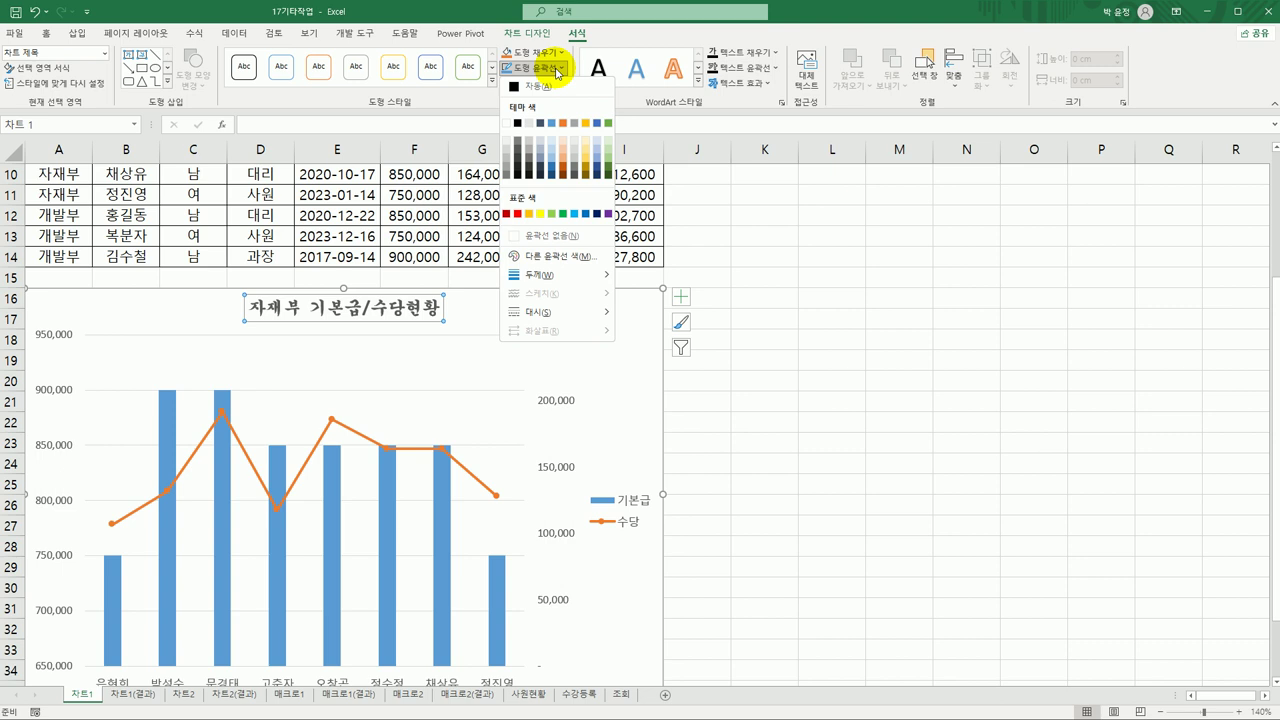
left_click(517, 124)
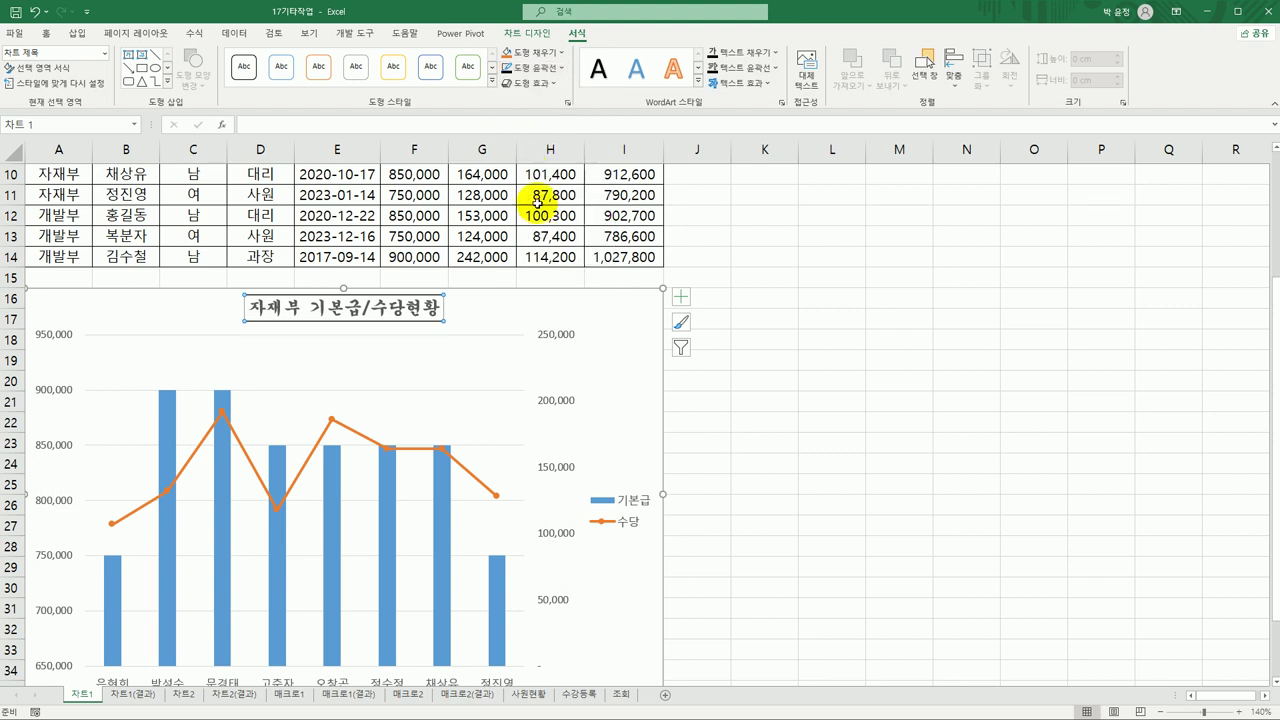
left_click(548, 88)
mouse_move(546, 148)
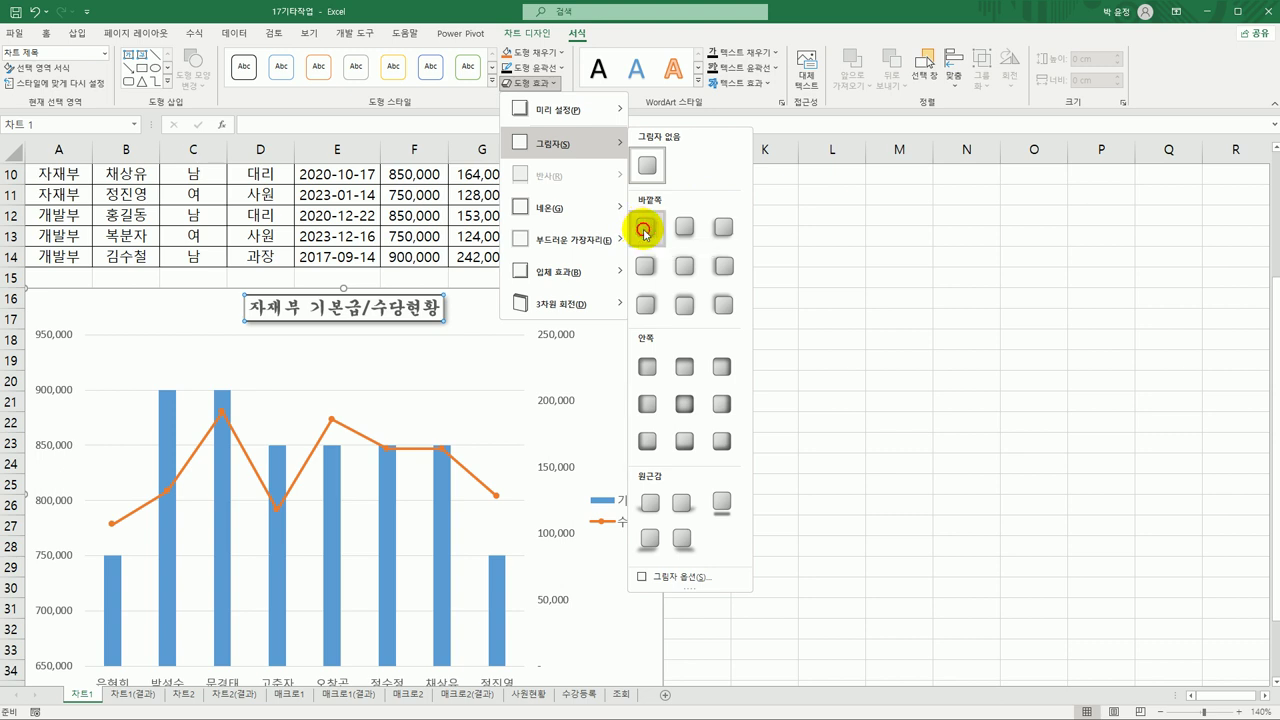
left_click(645, 228)
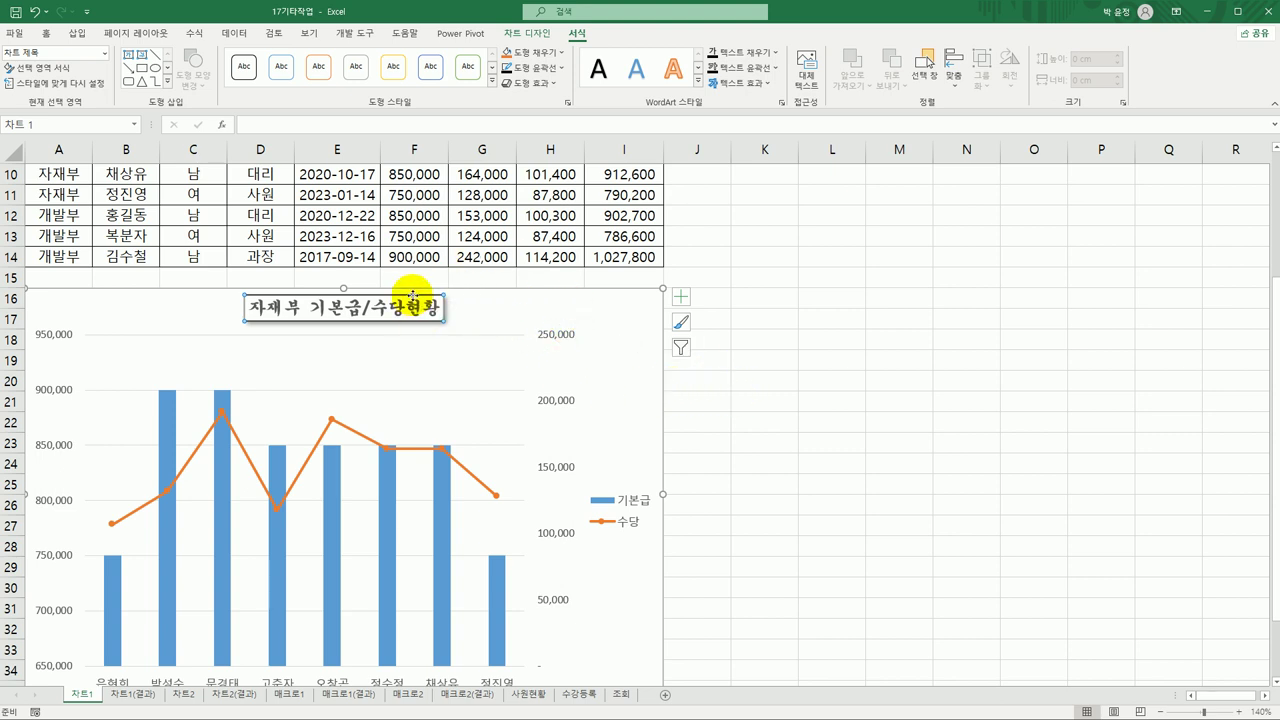
Step: Review the border and shadow settings in the chart title's formatting options
right_click(414, 302)
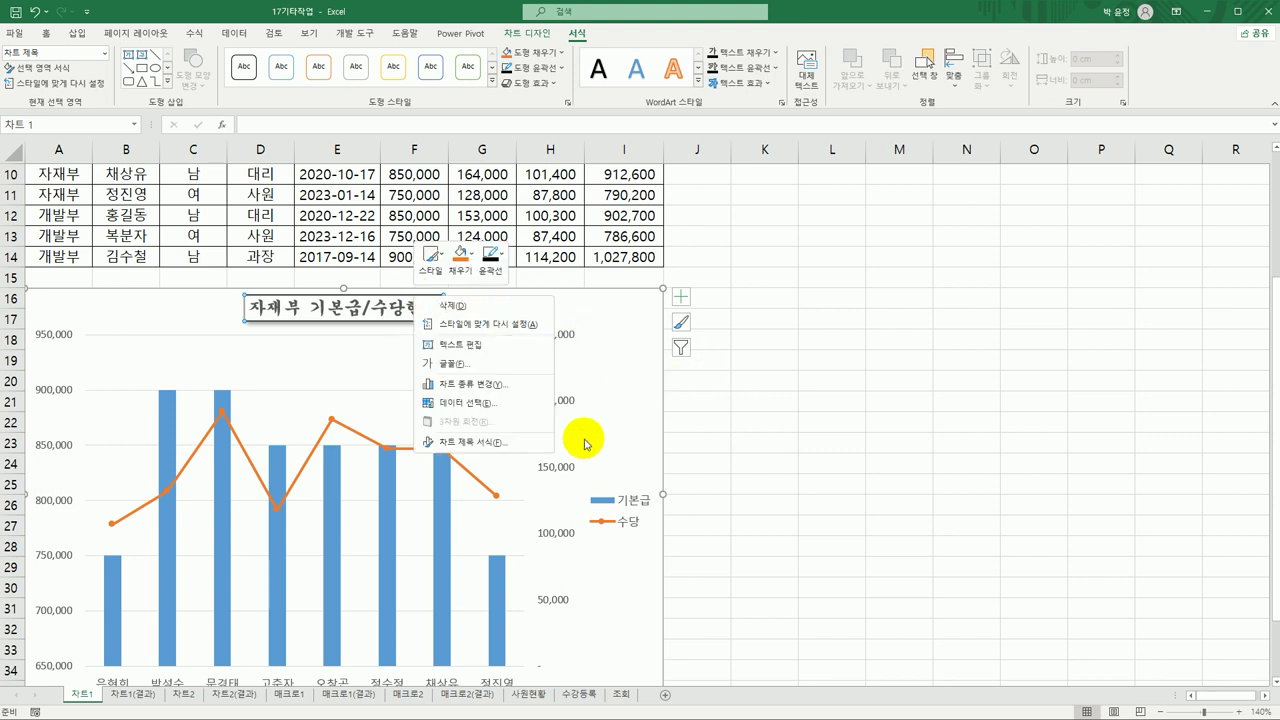
left_click(505, 444)
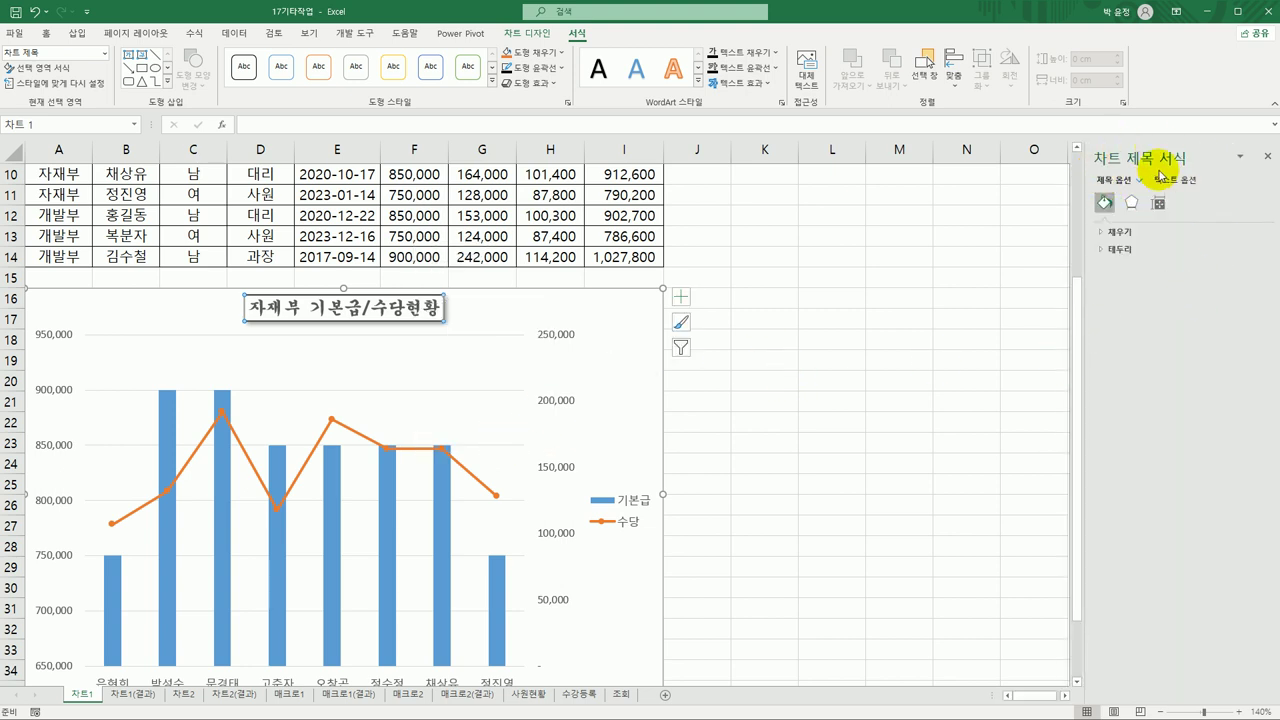
left_click(1138, 252)
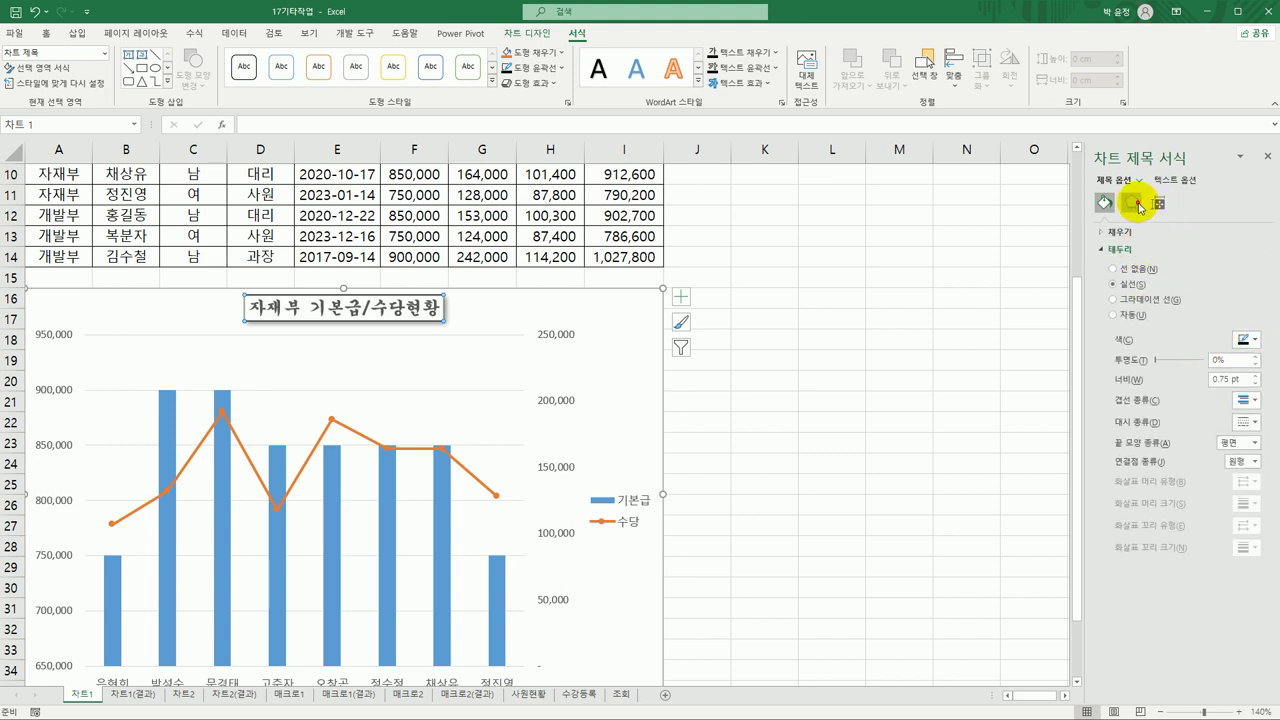
left_click(1134, 203)
left_click(1117, 236)
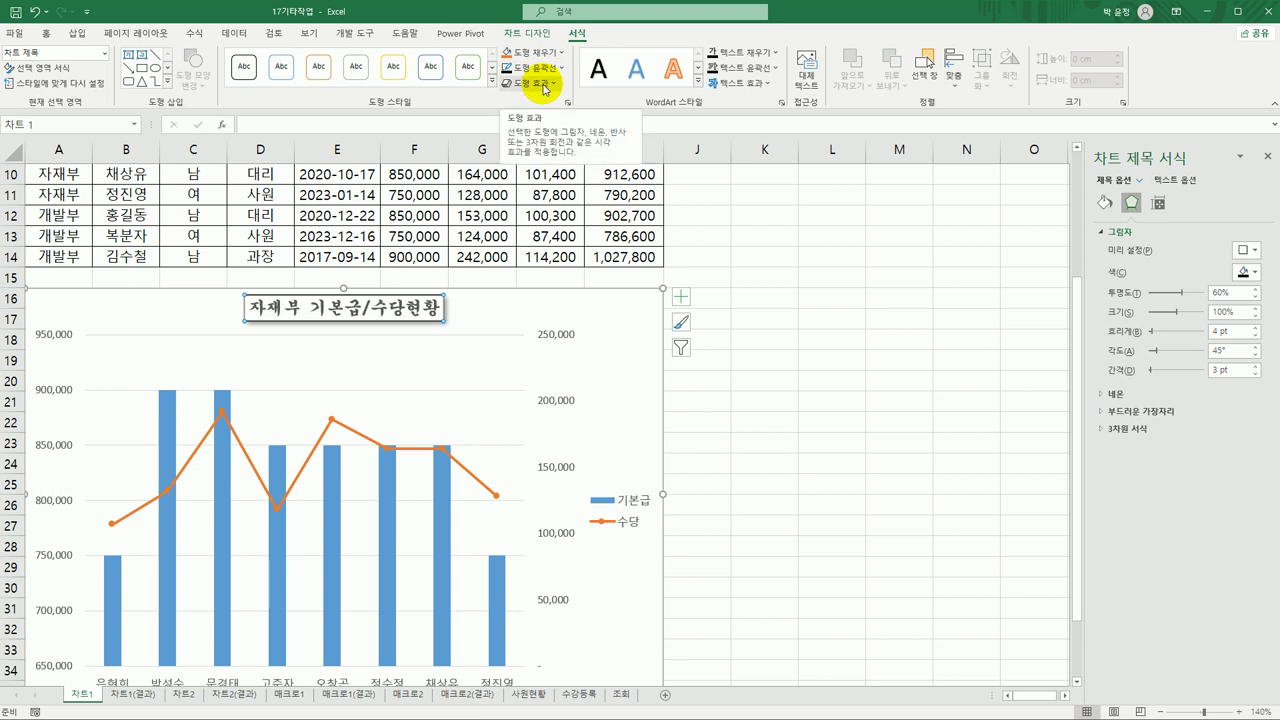
Step: Format the chart legend in the 궁서체 font at size 12
left_click(797, 380)
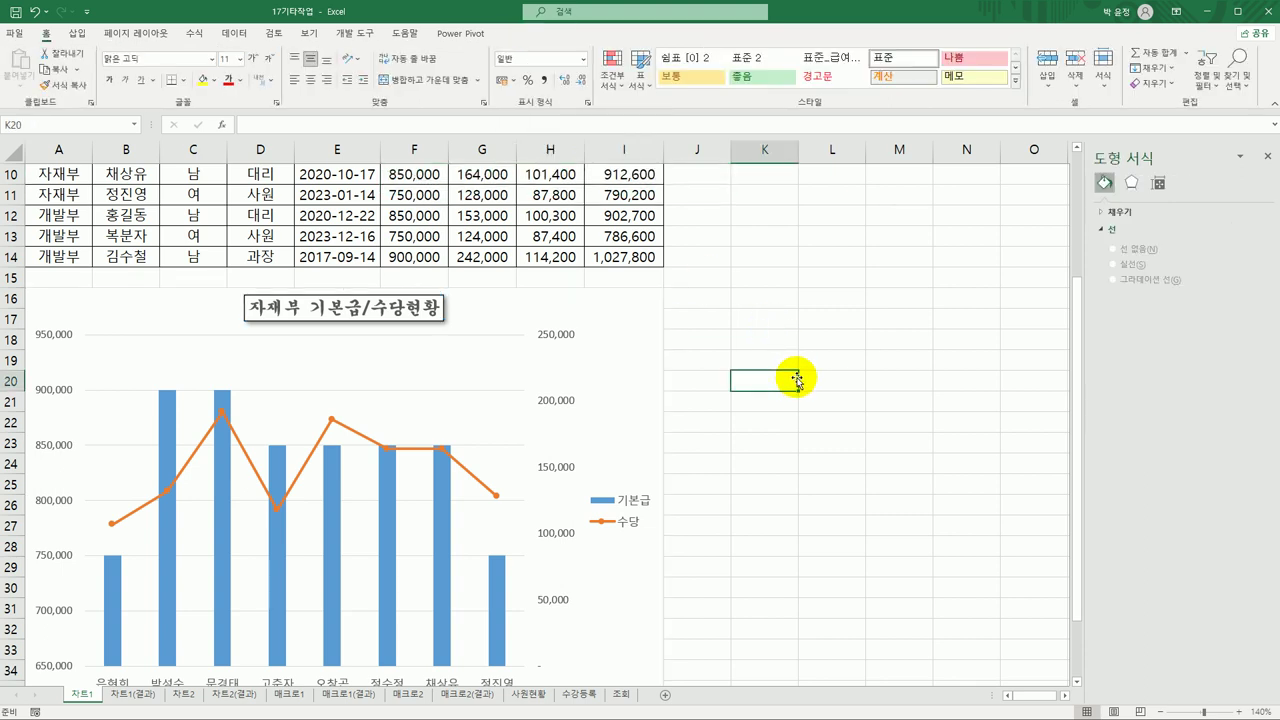
left_click(625, 506)
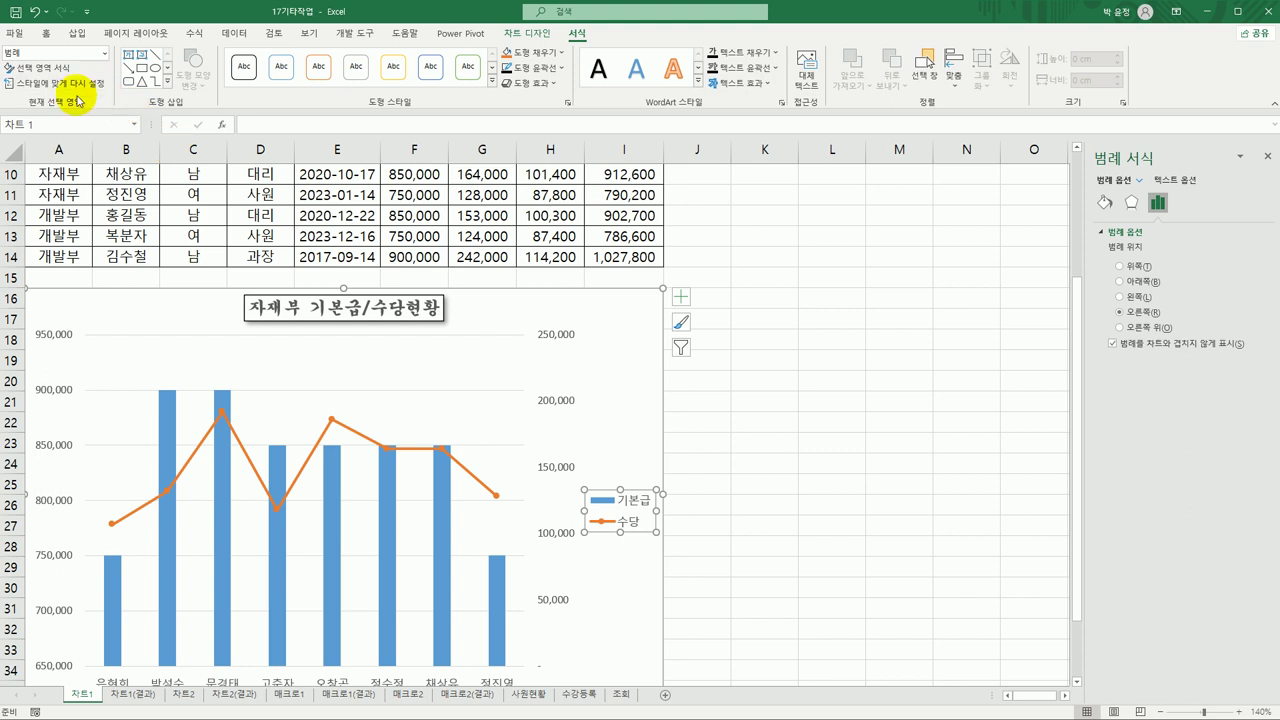
left_click(45, 35)
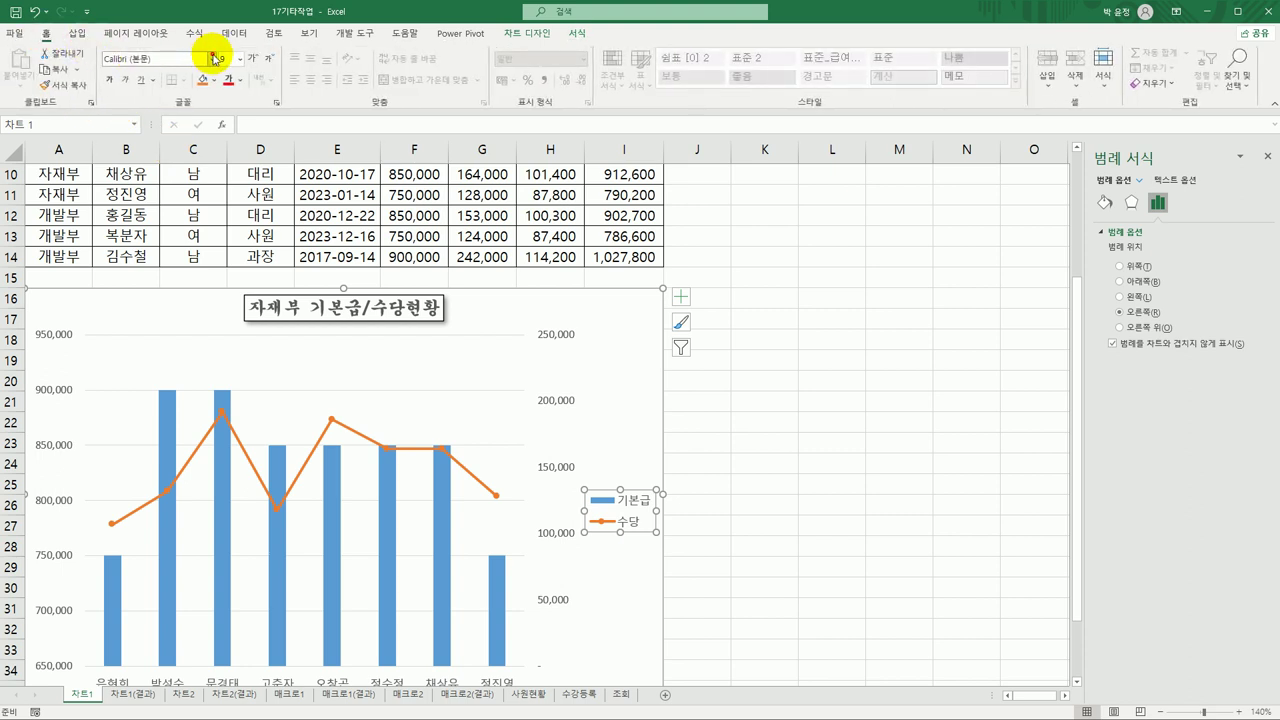
left_click(212, 59)
left_click(175, 196)
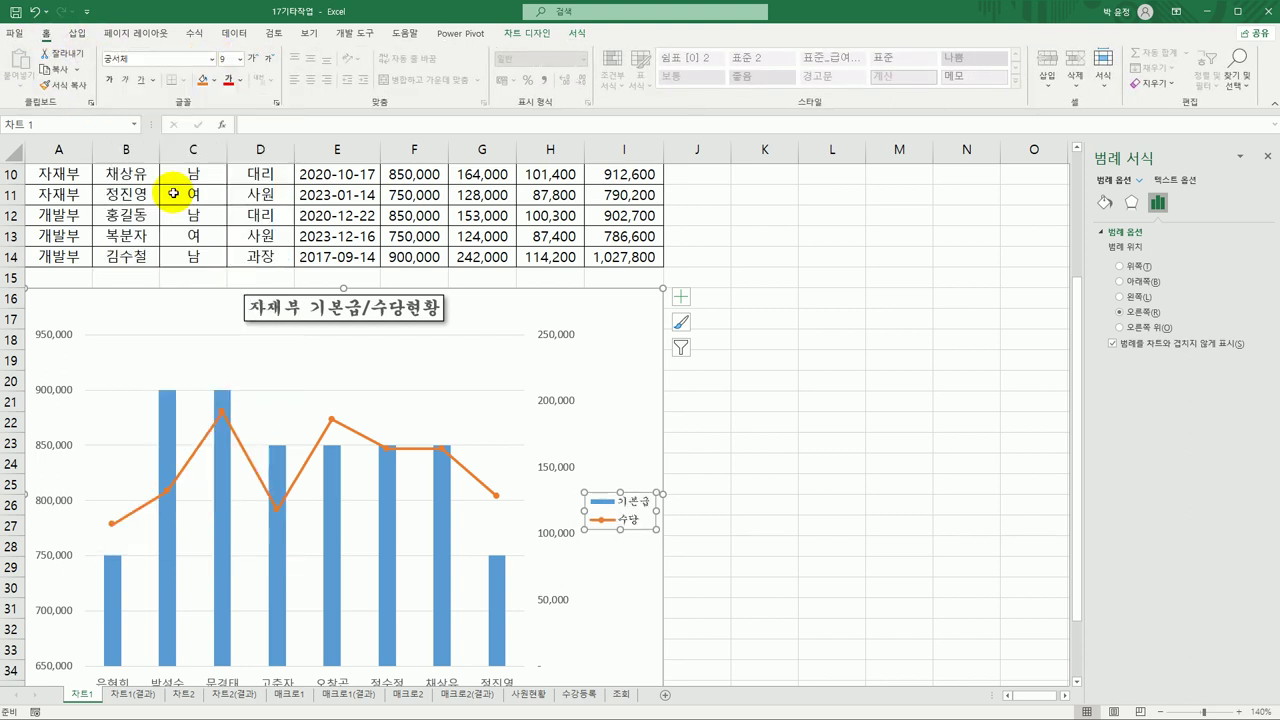
left_click(240, 59)
left_click(238, 153)
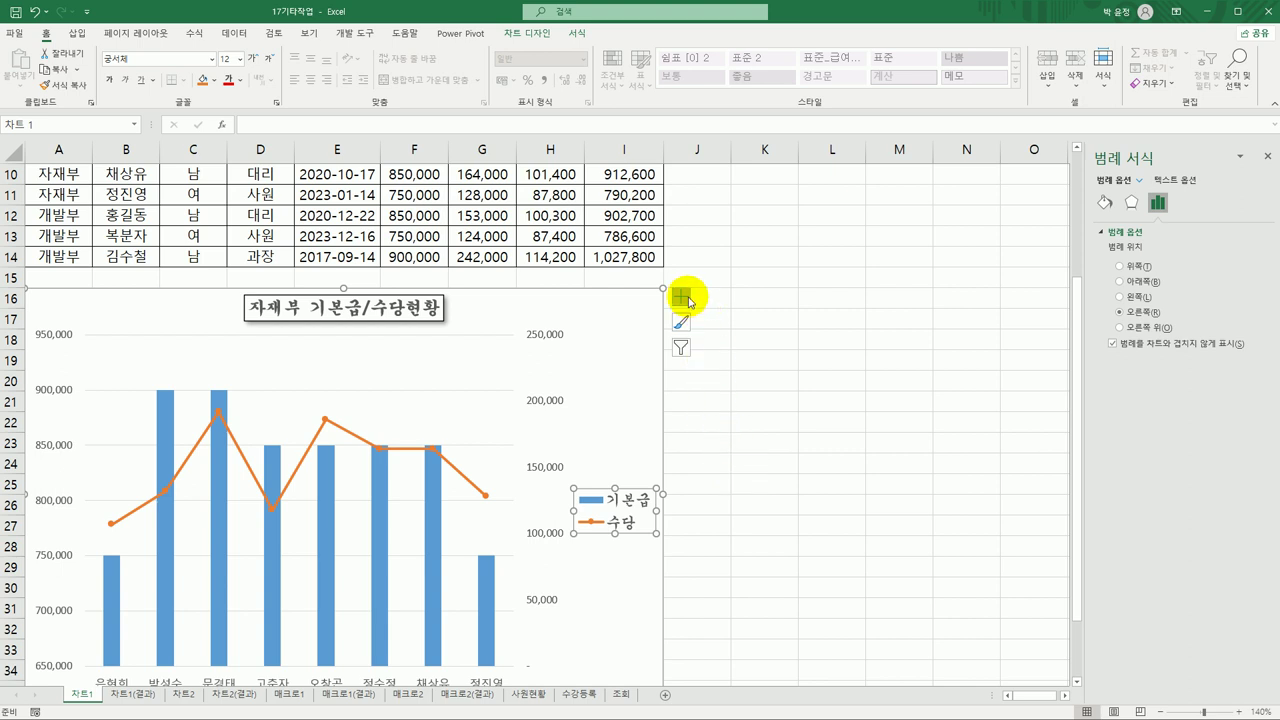
Step: Move the legend to the bottom (아래쪽) of the chart
left_click(685, 299)
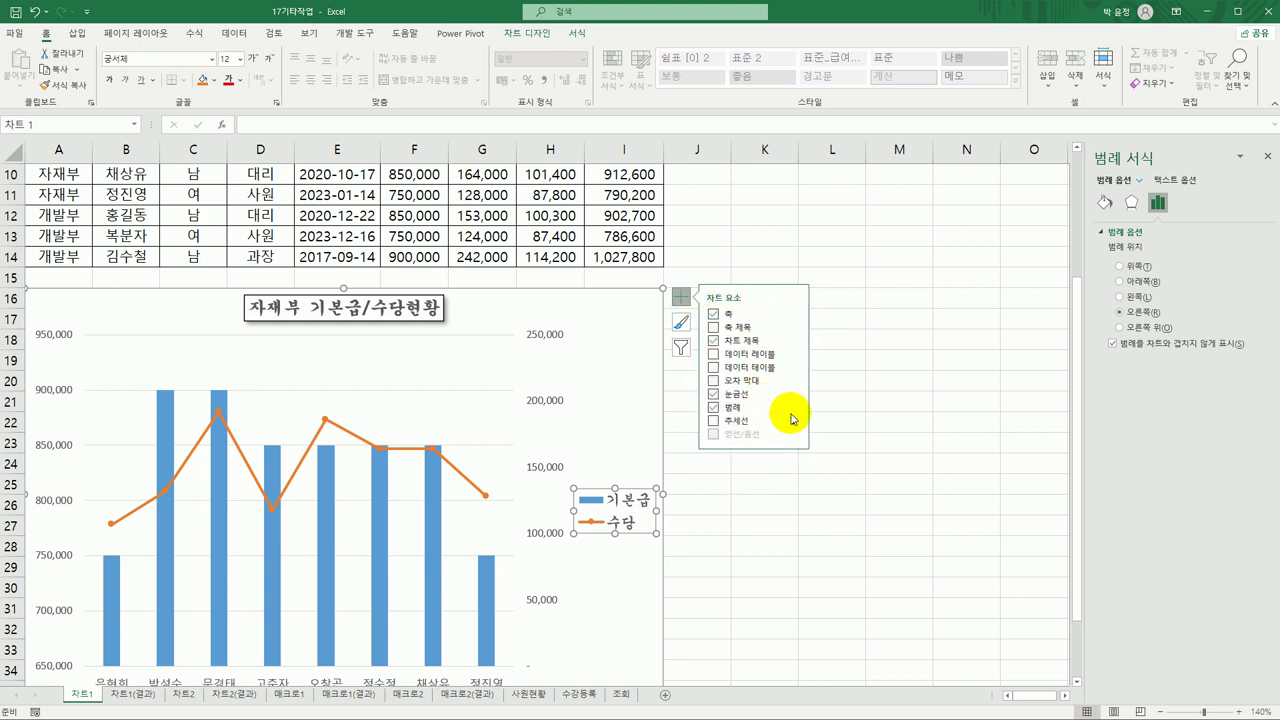
mouse_move(797, 409)
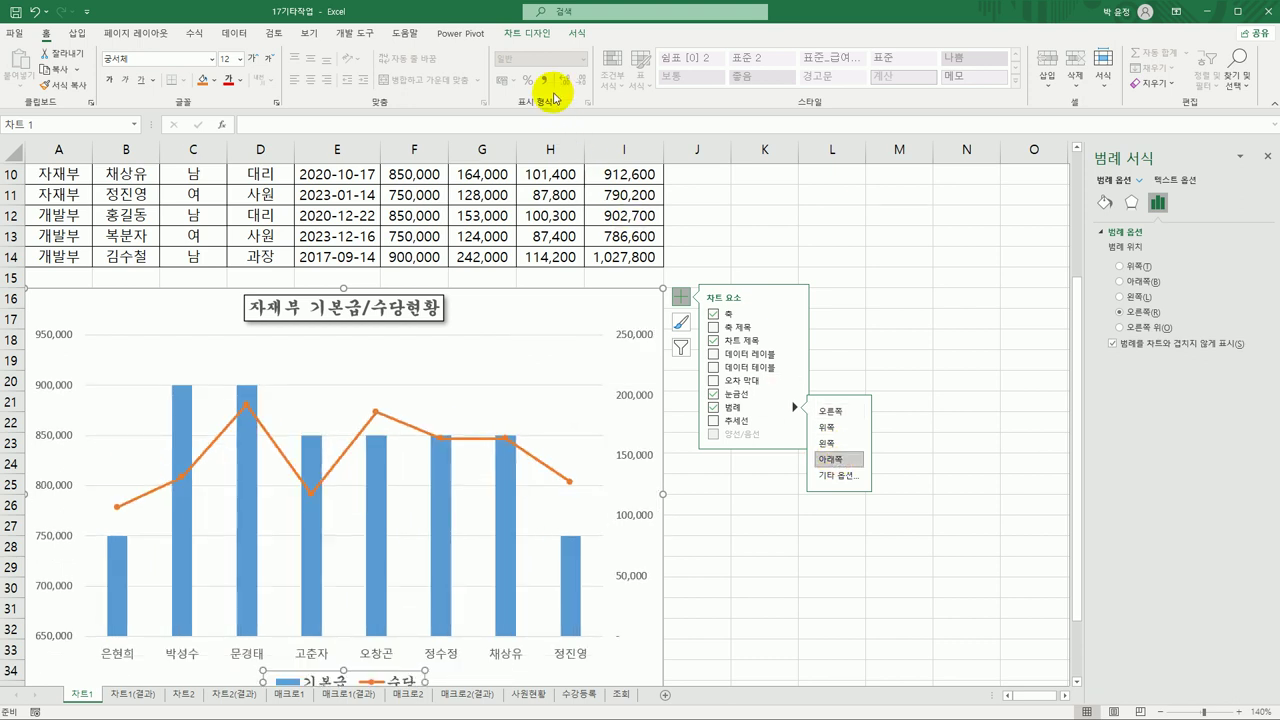
left_click(527, 32)
left_click(12, 92)
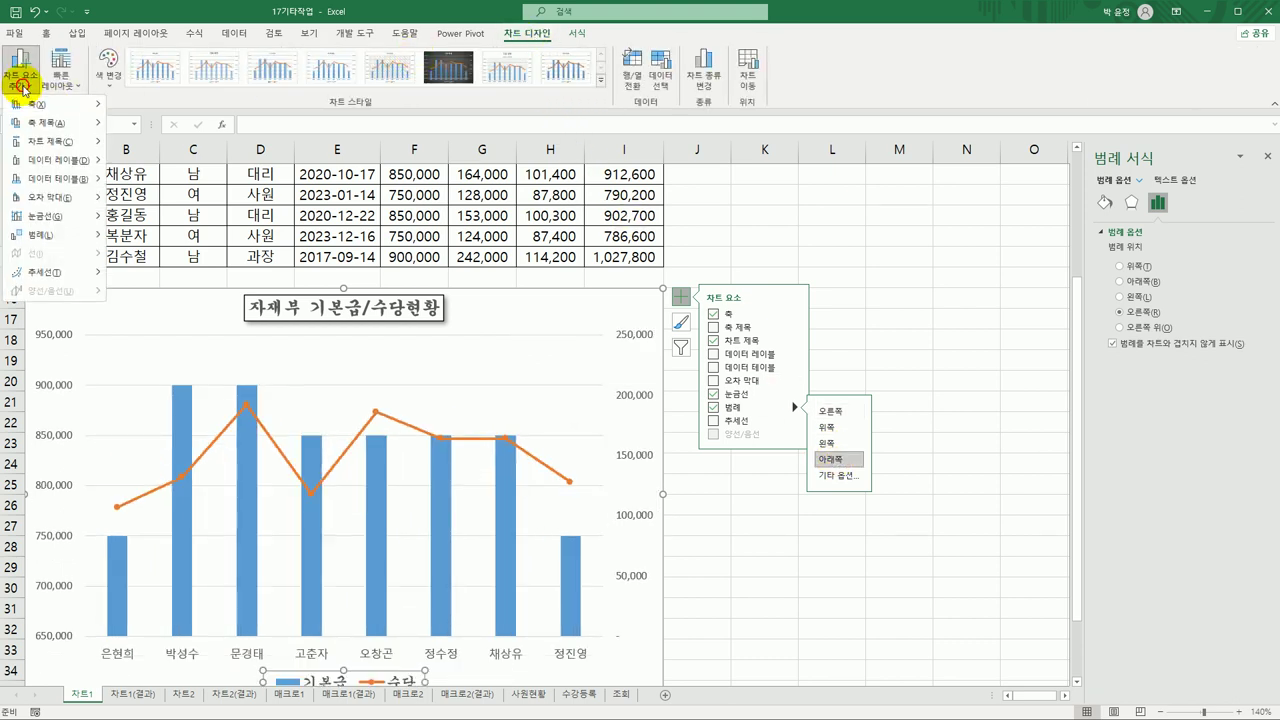
mouse_move(40, 235)
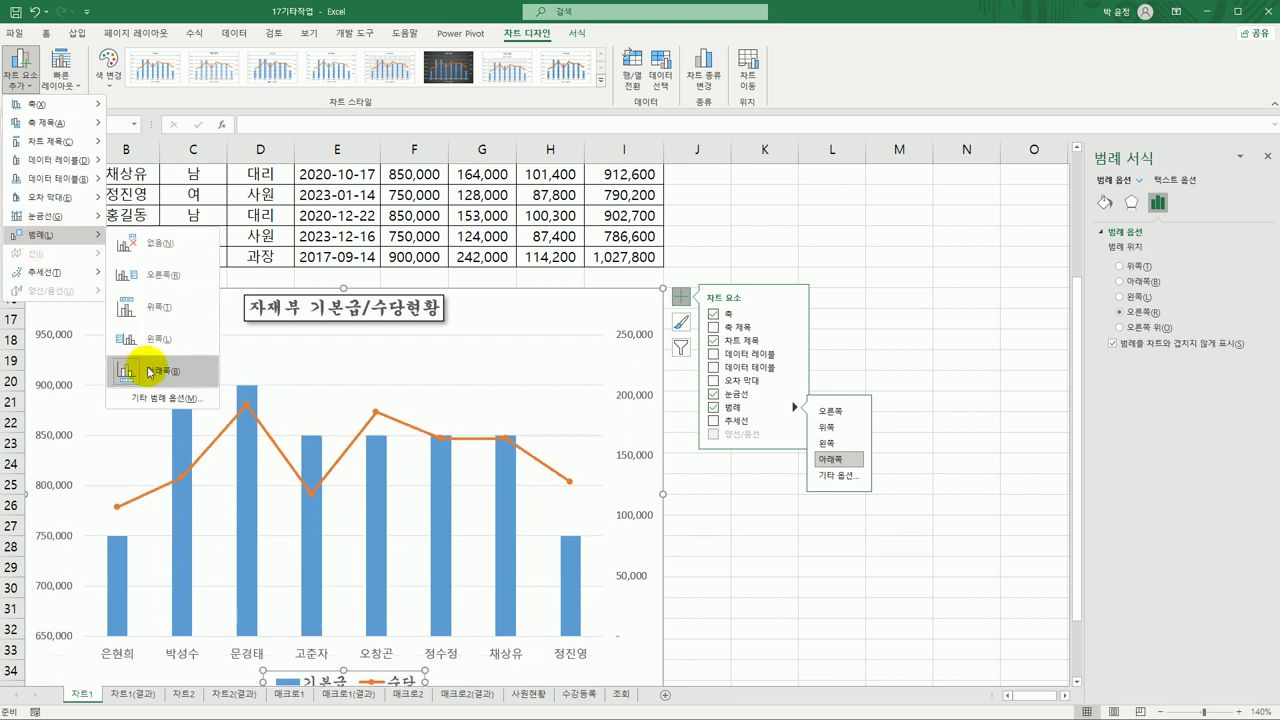
left_click(830, 591)
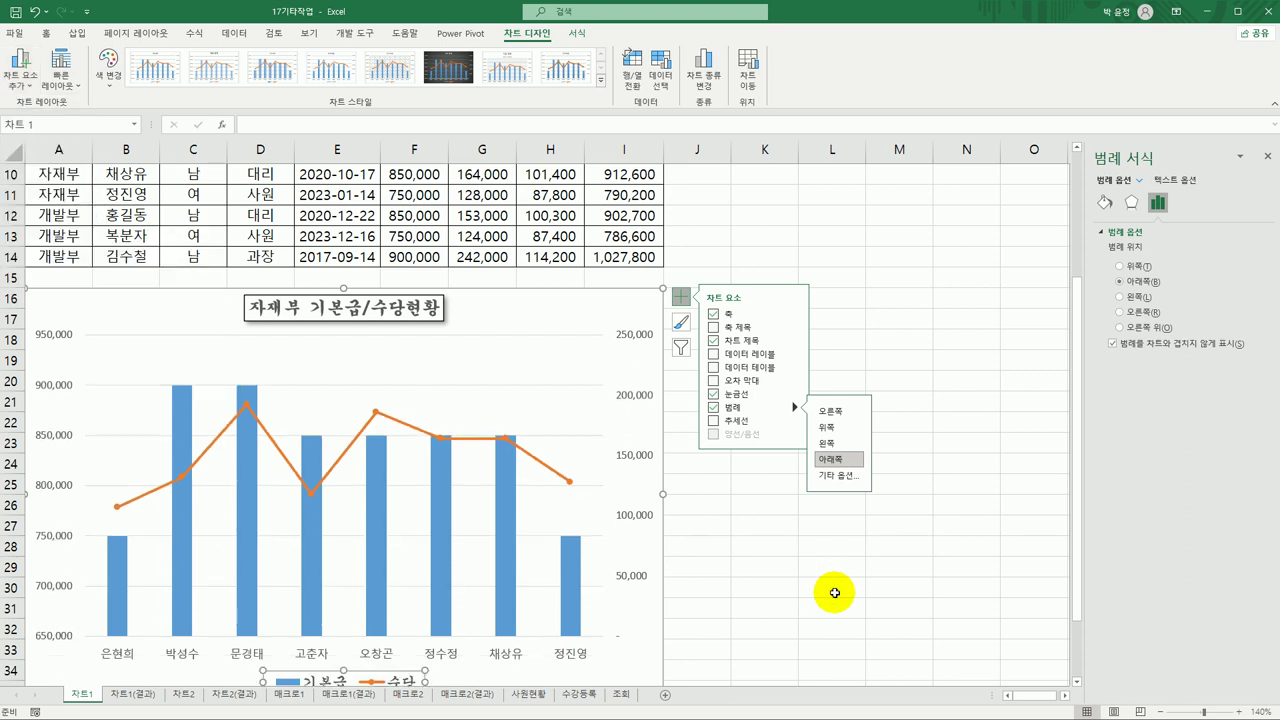
left_click(832, 592)
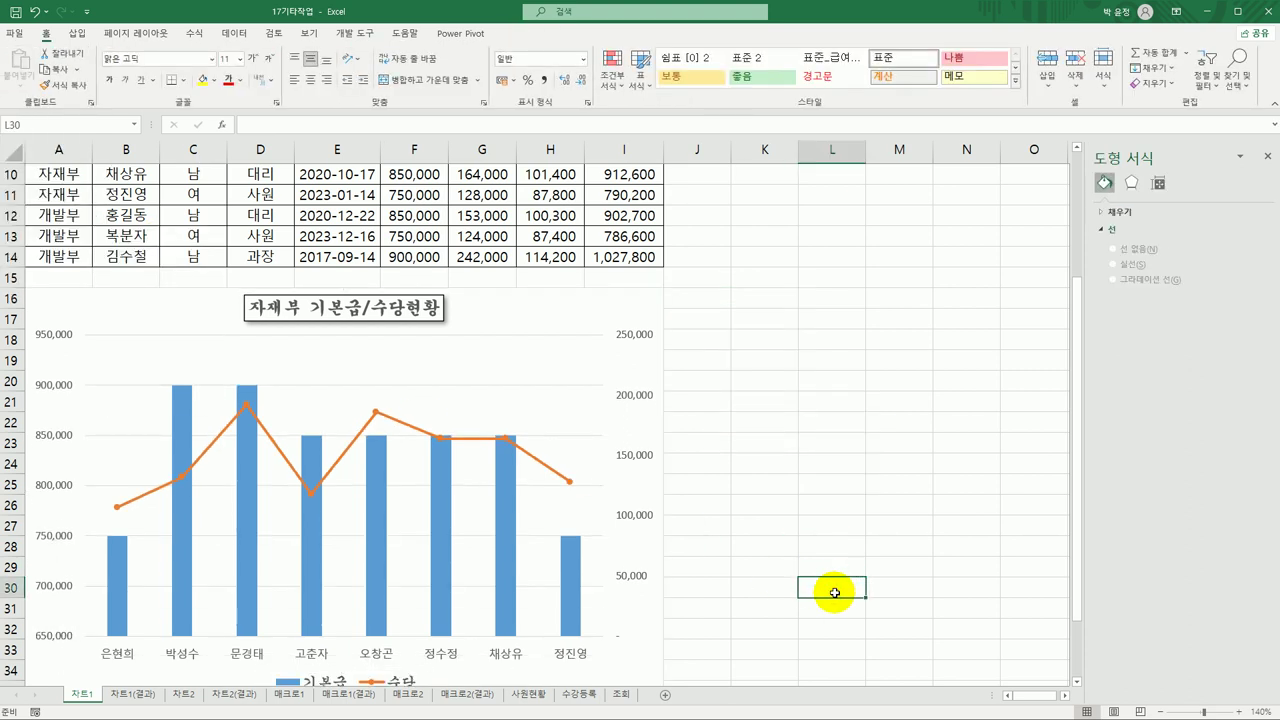
Step: Set the minimum bound of the chart's primary vertical axis to 600000
left_click(58, 437)
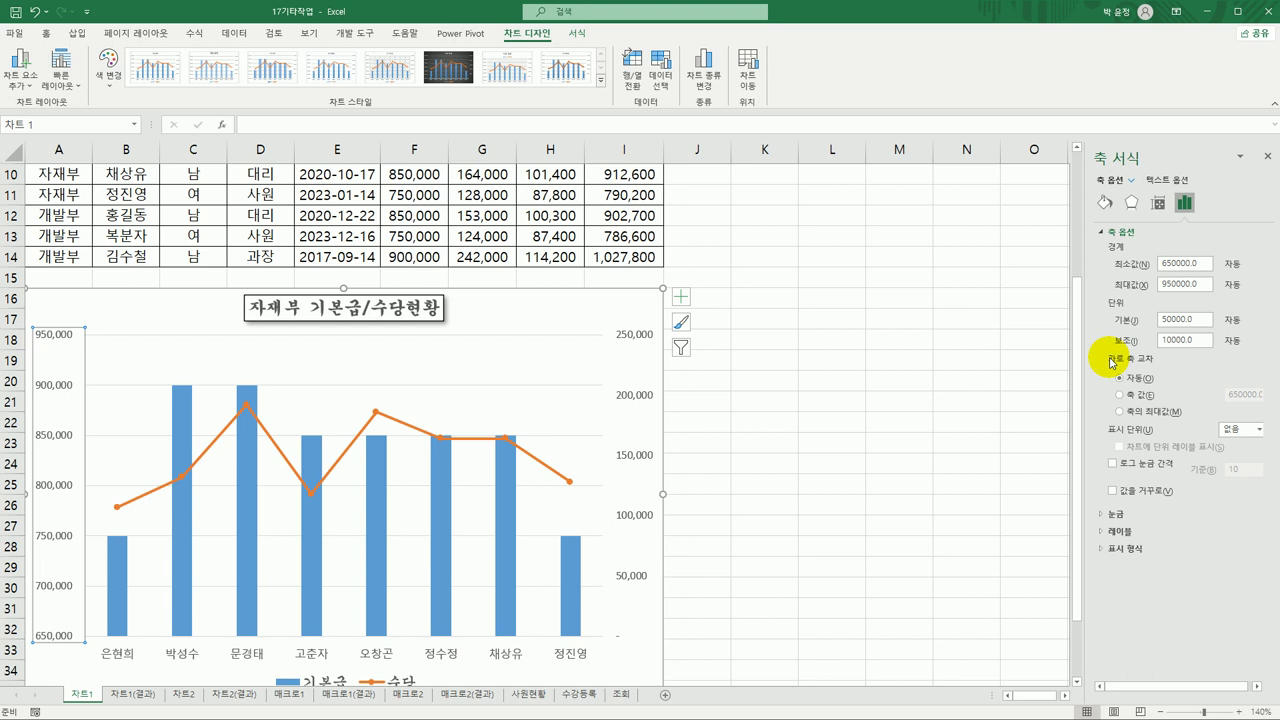
left_click(1267, 157)
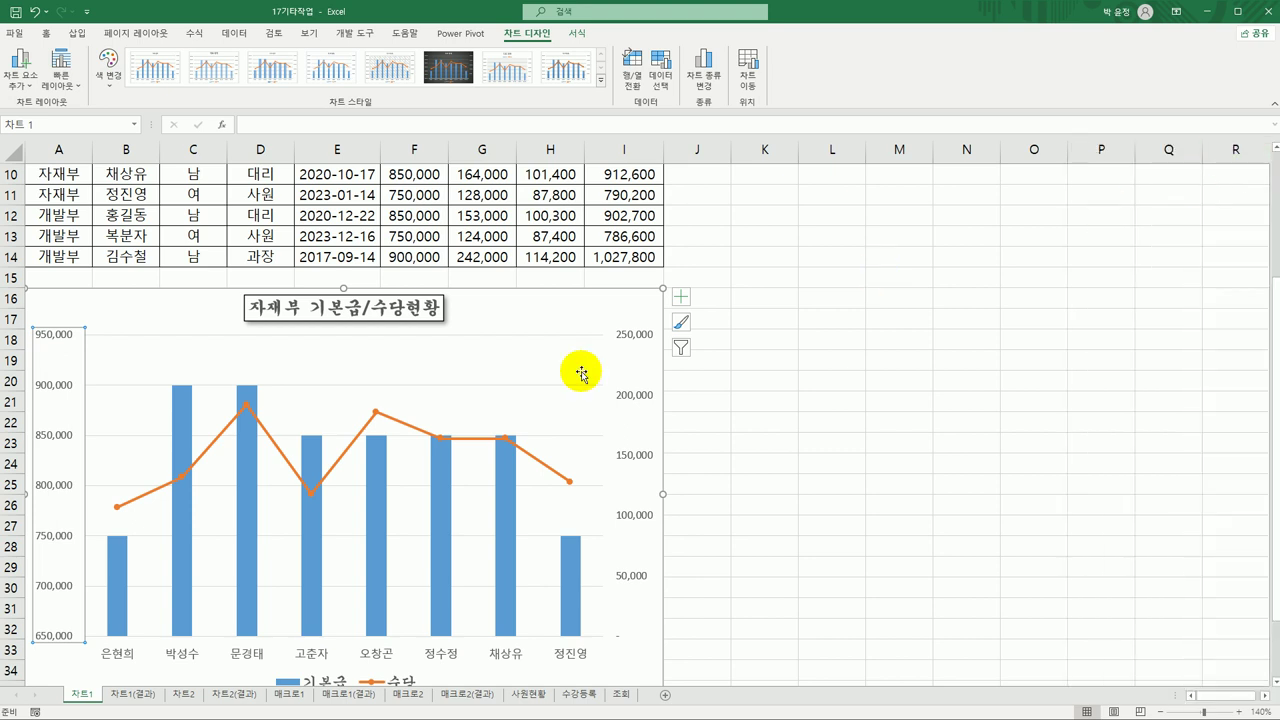
right_click(58, 392)
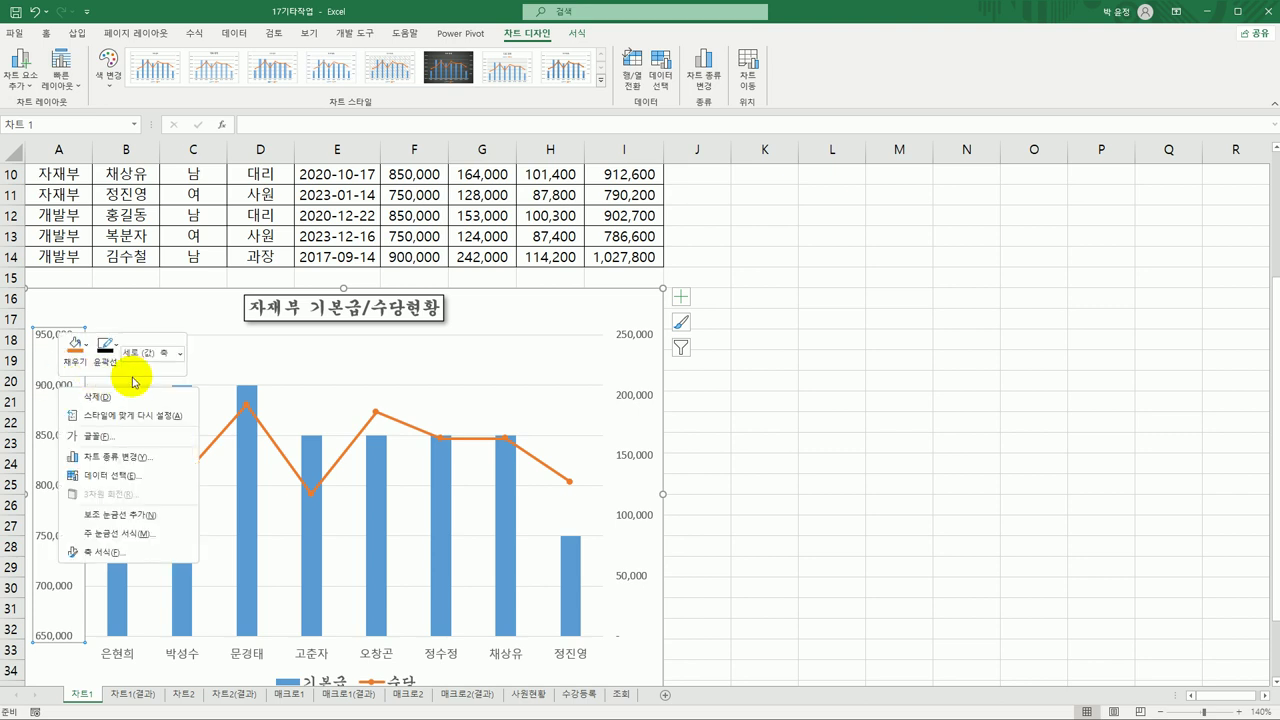
left_click(142, 555)
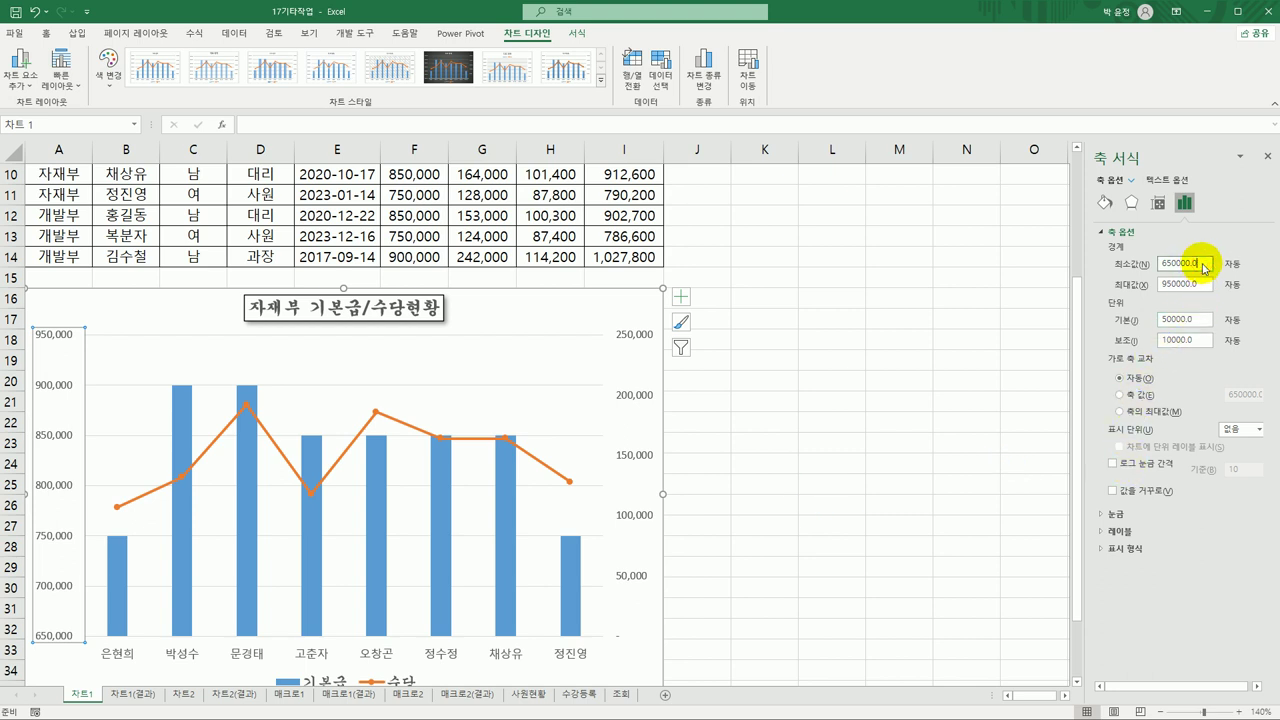
left_click_drag(1203, 263, 1120, 258)
type("6")
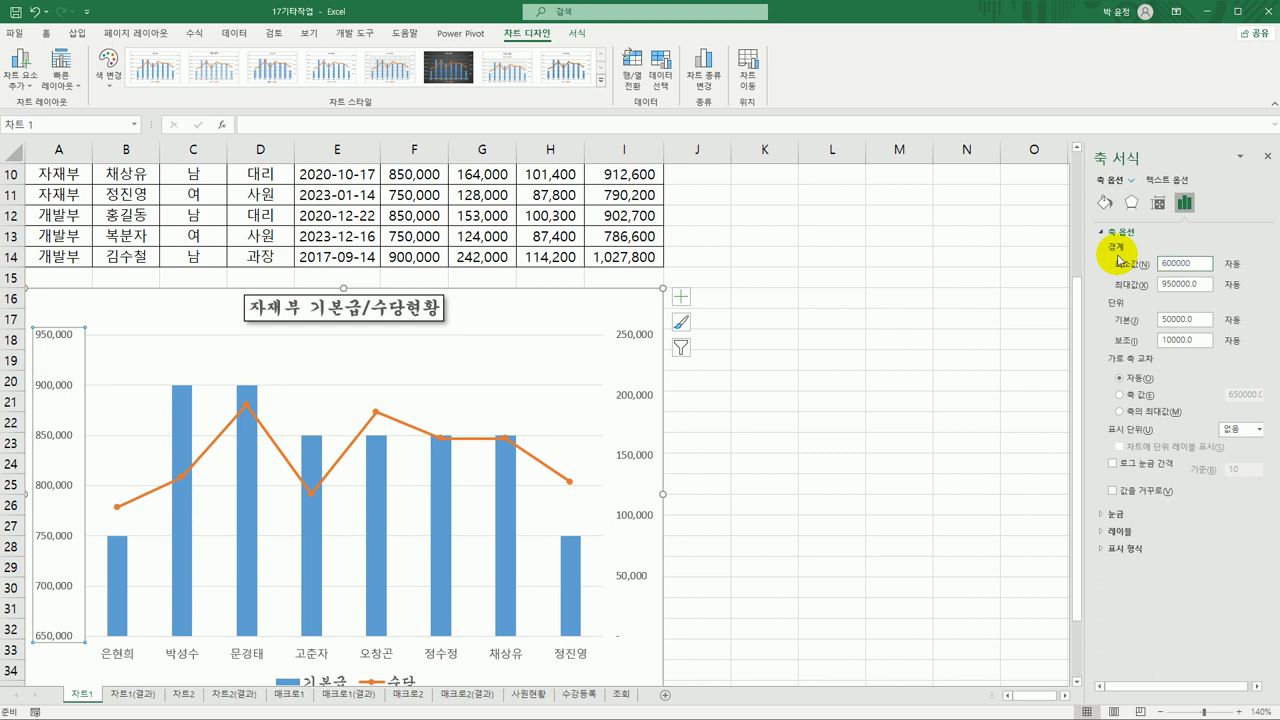
type("00000")
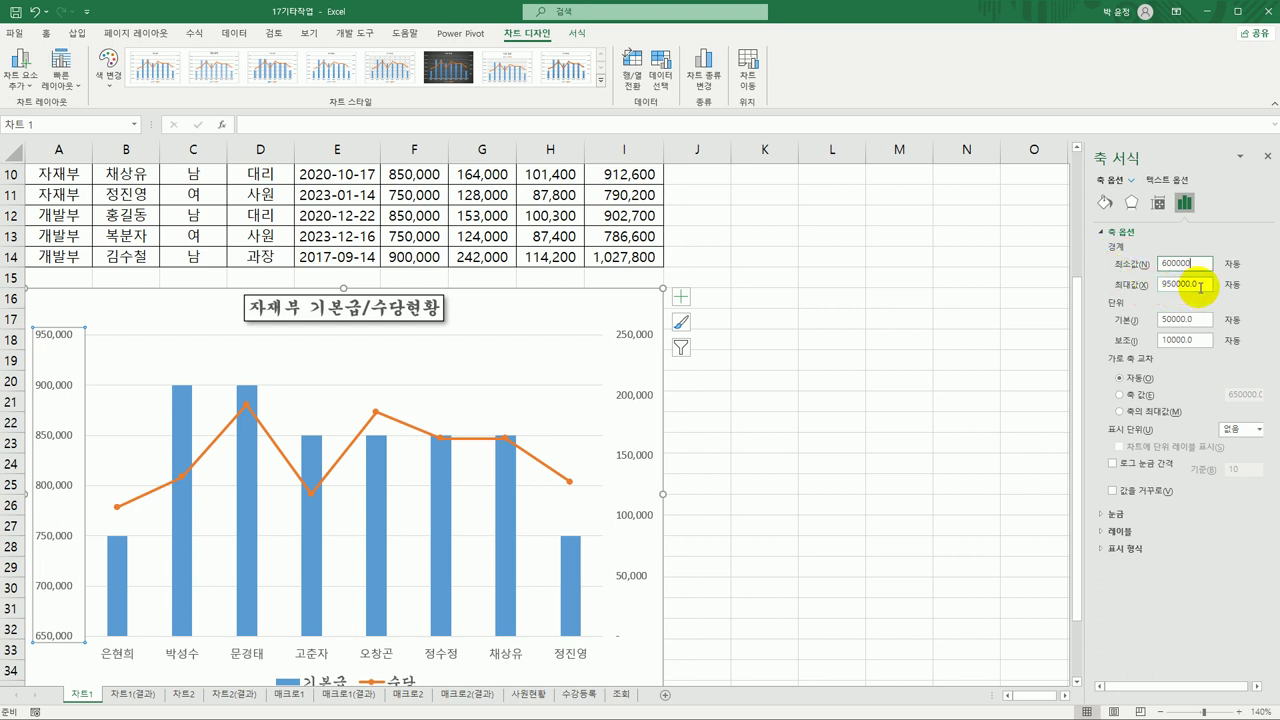
Step: Set the primary vertical axis maximum to 1,000,000 and its major unit to 100,000
left_click_drag(1212, 284, 1132, 283)
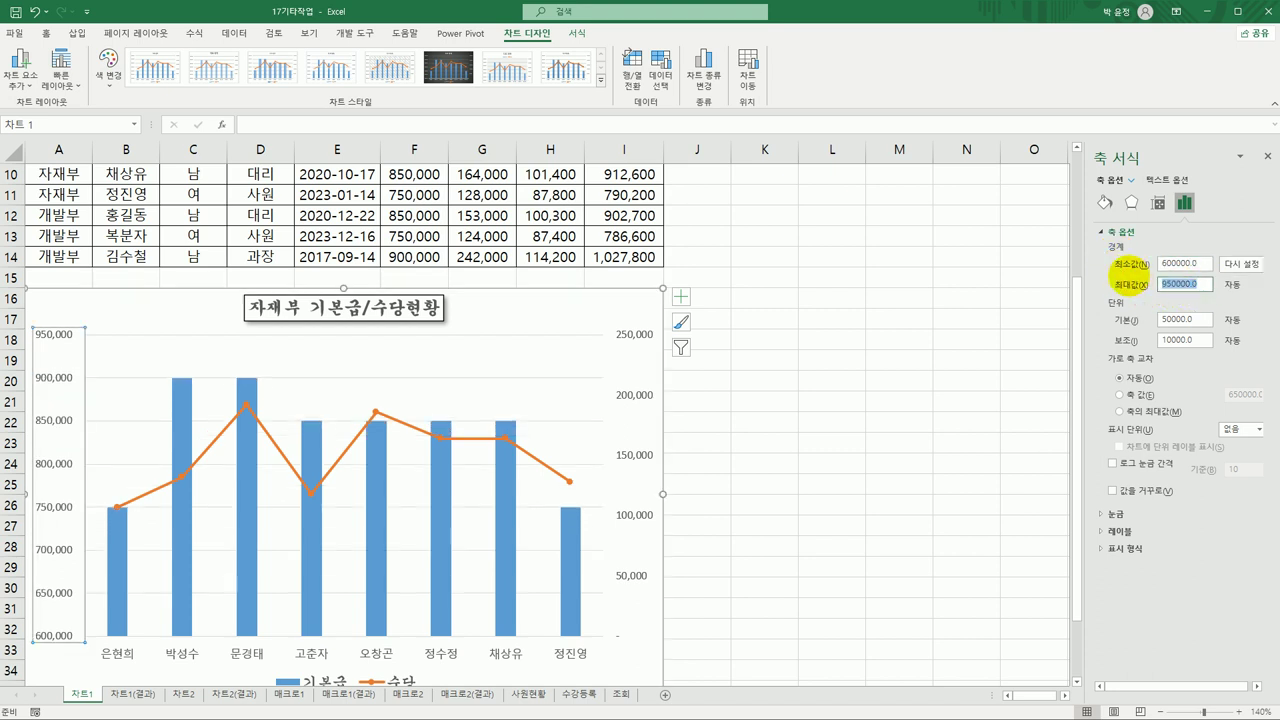
type("1")
left_click_drag(1210, 319, 1147, 318)
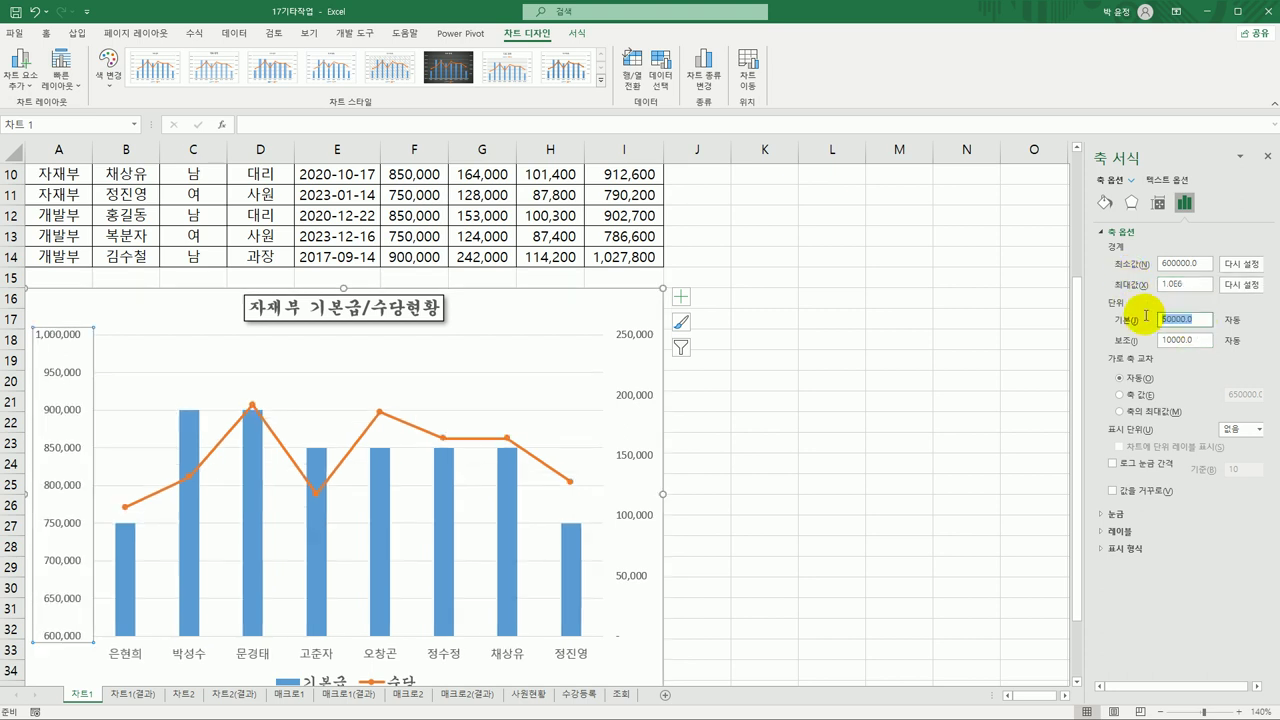
type("1")
left_click(896, 422)
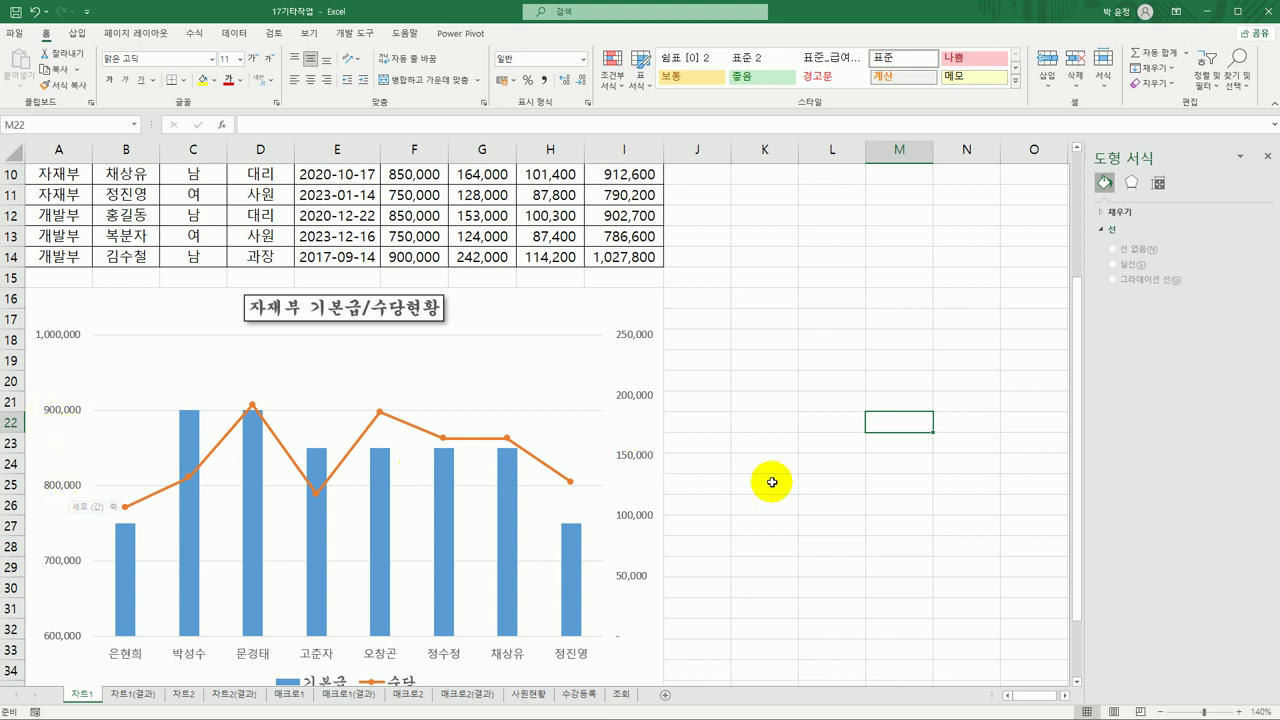
Step: Add a data label to only the third point of the 수당 line, positioned to the right (오른쪽) of the point
scroll(805, 487, "down", 3)
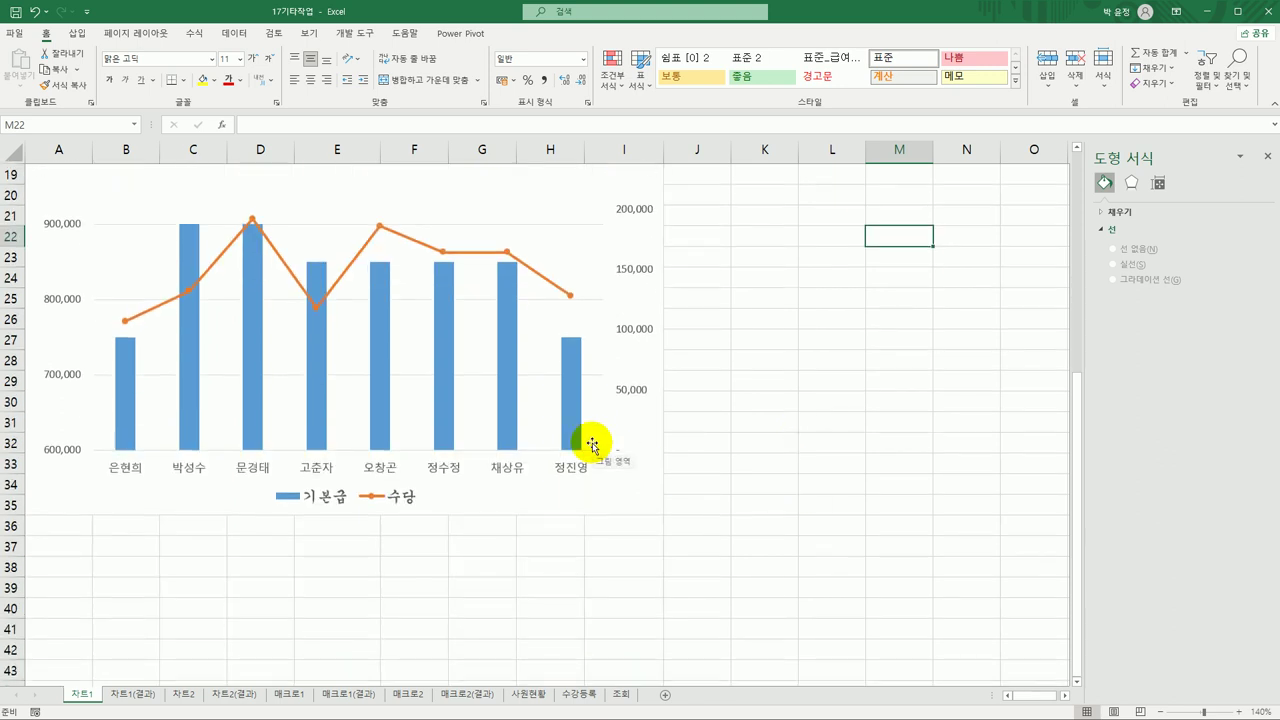
left_click(252, 219)
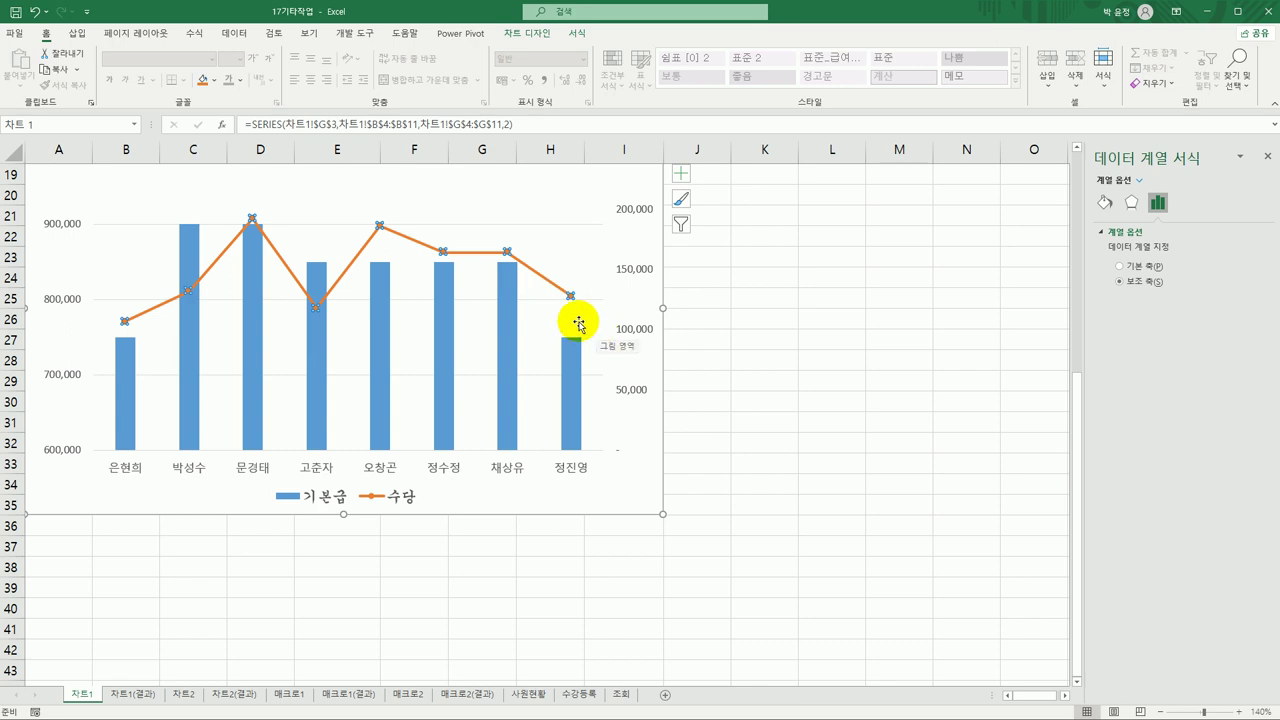
left_click(252, 219)
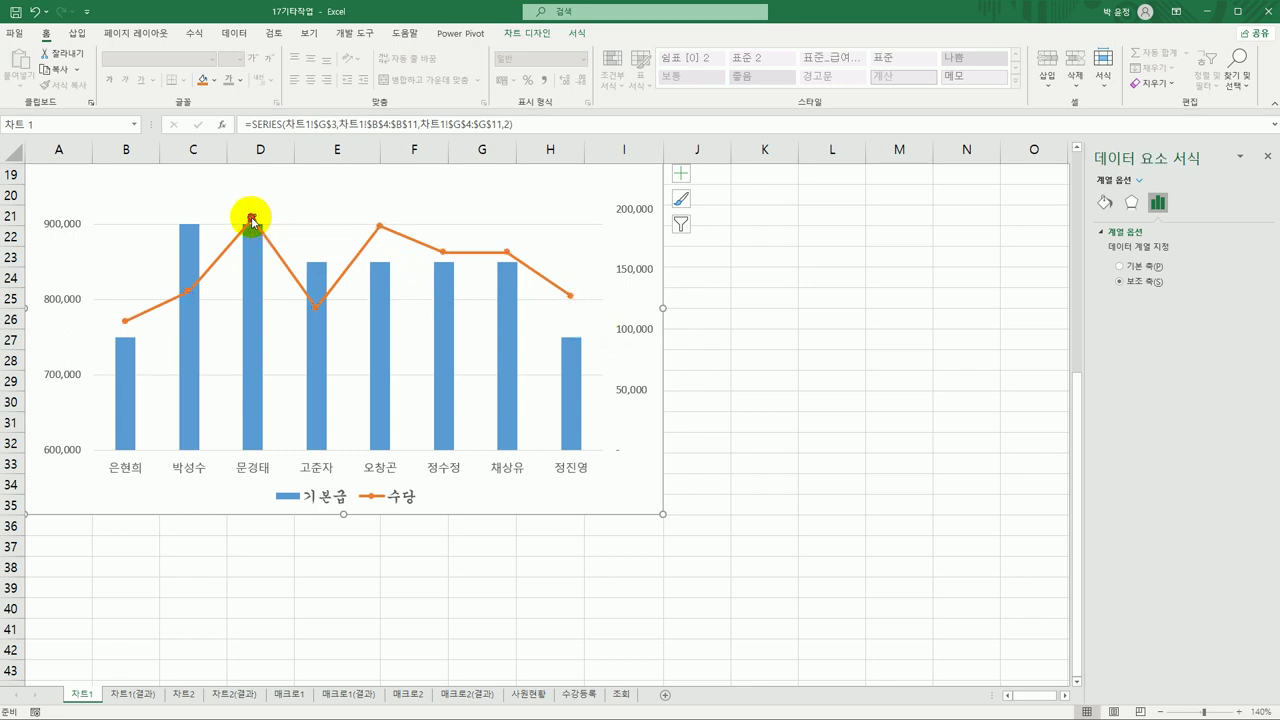
right_click(251, 219)
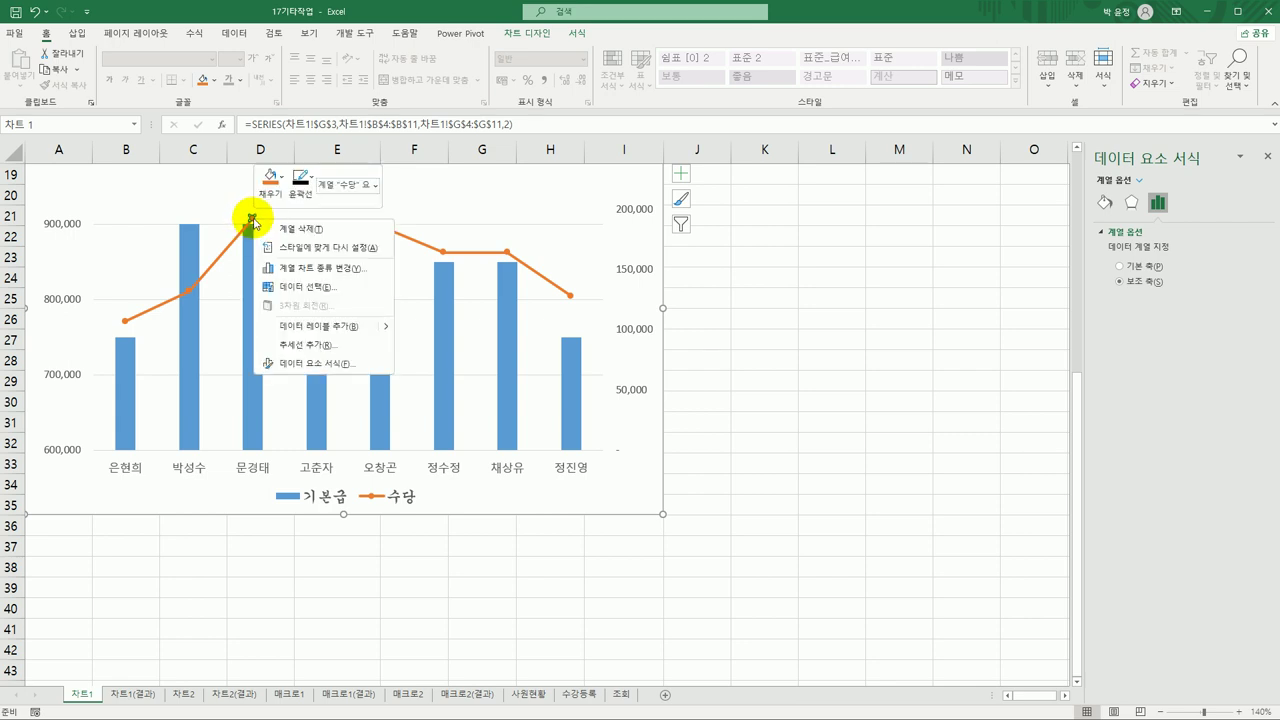
left_click(333, 337)
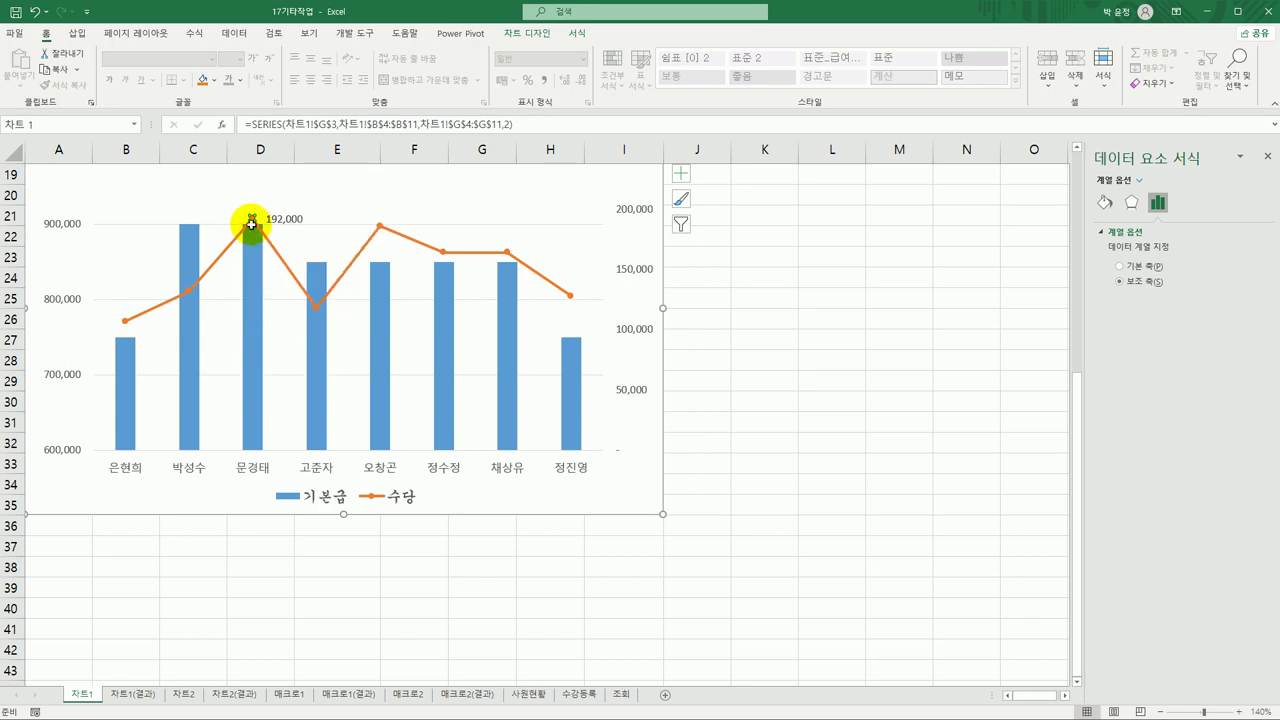
mouse_move(253, 219)
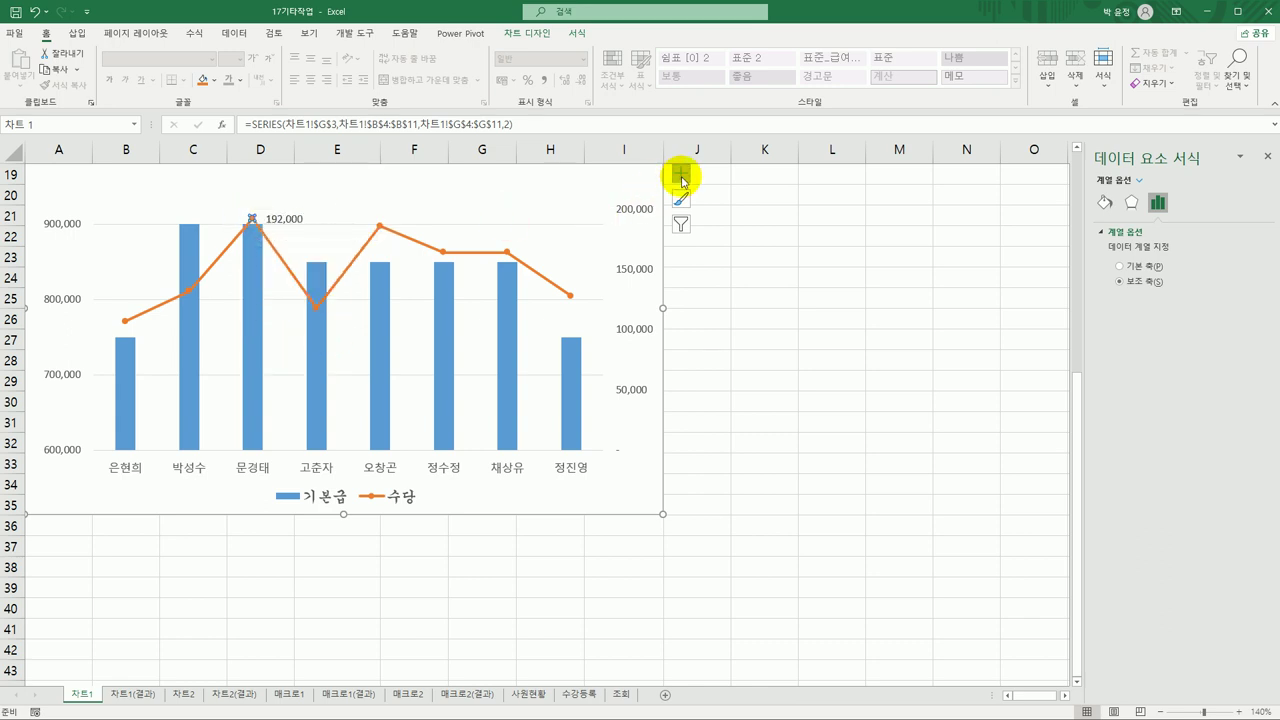
left_click(682, 177)
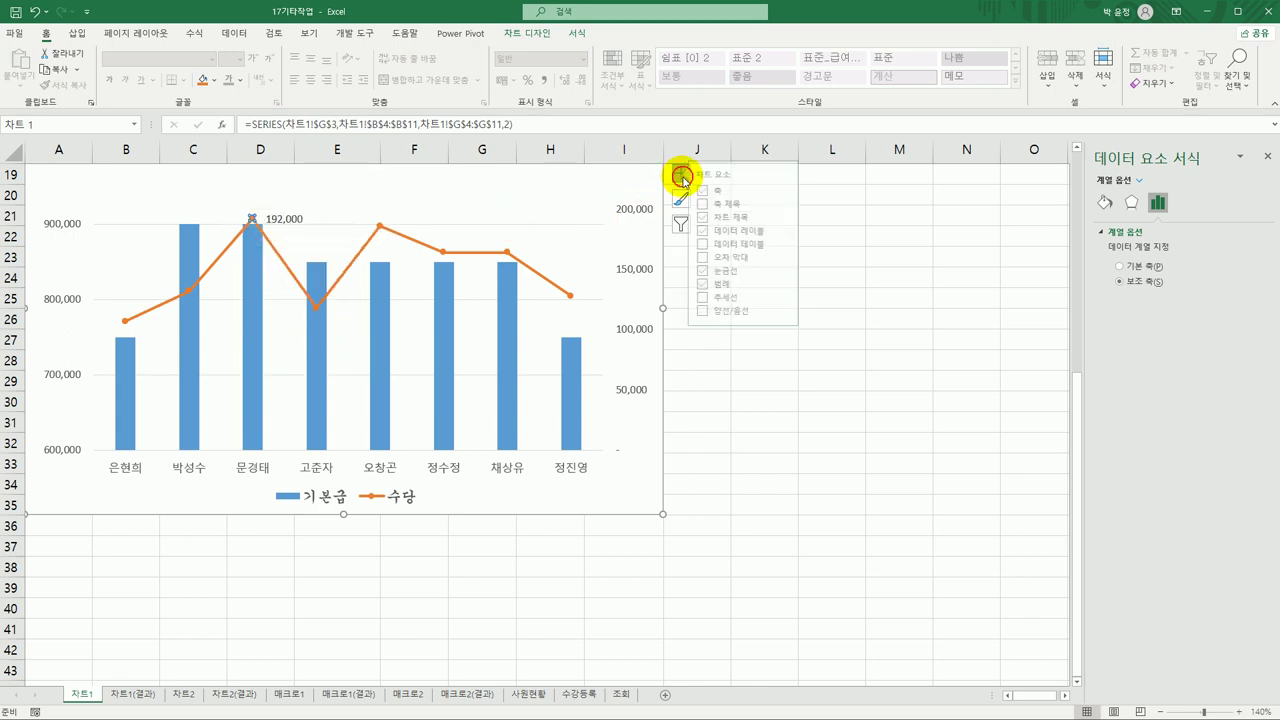
left_click(795, 230)
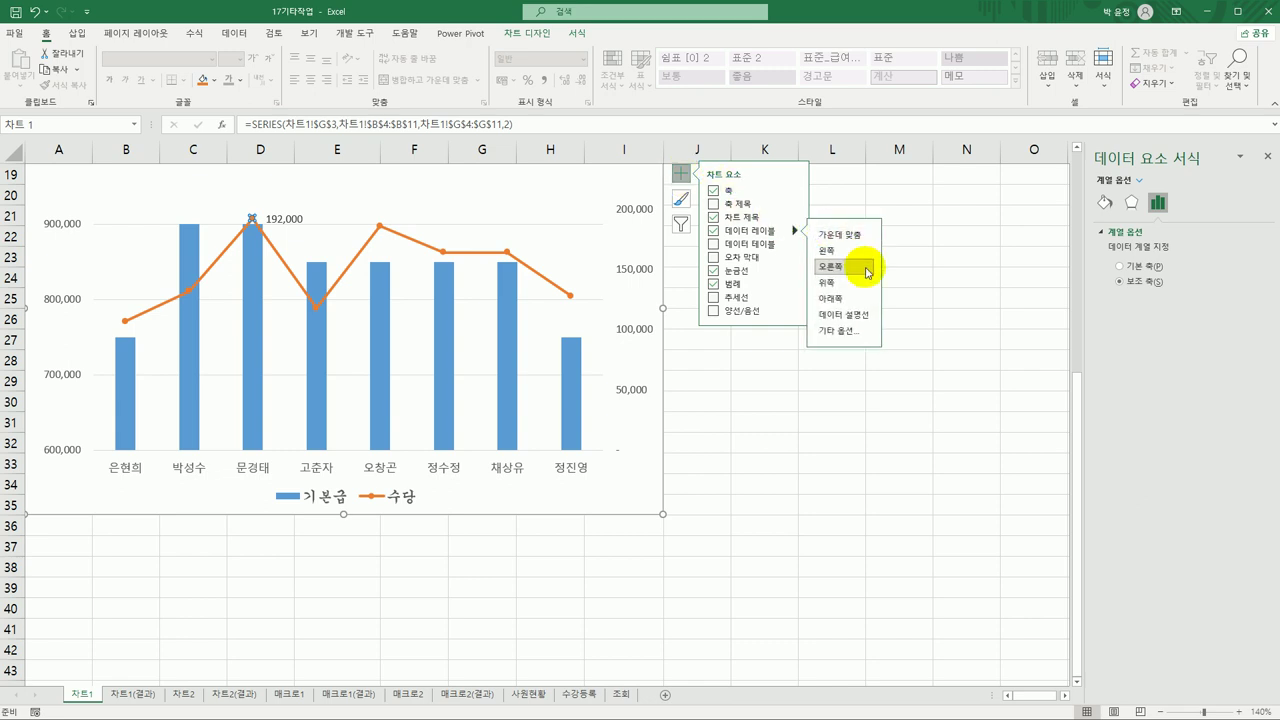
left_click(866, 476)
Step: Format the data label on the 수당 line in the 굴림체 font at size 12
left_click(297, 226)
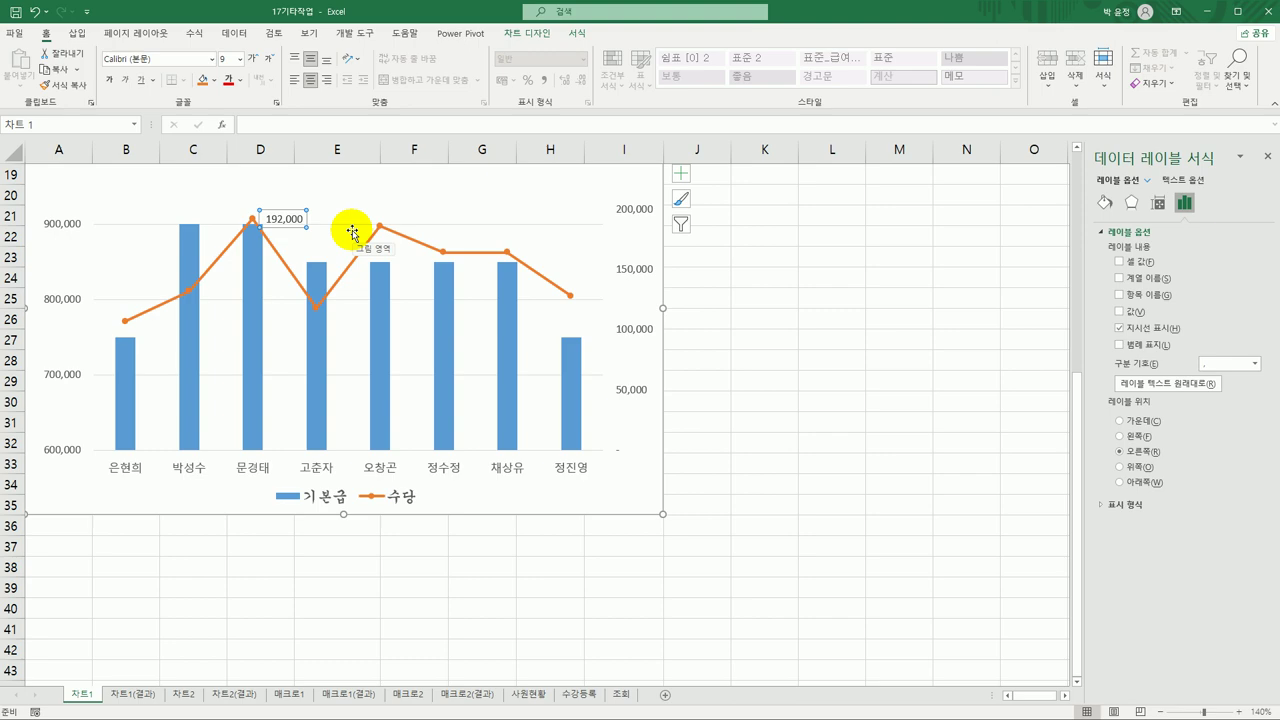
left_click(214, 59)
left_click(212, 59)
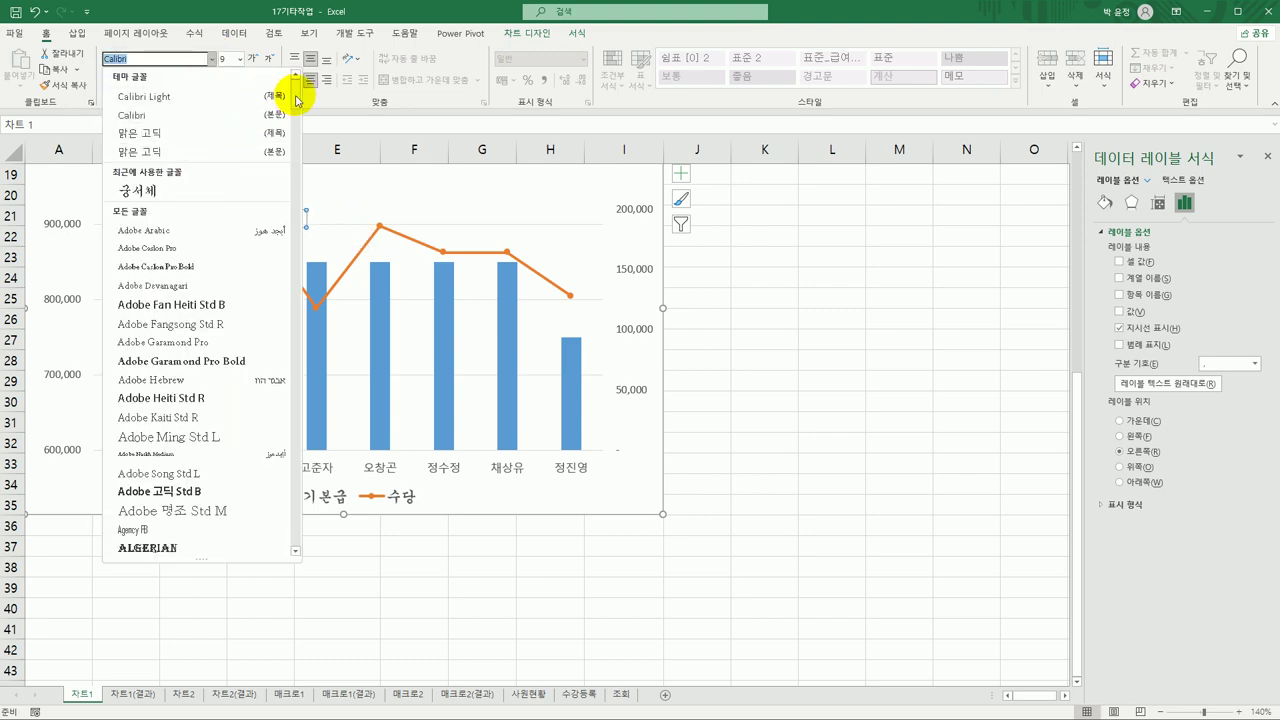
left_click_drag(296, 80, 266, 503)
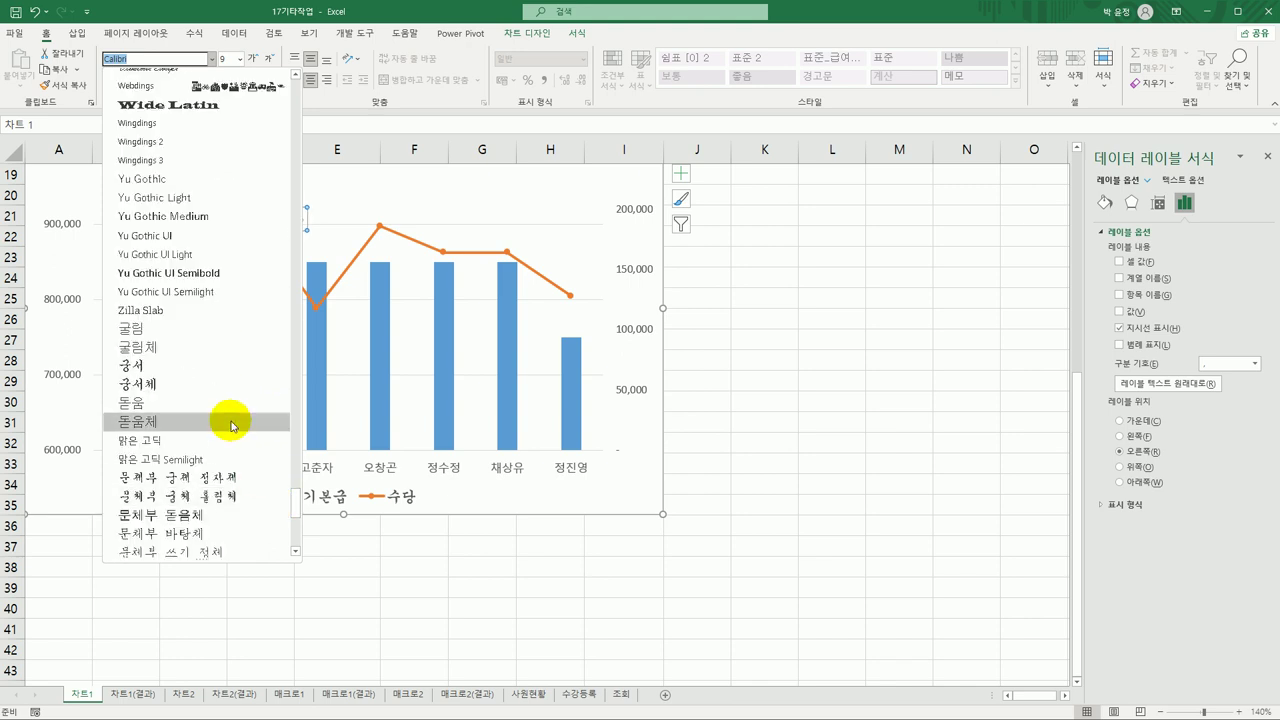
left_click(177, 346)
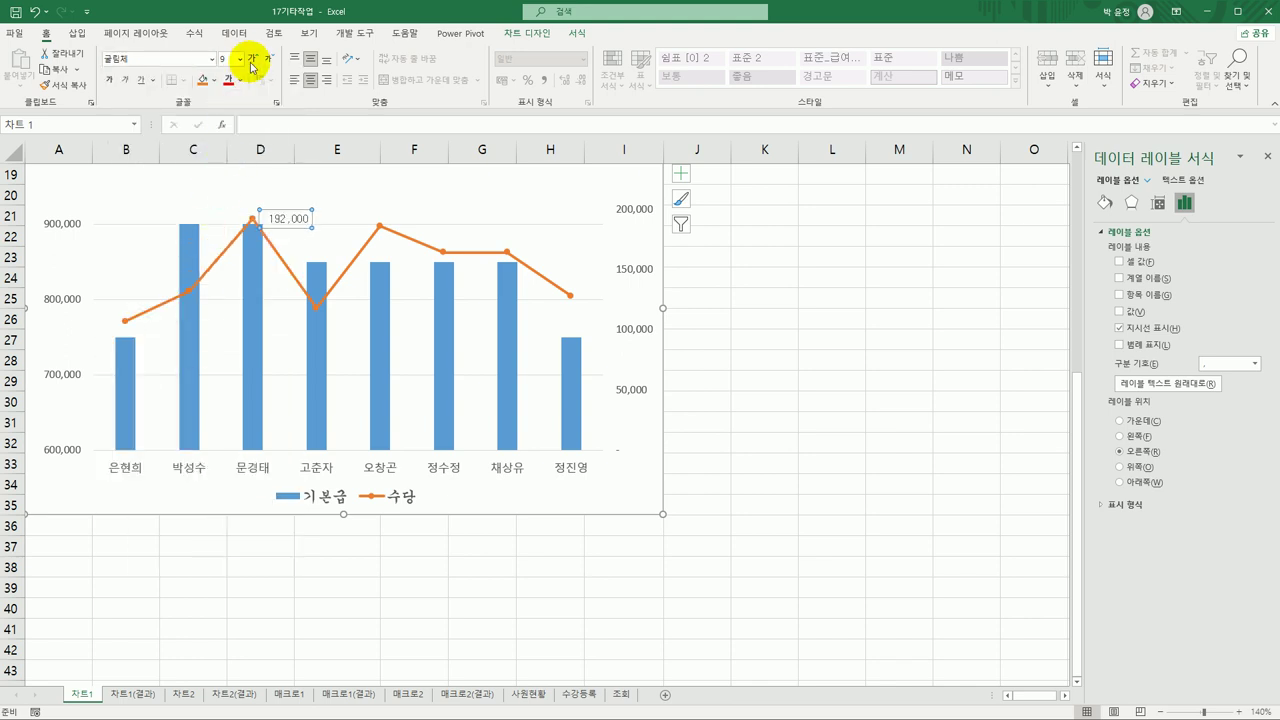
left_click(239, 59)
left_click(226, 146)
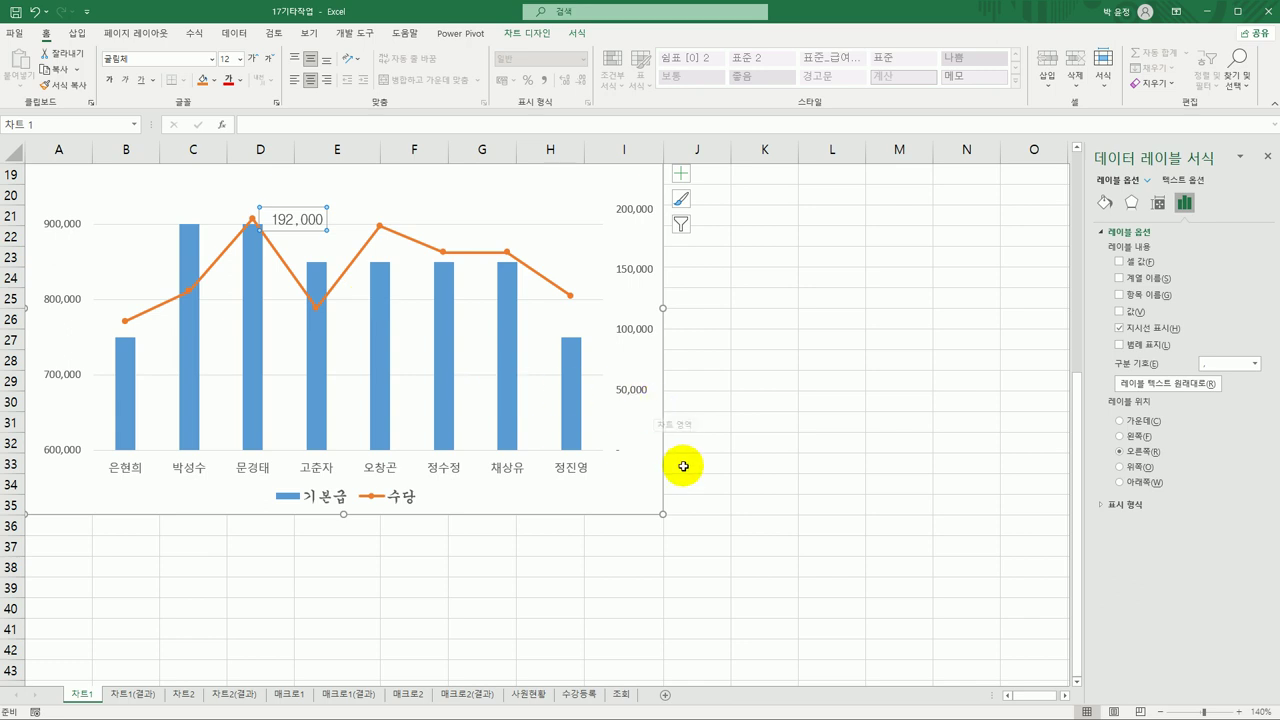
left_click(743, 465)
Step: Open the 차트1(결과) sheet and compare its reference chart with the finished one
scroll(743, 466, "up", 3)
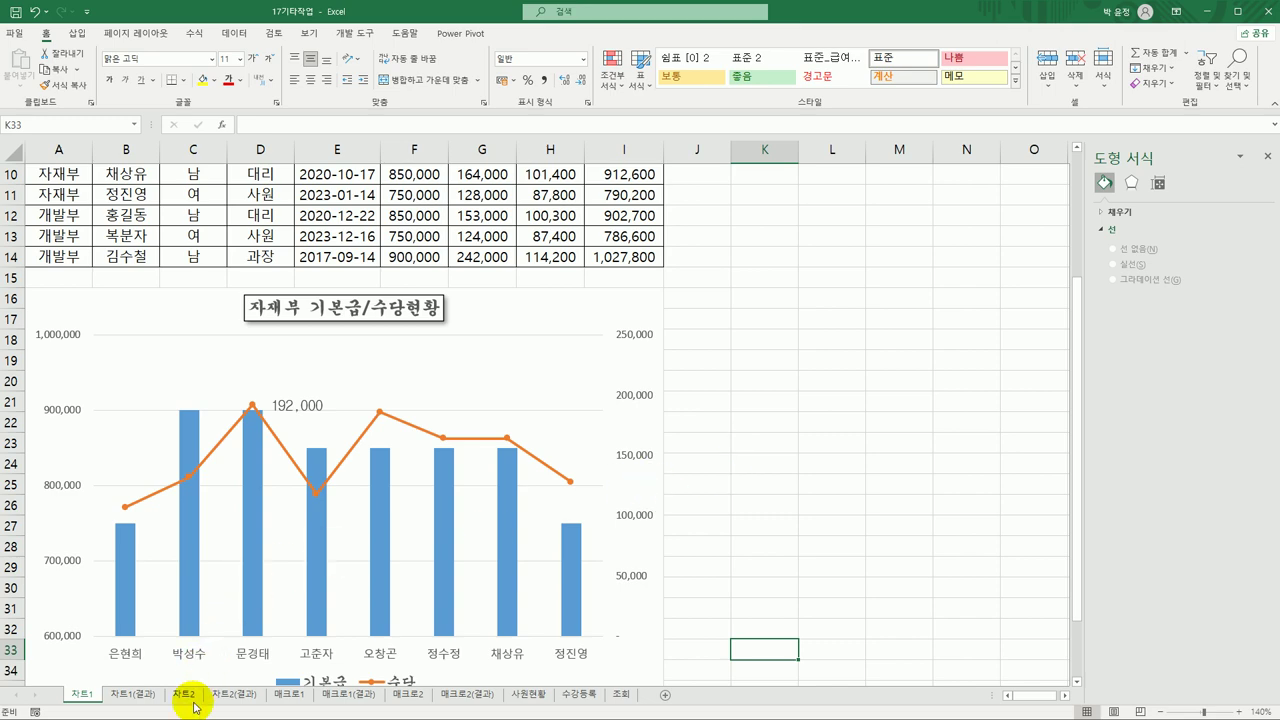
left_click(140, 694)
left_click(573, 554)
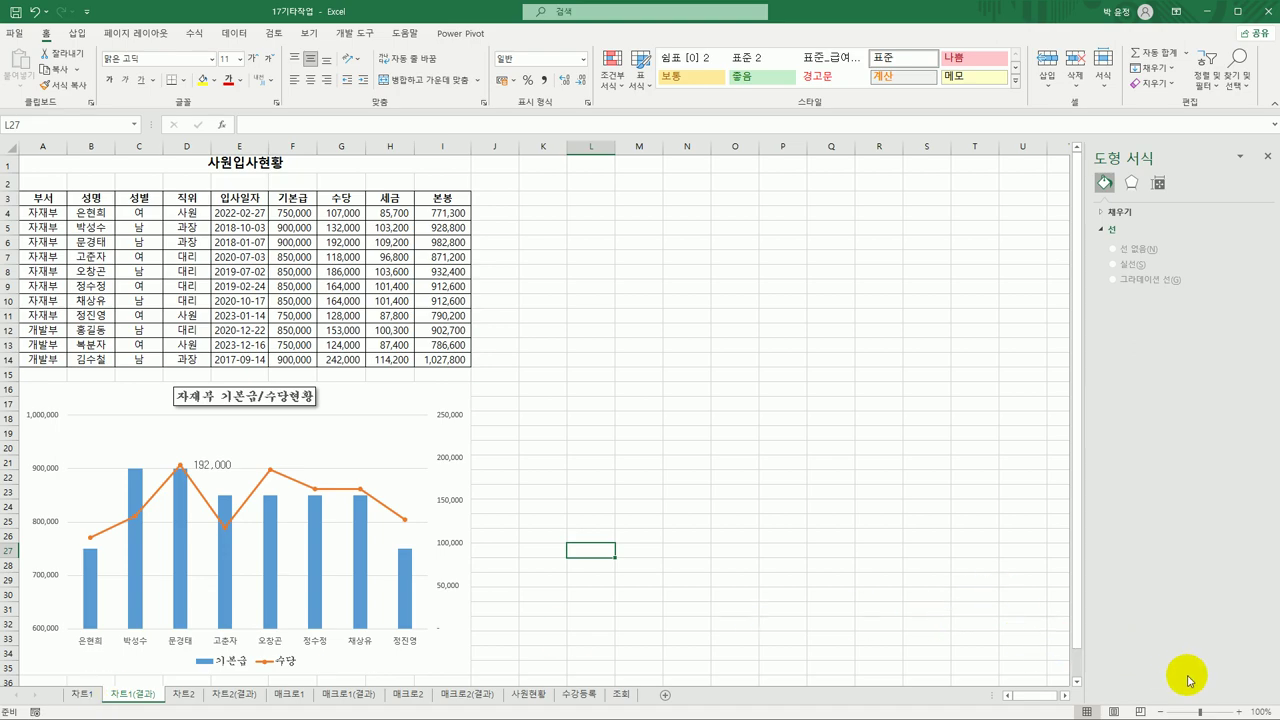
Step: Enlarge the 차트1(결과) sheet to 140% and compare its reference chart with the edited combo chart on the 차트1 sheet
left_click(1238, 711)
left_click(1238, 711)
left_click(1238, 711)
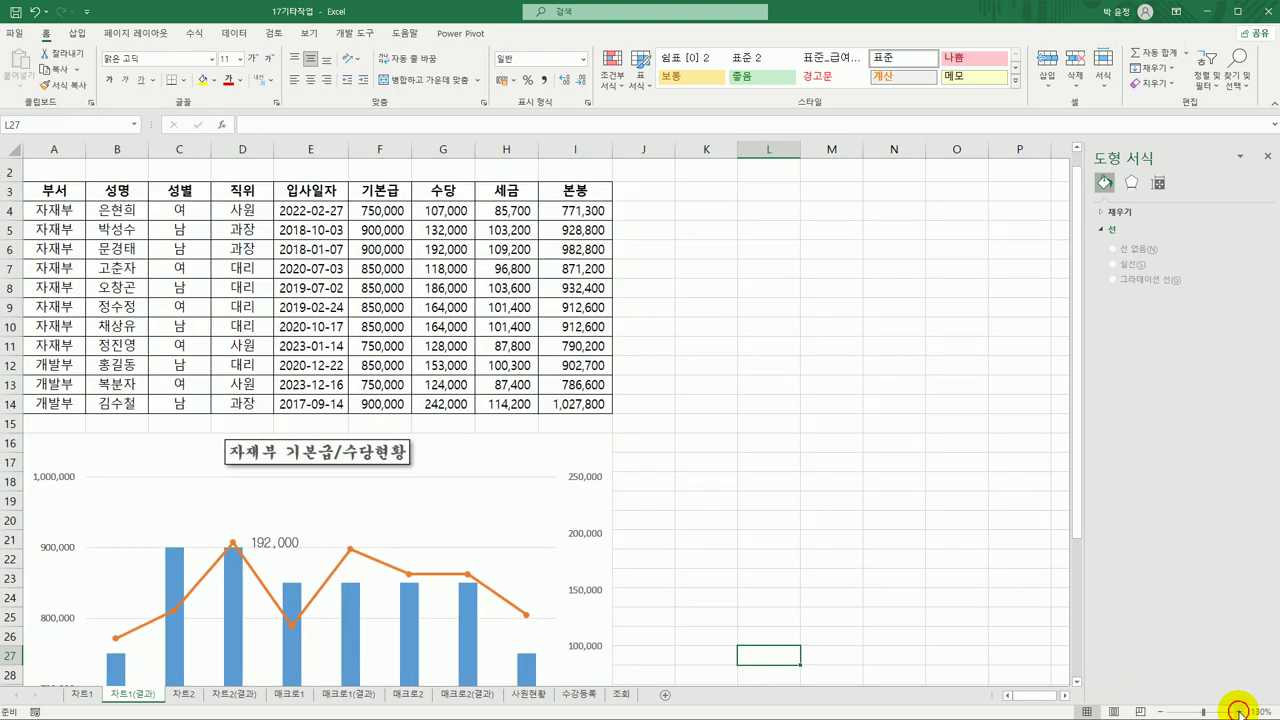
left_click(1238, 711)
scroll(790, 525, "down", 4)
left_click(750, 506)
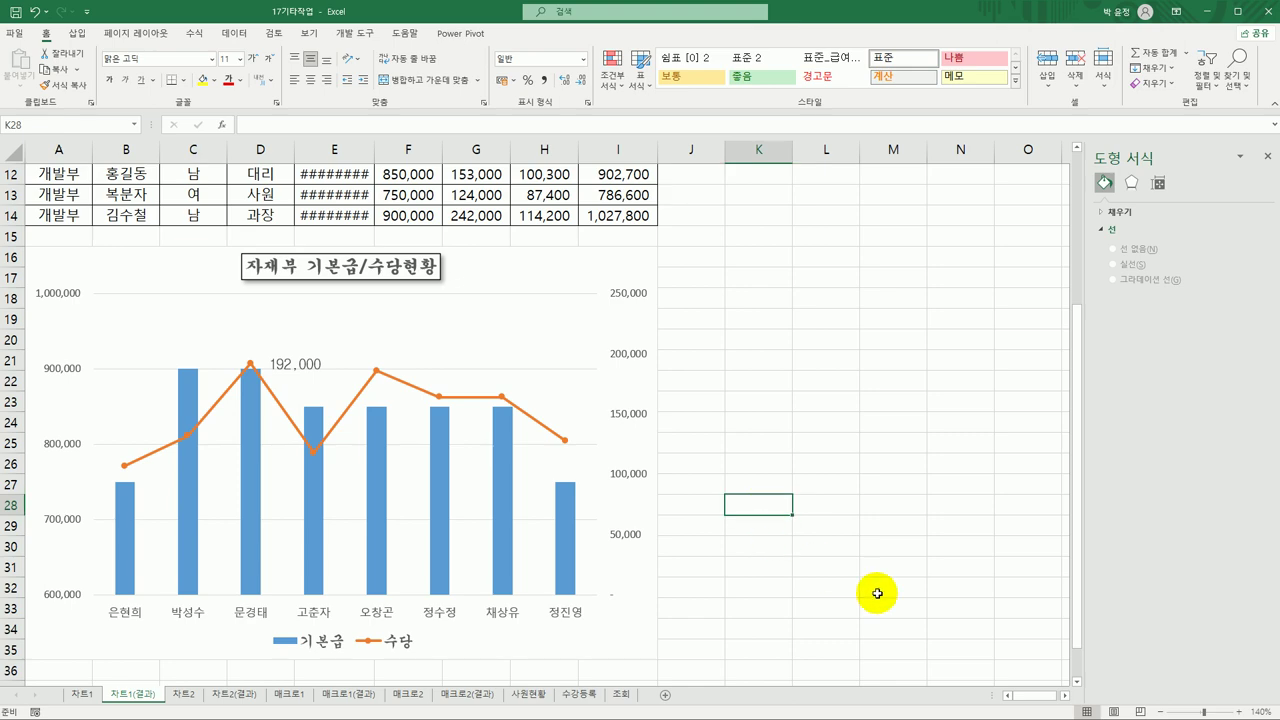
left_click(1070, 680)
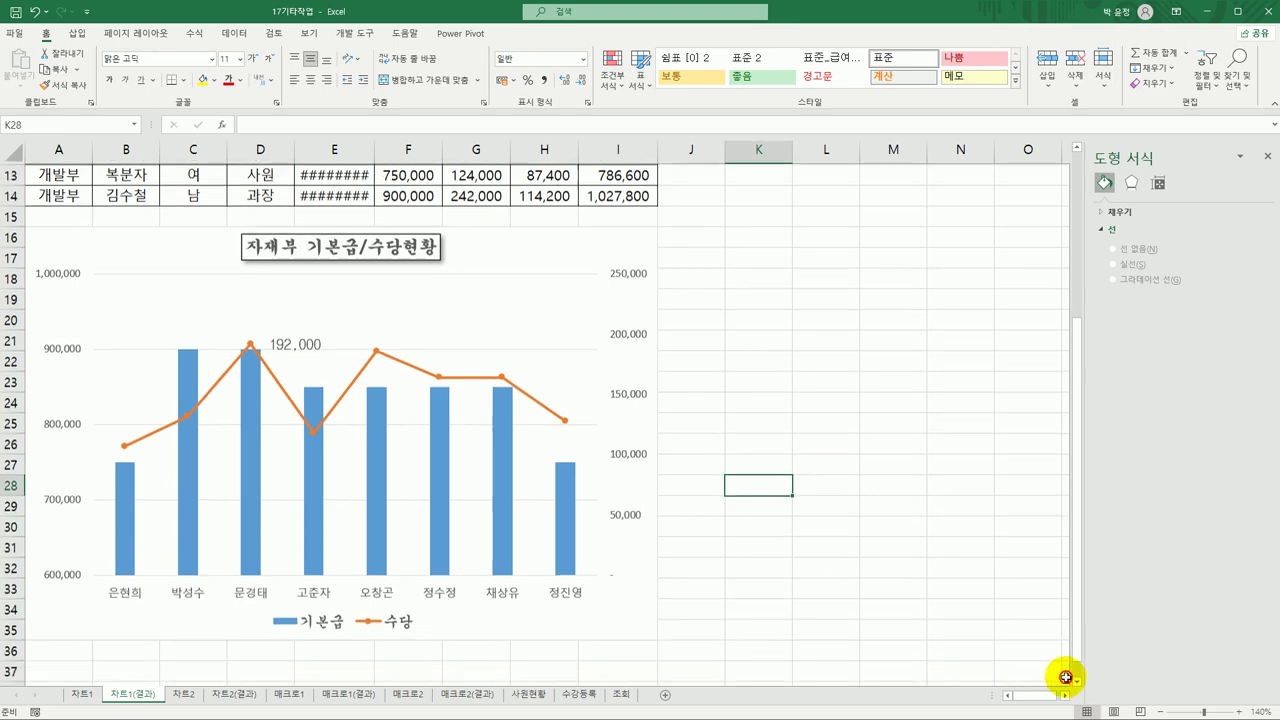
left_click(146, 577)
left_click(87, 684)
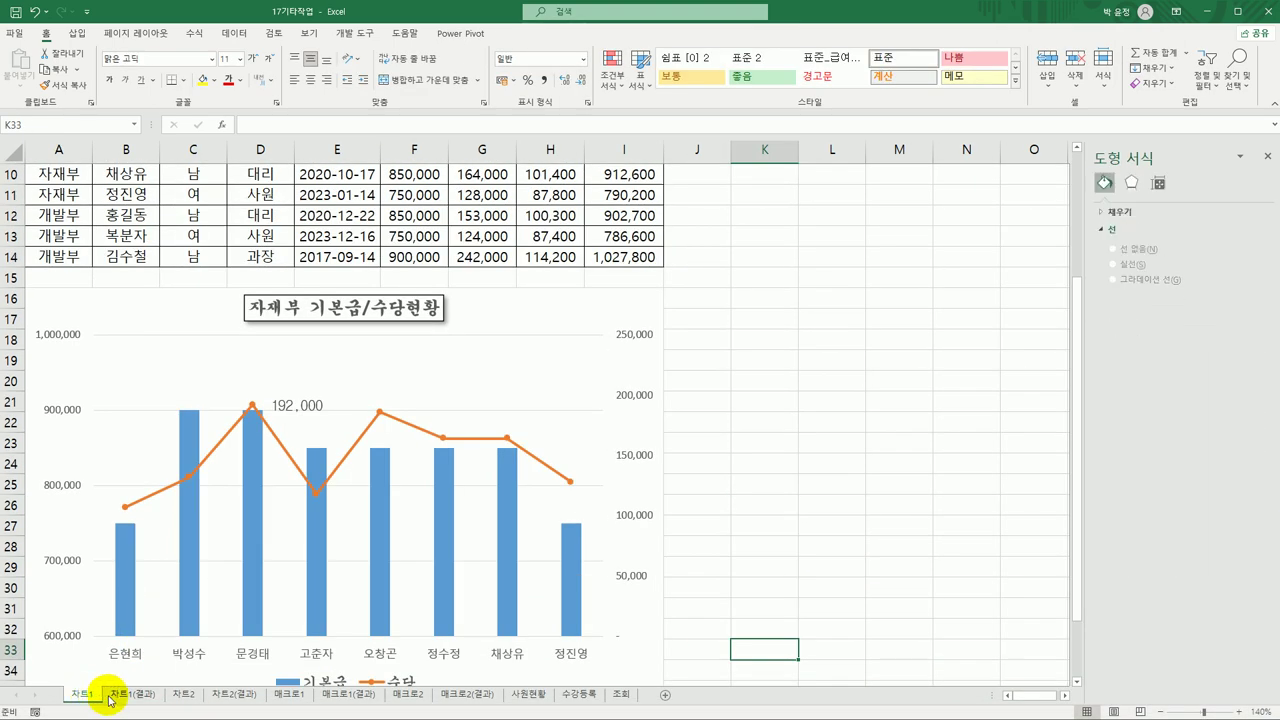
scroll(1073, 679, "down", 1)
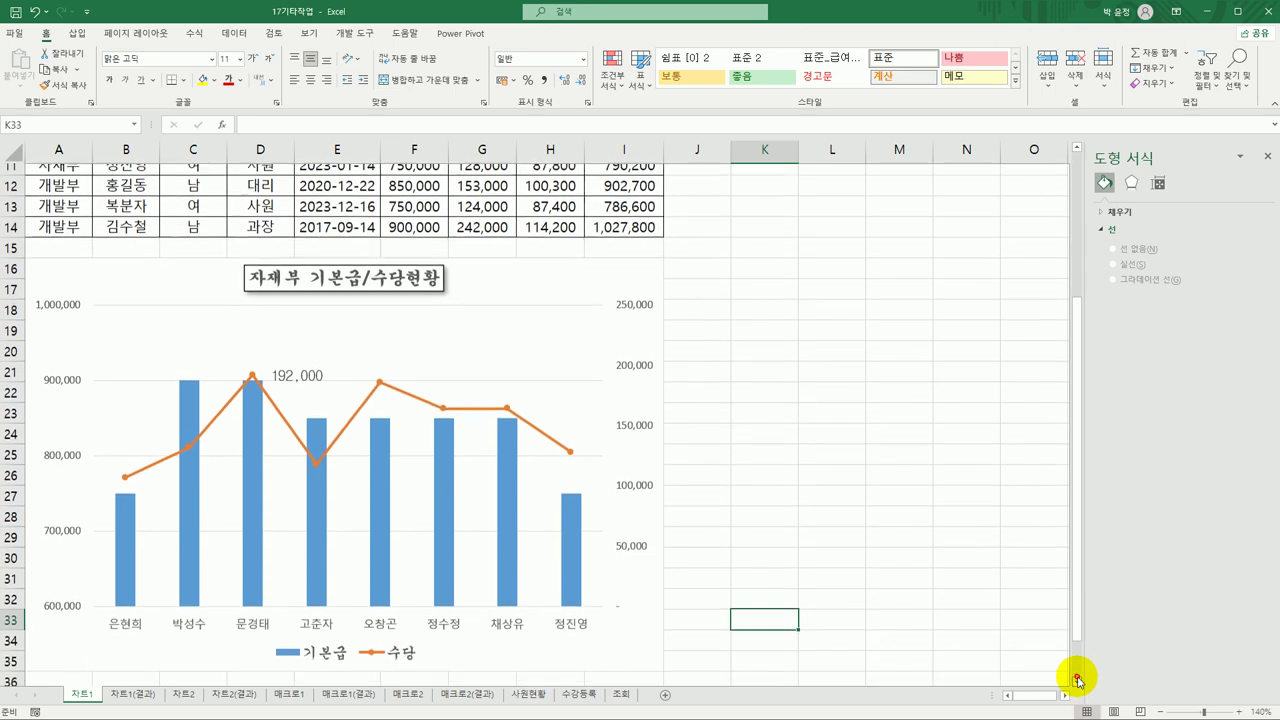
left_click(120, 695)
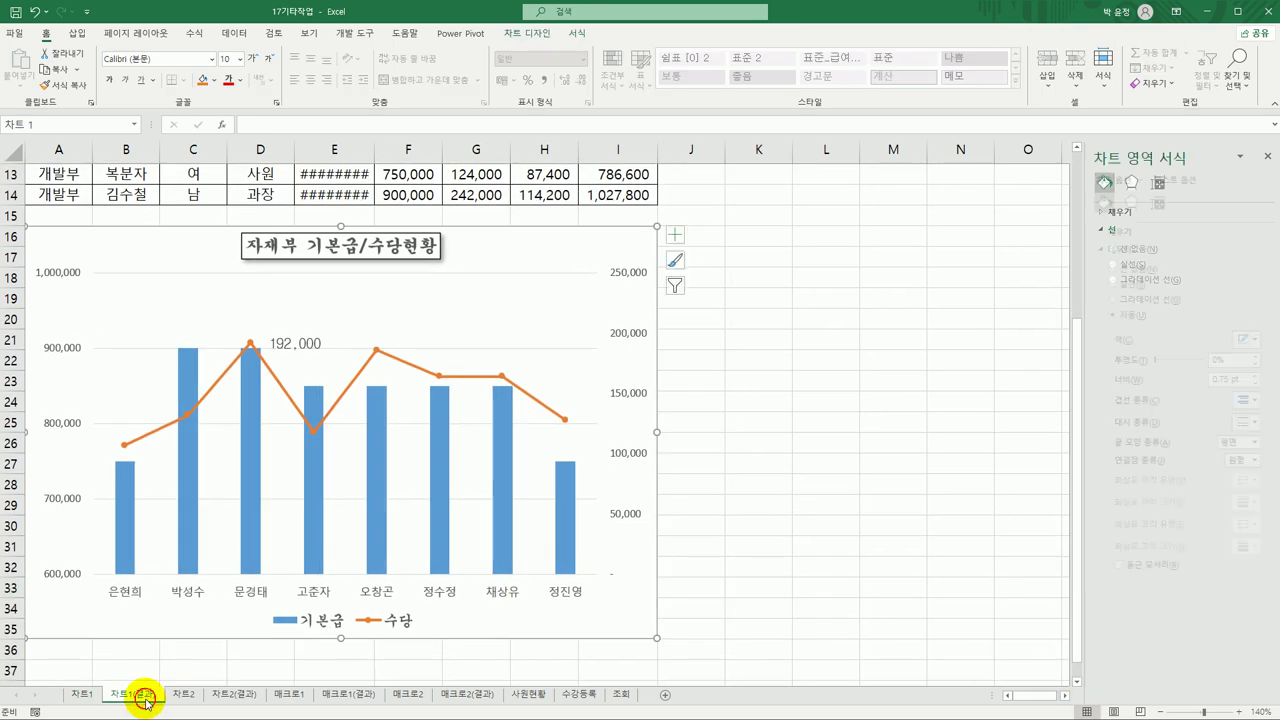
left_click(95, 696)
left_click(112, 697)
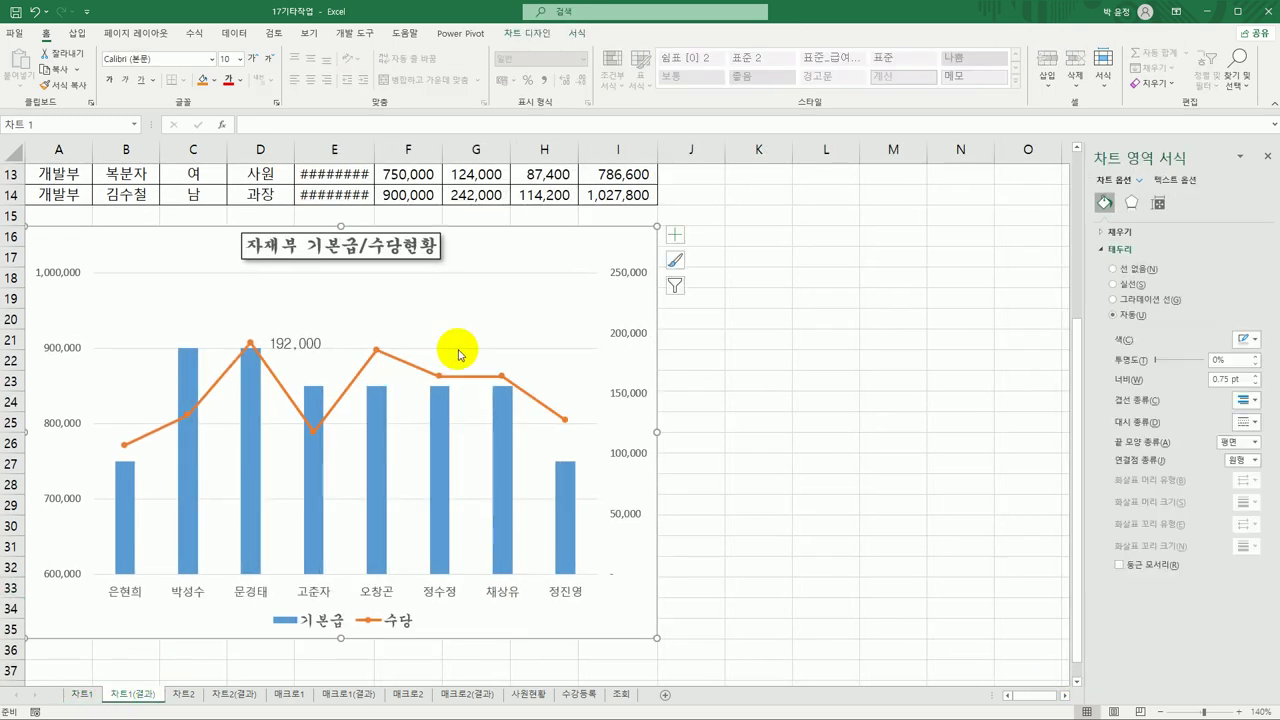
Step: Set the zoom of the 차트2 and 차트2(결과) sheets to 140% together, ungroup them and return to the 차트2 sheet
left_click(184, 694)
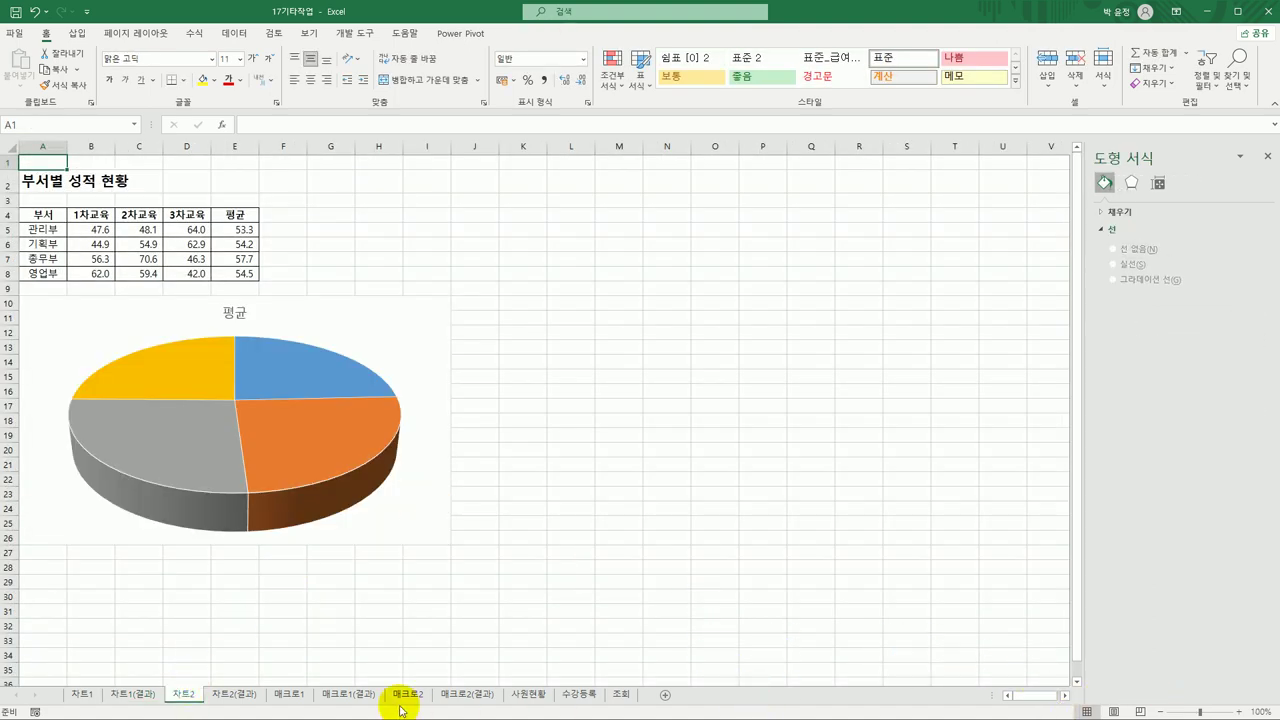
left_click(235, 697, "ctrl")
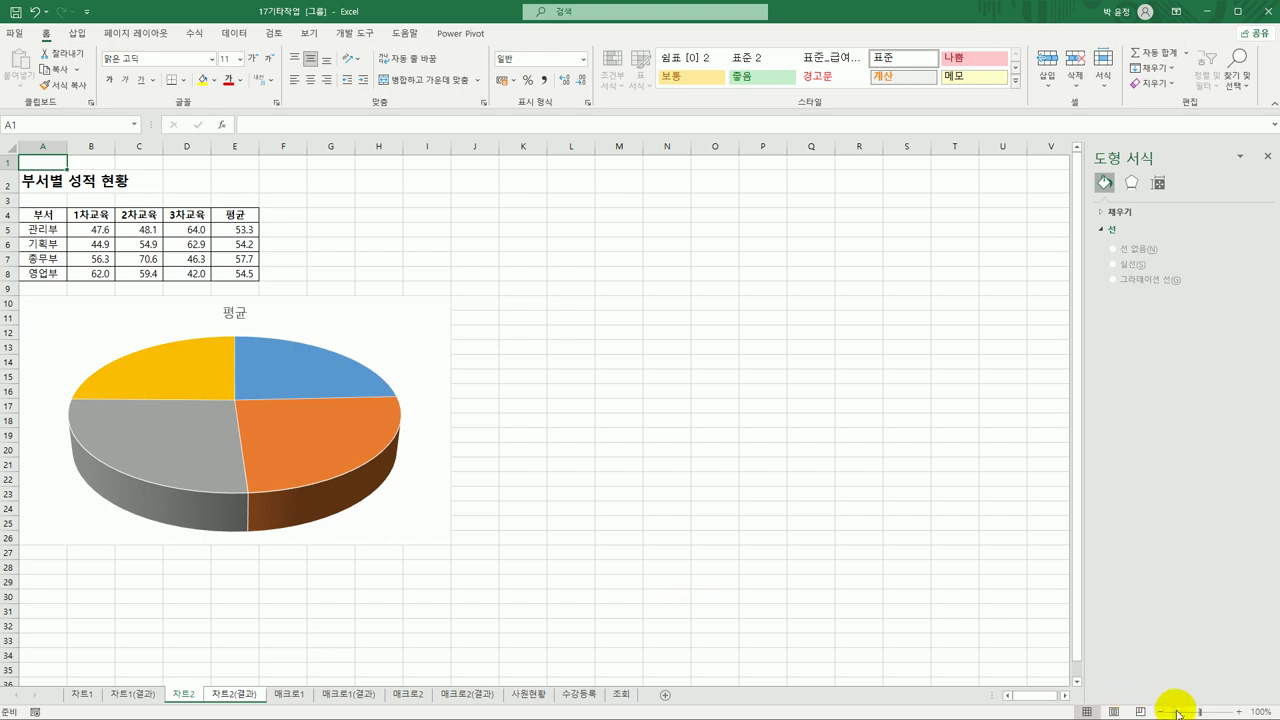
left_click(1239, 712)
left_click(1239, 712)
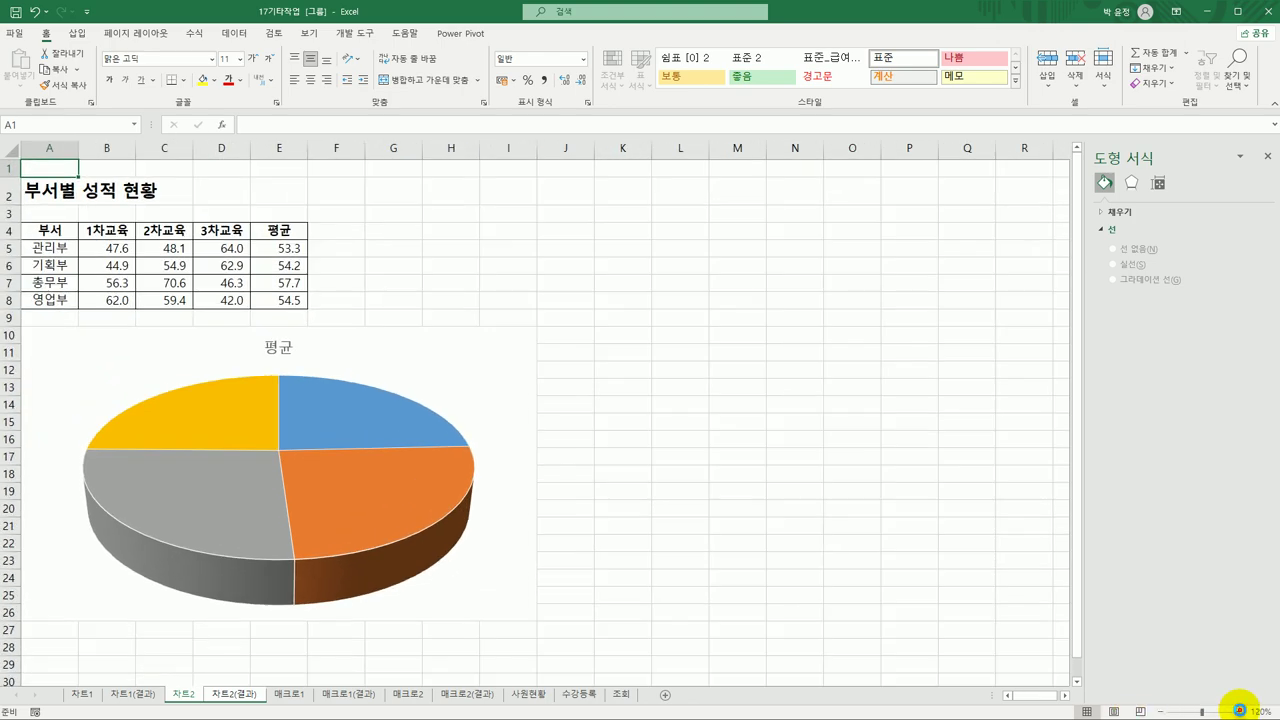
left_click(1240, 712)
left_click(1240, 712)
left_click(843, 510)
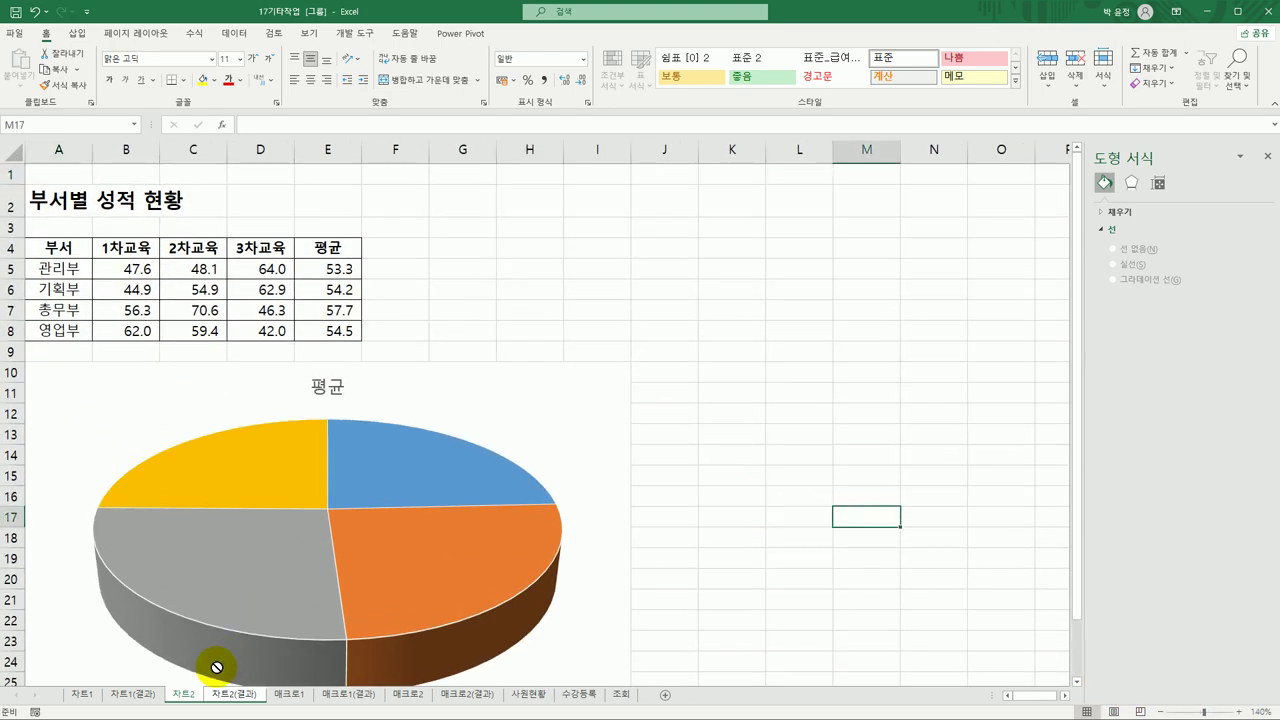
left_click(141, 693)
left_click(182, 693)
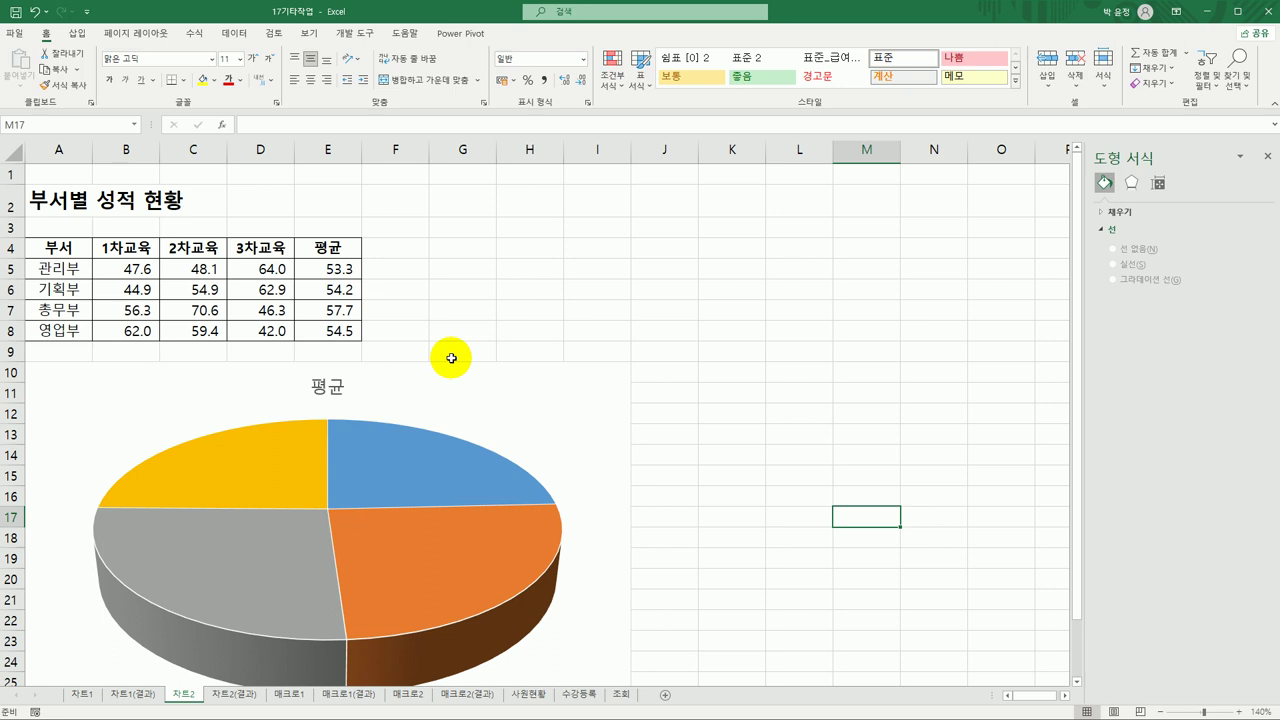
Step: Link the pie chart's title to cell A2 of the 차트2 sheet with the formula =차트2!$A$2
left_click(330, 385)
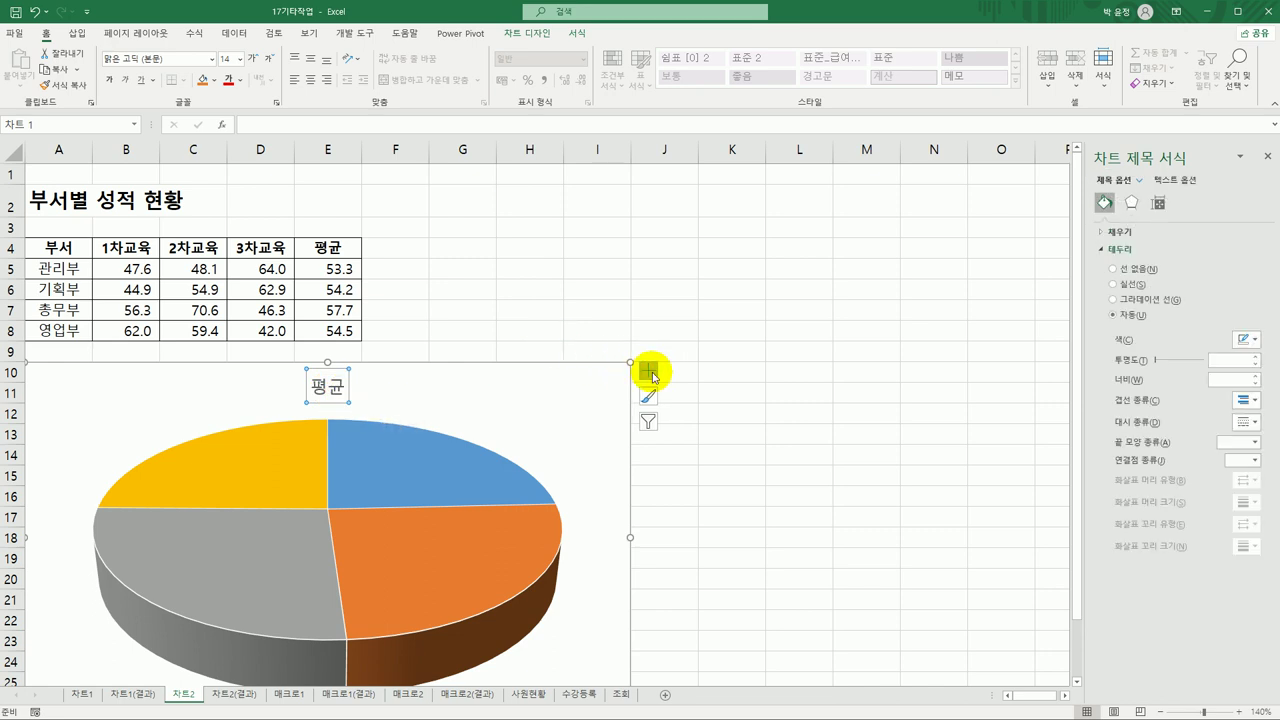
left_click(648, 370)
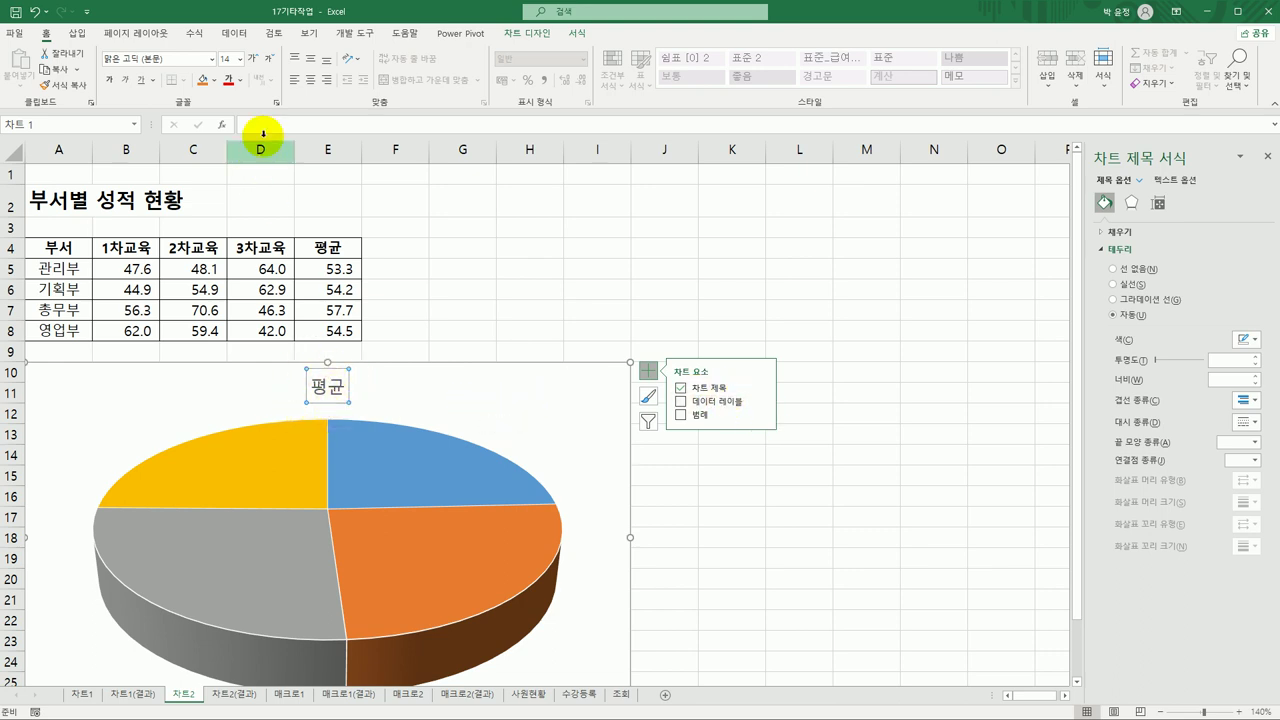
left_click(262, 128)
type("=")
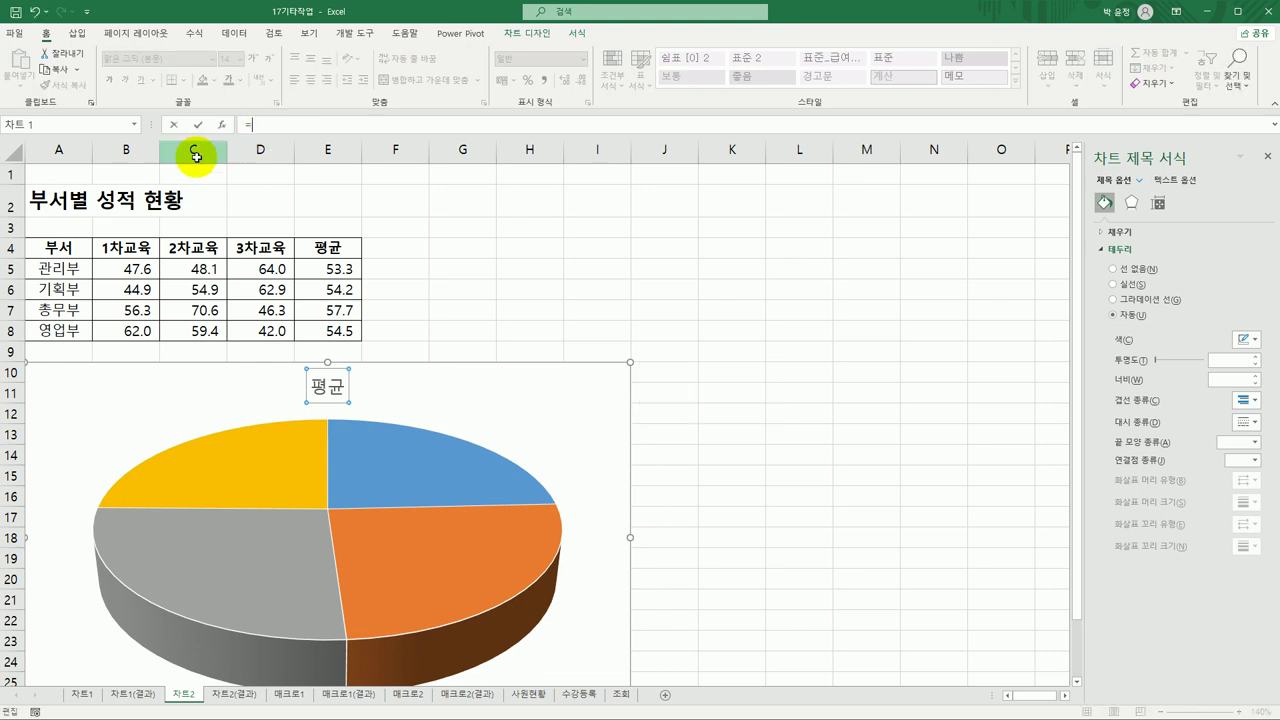
left_click(70, 204)
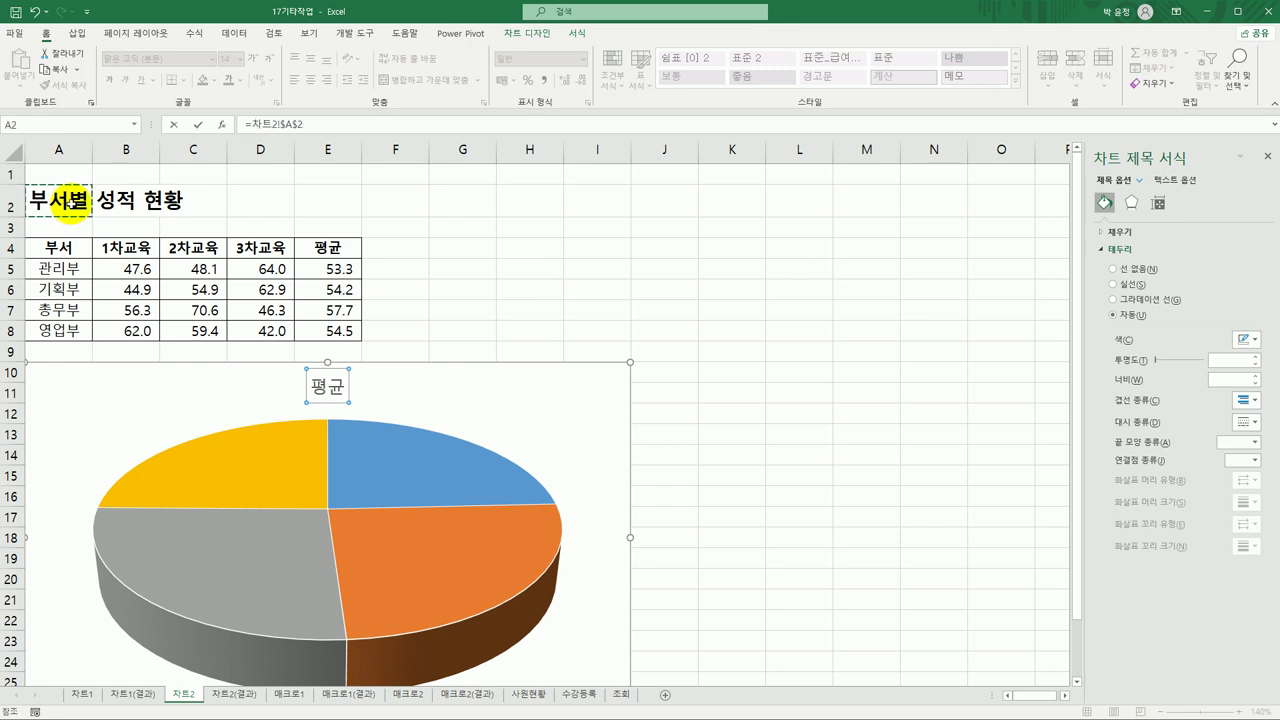
key("Return")
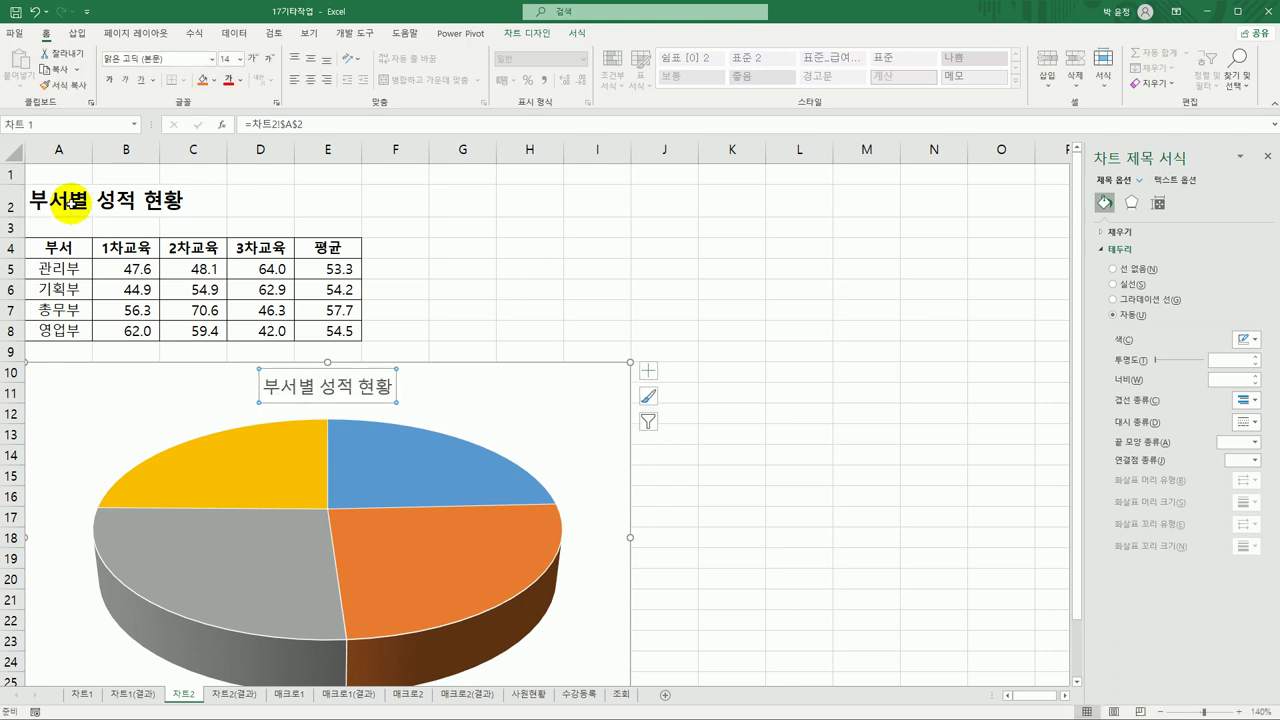
left_click(240, 66)
left_click(243, 165)
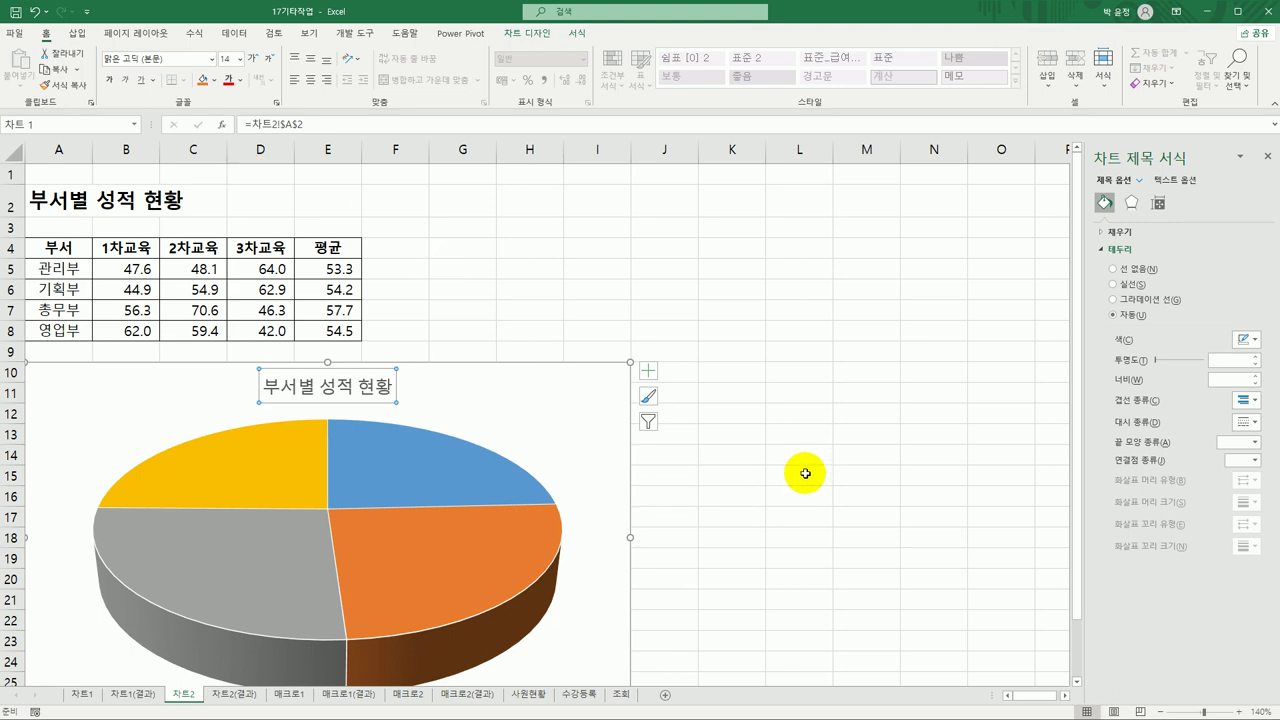
Step: Apply the outer shadow 오프셋: 오른쪽 아래 to the pie chart's chart area
scroll(793, 465, "down", 3)
left_click(601, 219)
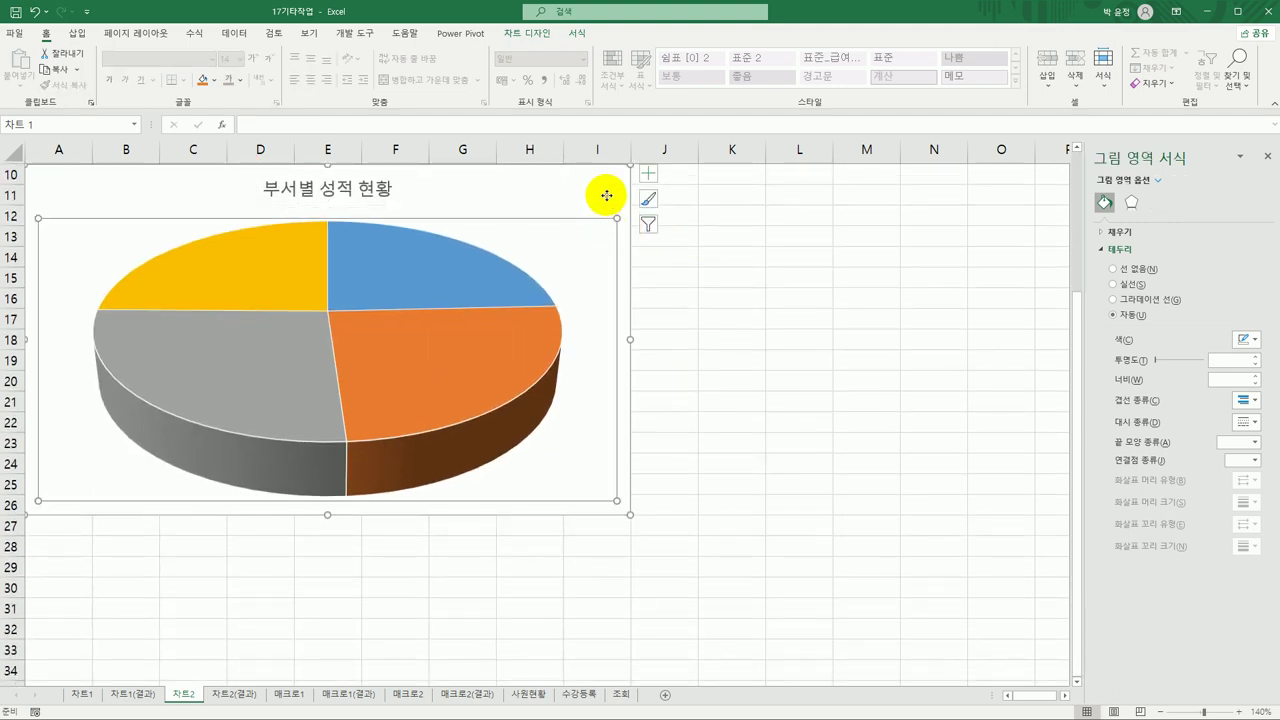
scroll(608, 397, "up", 3)
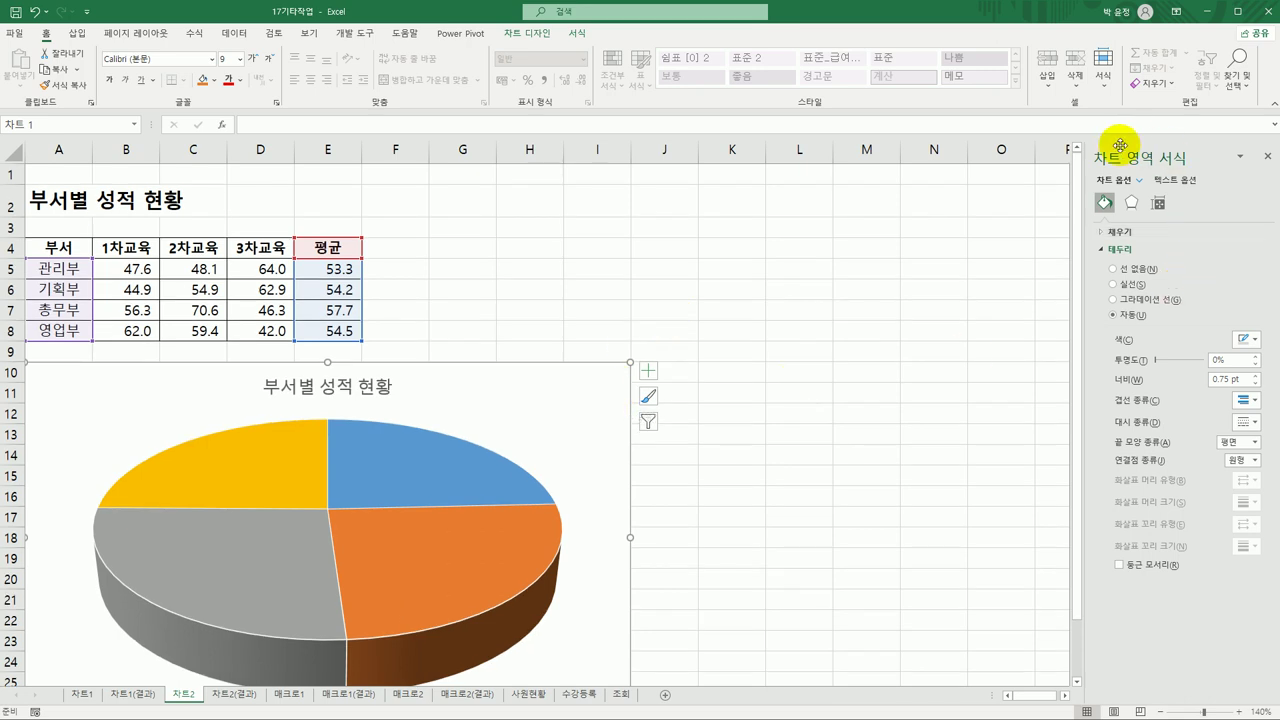
left_click(1131, 204)
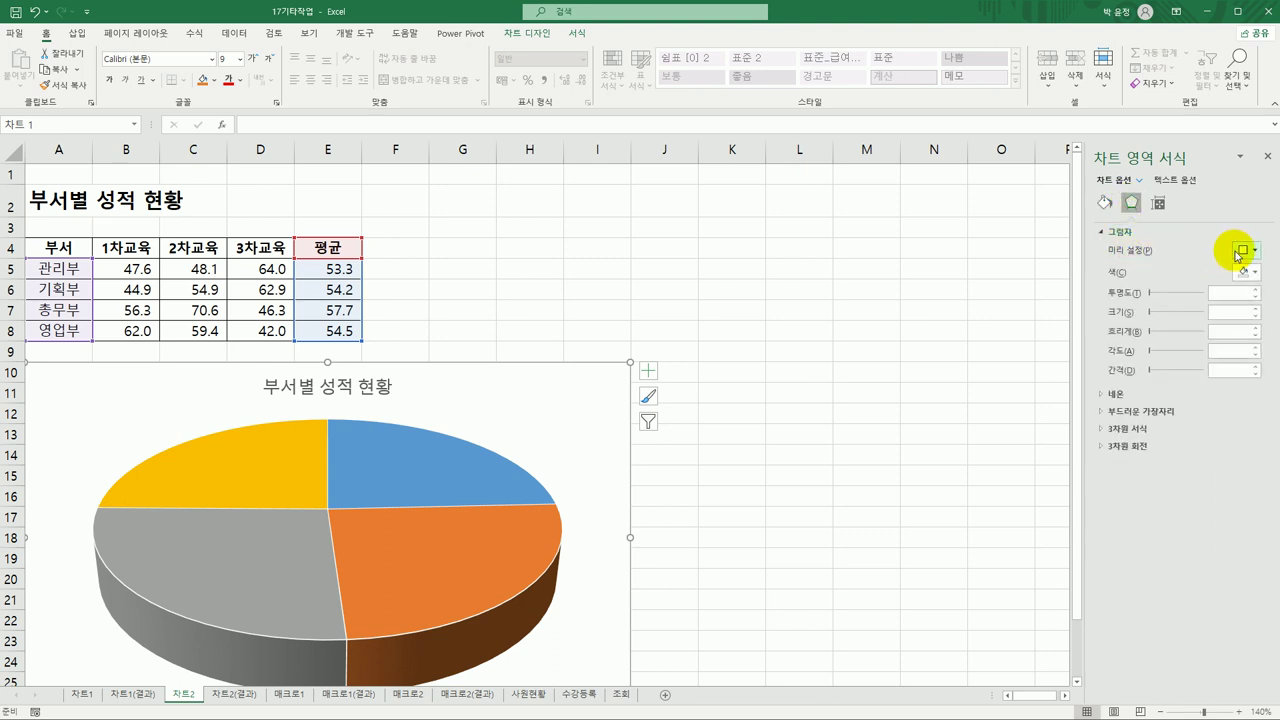
left_click(1252, 253)
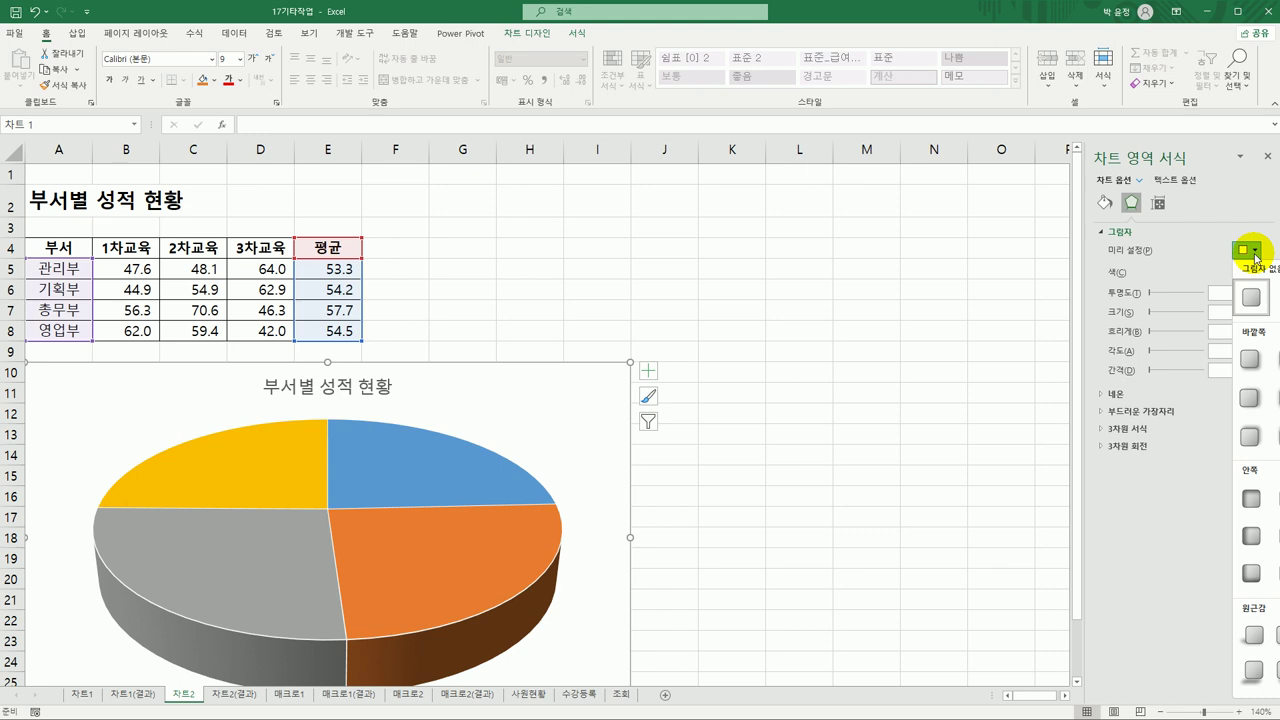
left_click(1252, 253)
left_click(535, 36)
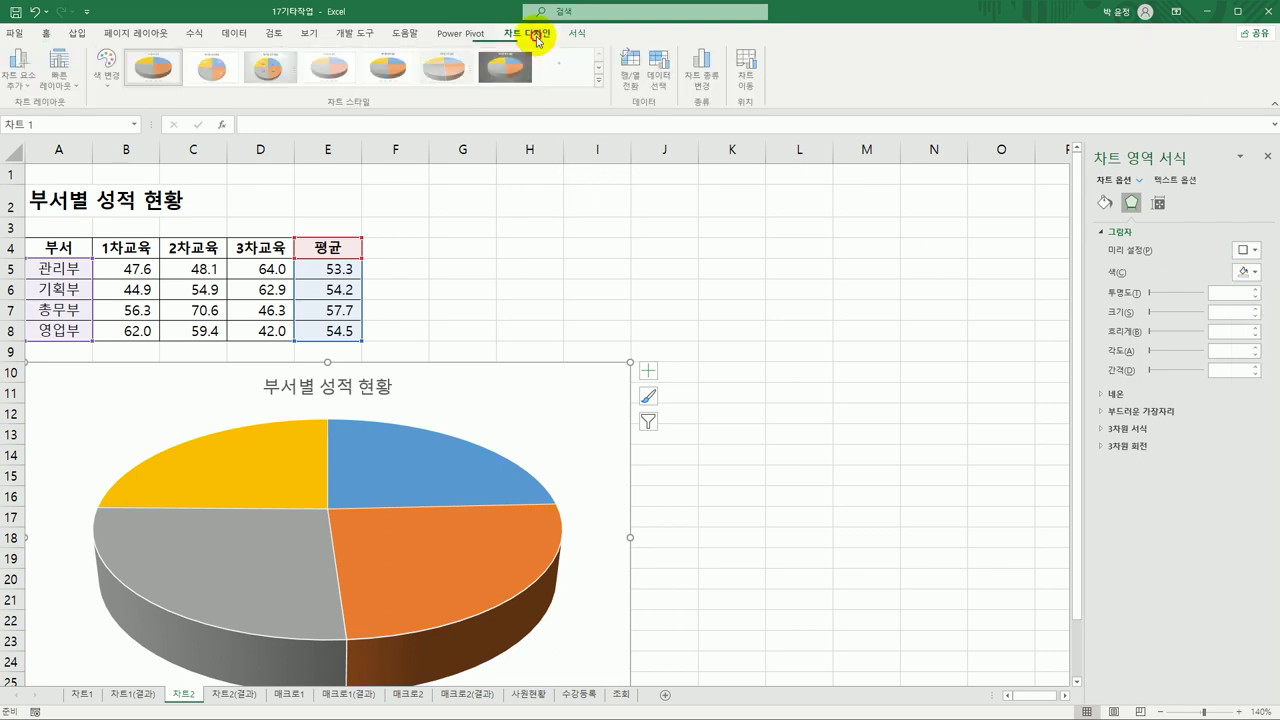
left_click(577, 33)
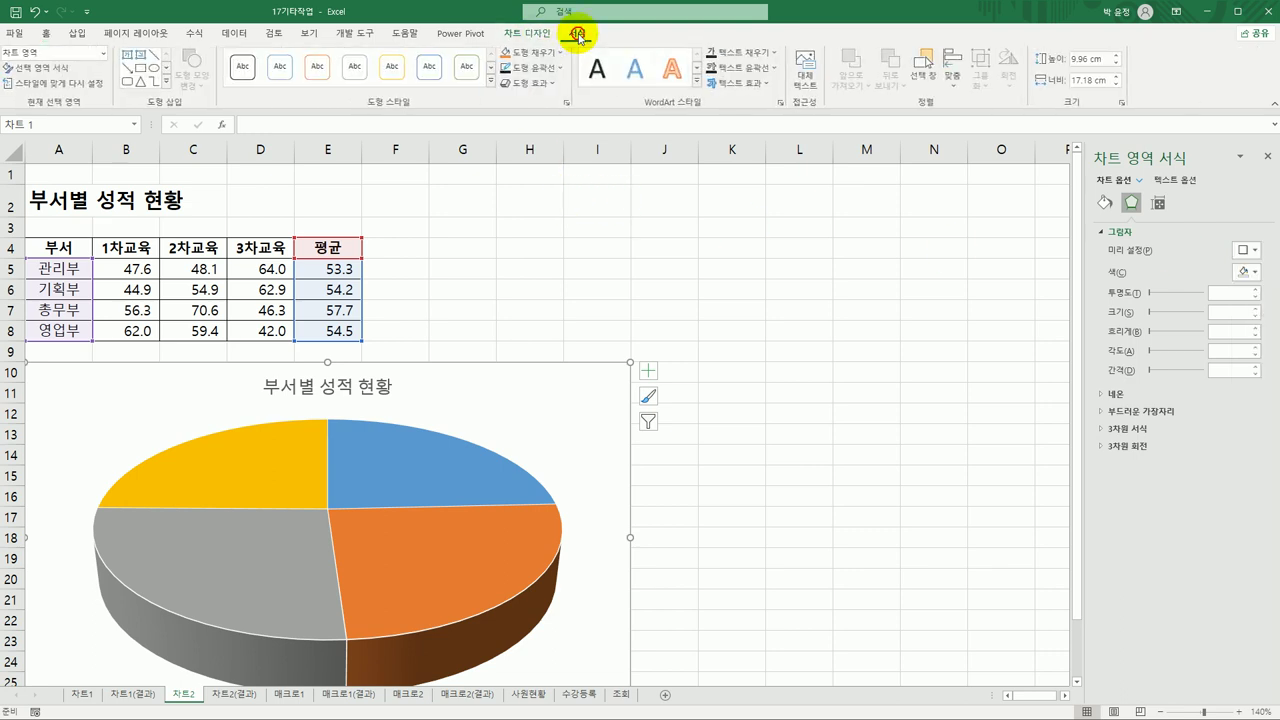
left_click(533, 86)
mouse_move(566, 148)
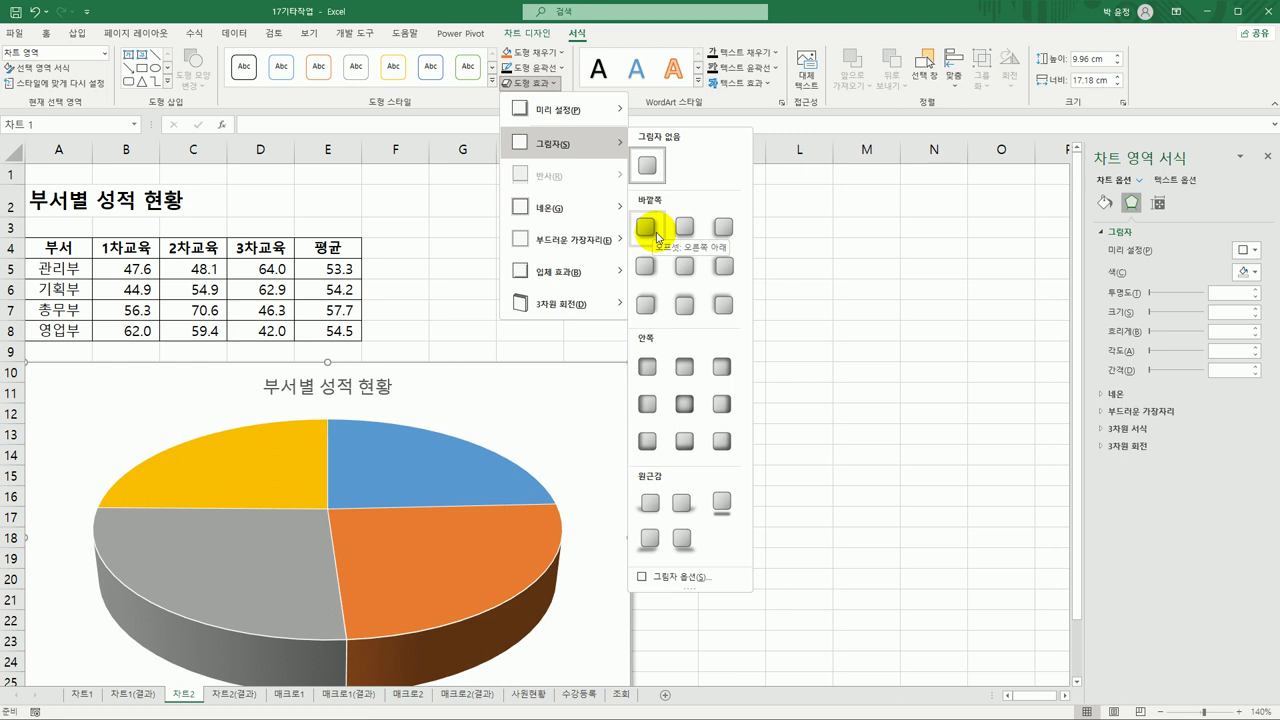
left_click(656, 232)
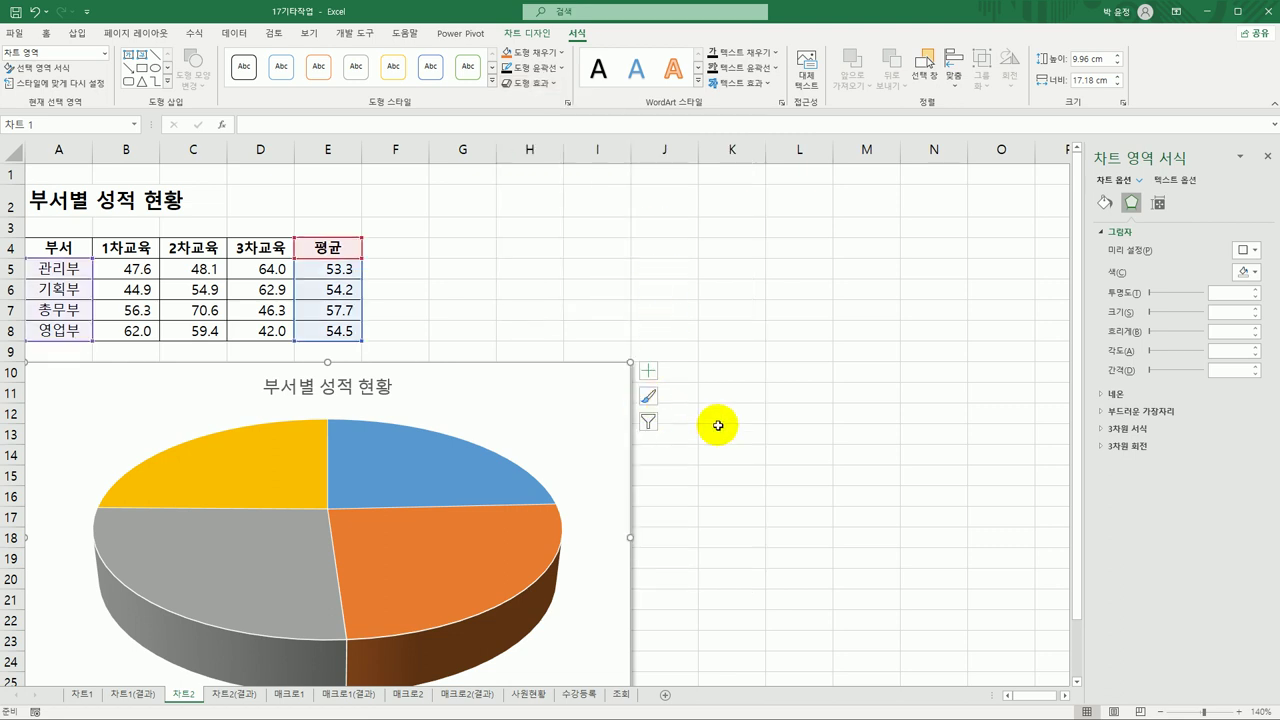
Step: Give the pie chart's chart area border rounded corners (둥근 모서리)
left_click(1103, 205)
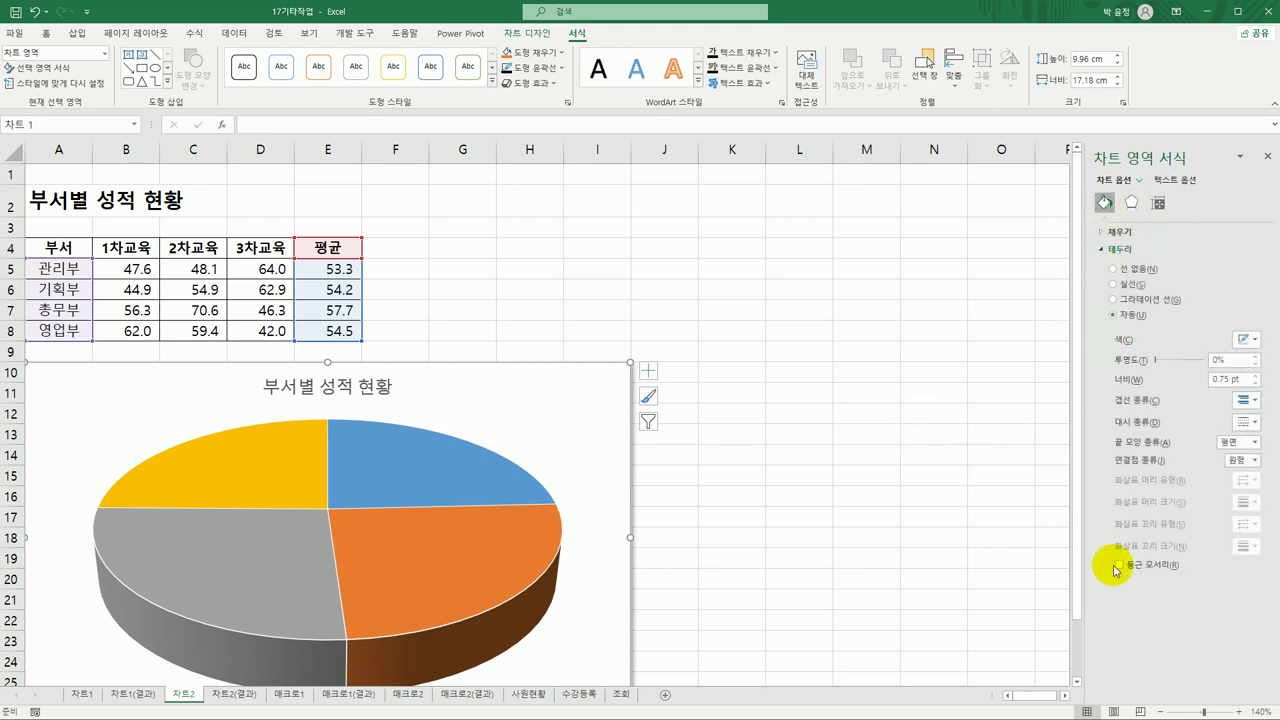
left_click(1122, 566)
left_click(730, 516)
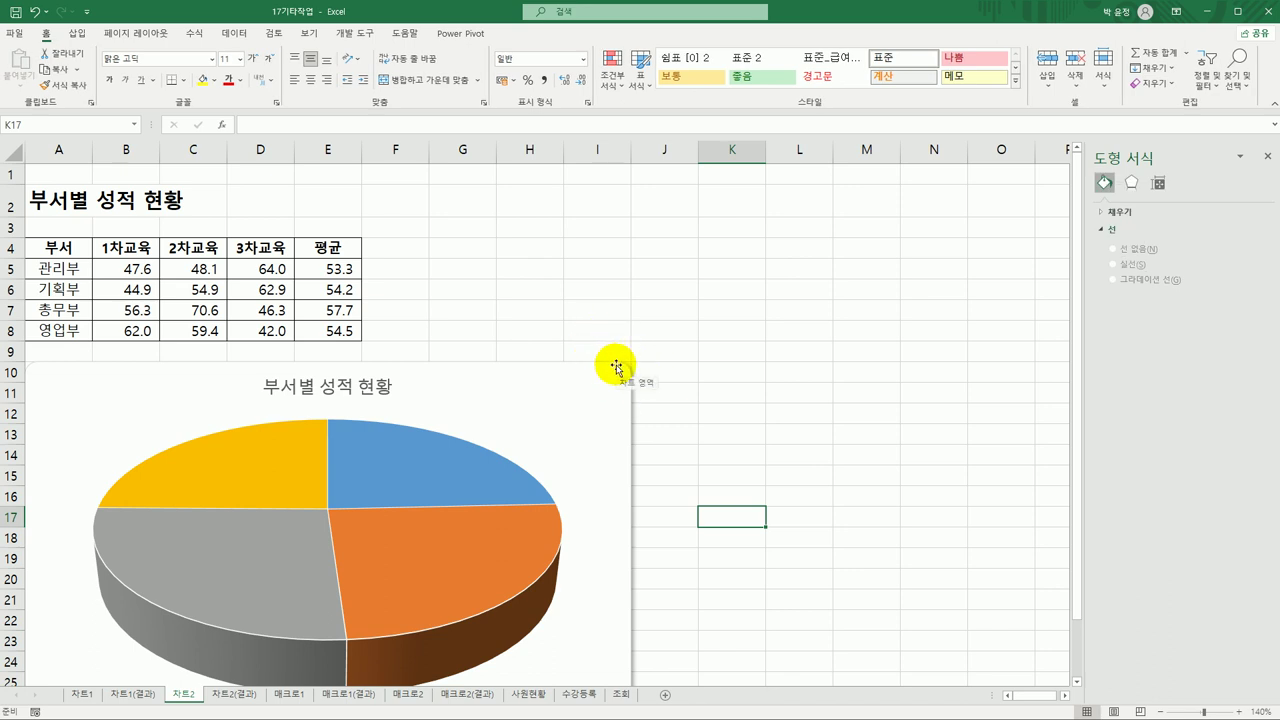
scroll(618, 365, "down", 3)
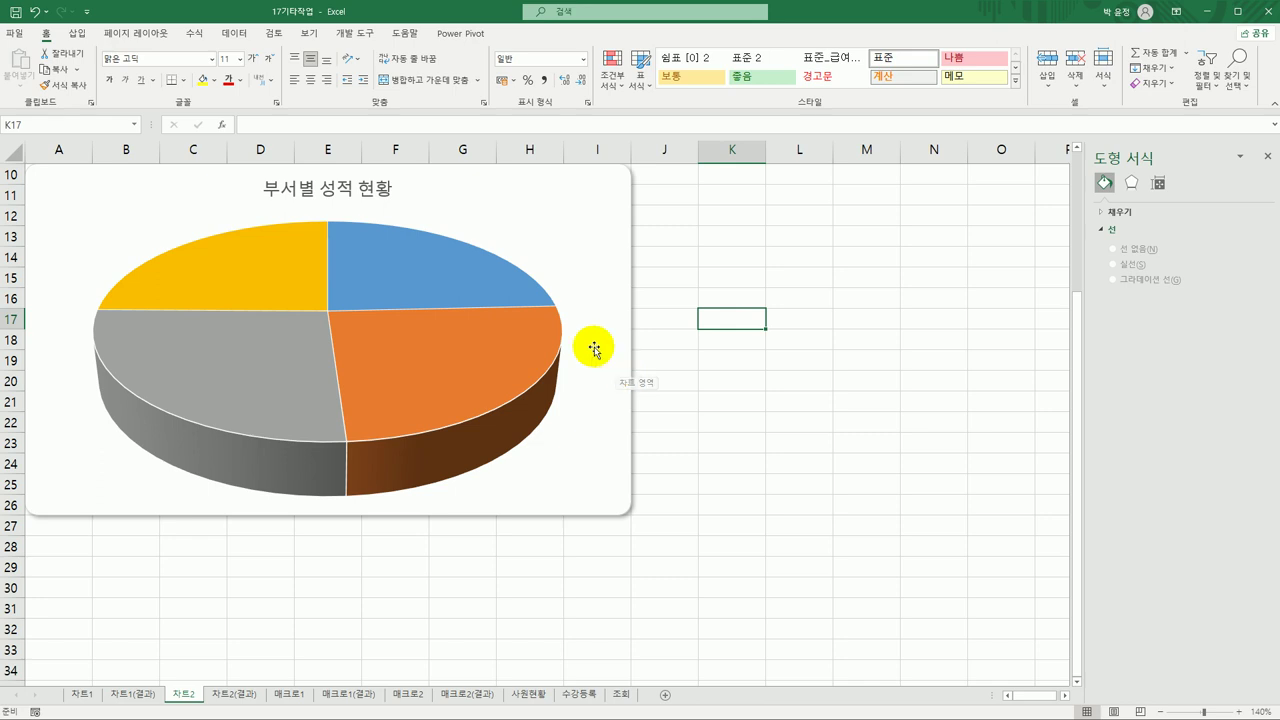
Step: Add data labels to the pie chart's slices showing 항목 이름 and 백분율 instead of 값
left_click(479, 270)
scroll(738, 295, "up", 3)
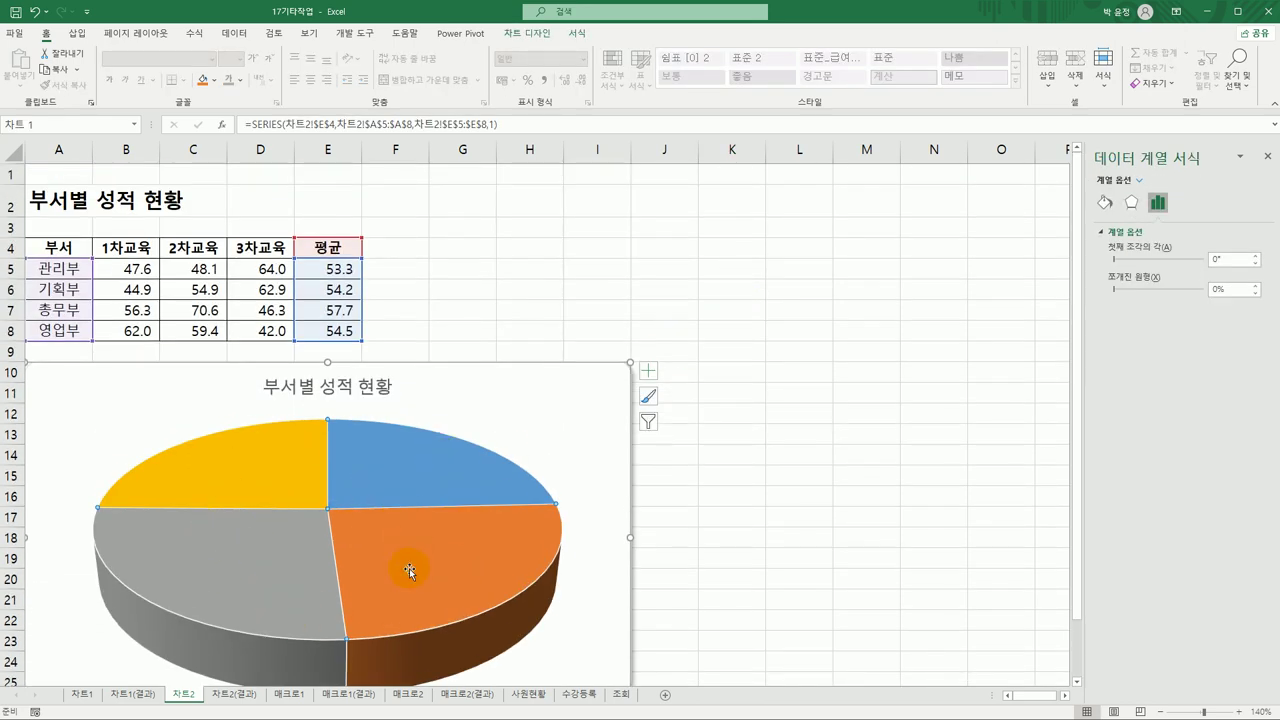
left_click(648, 372)
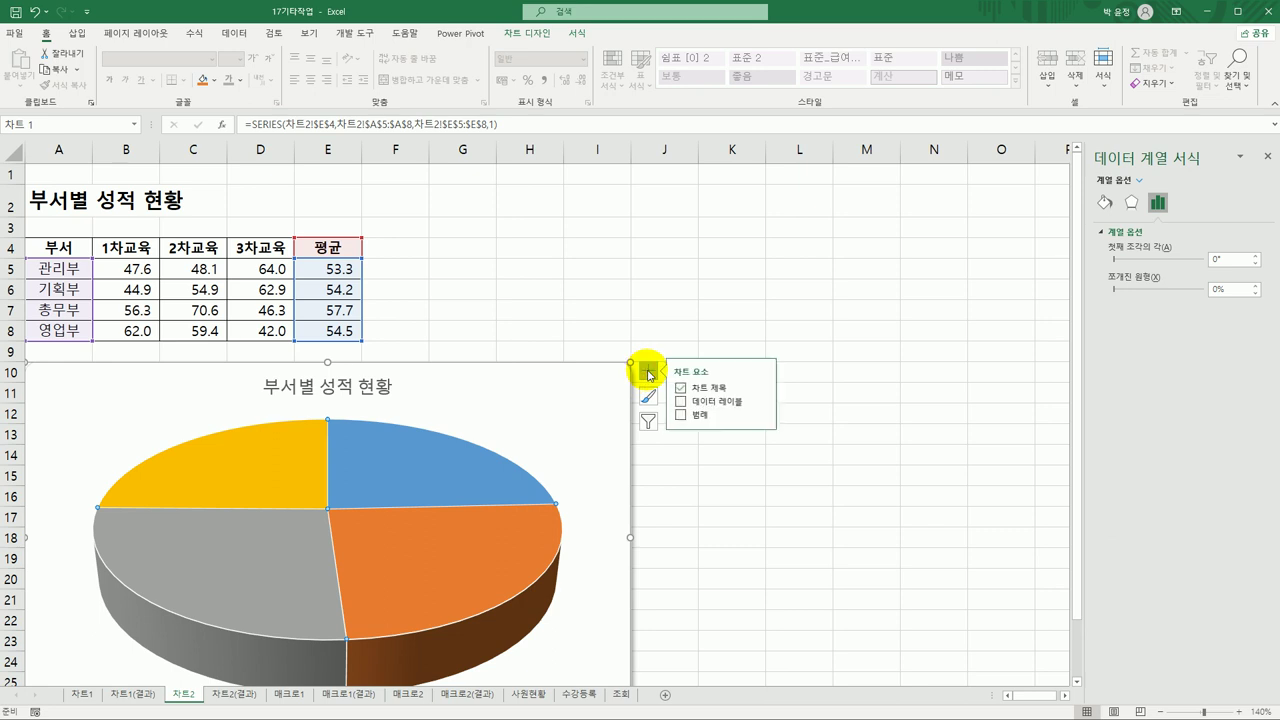
left_click(760, 404)
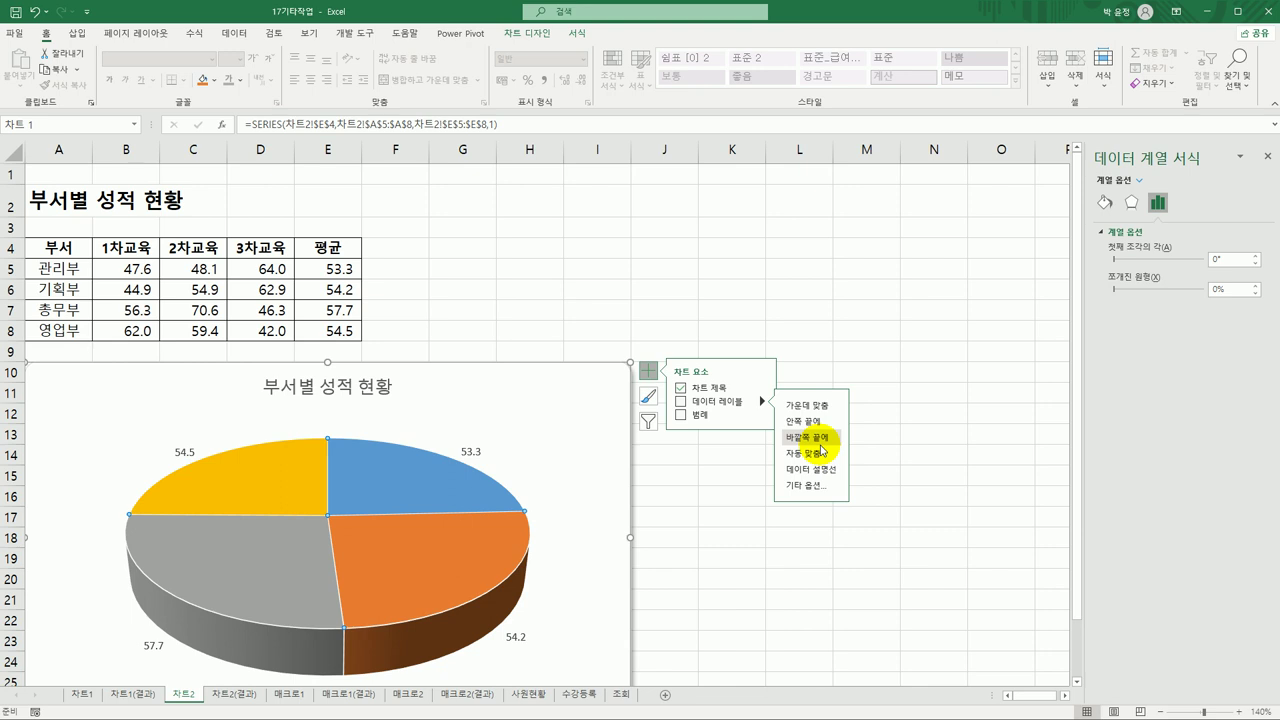
left_click(806, 485)
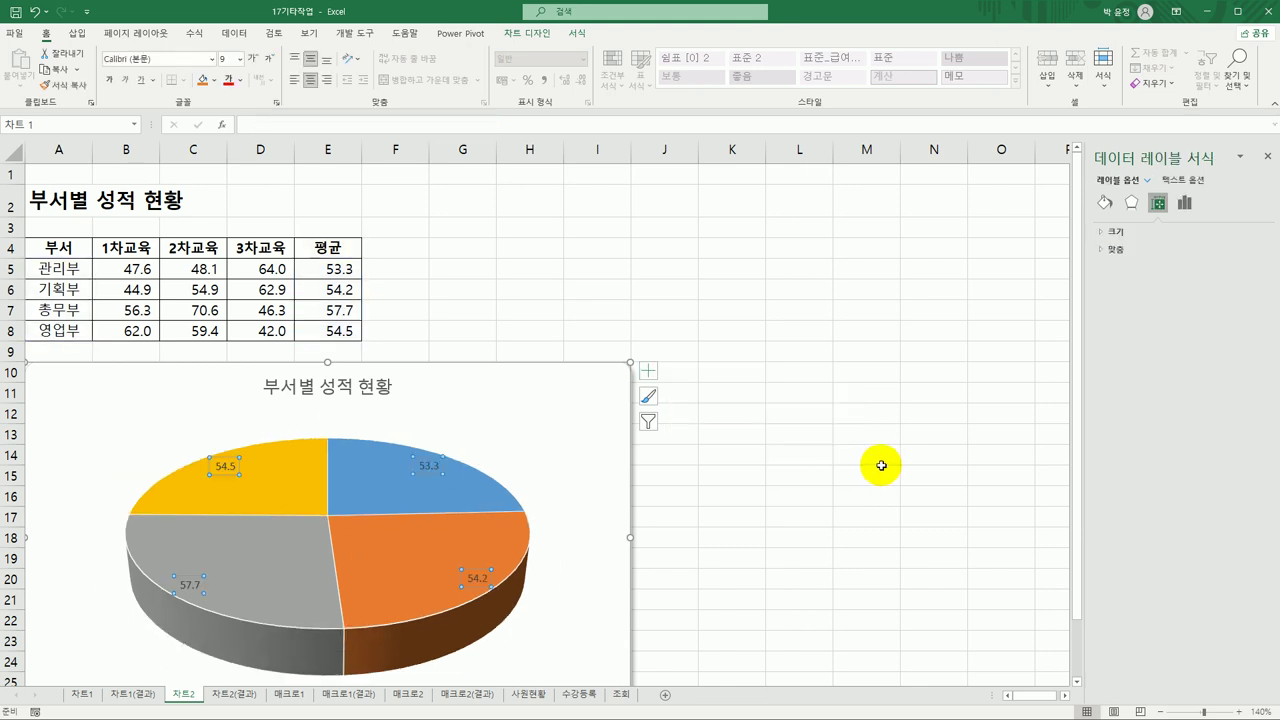
left_click(1185, 205)
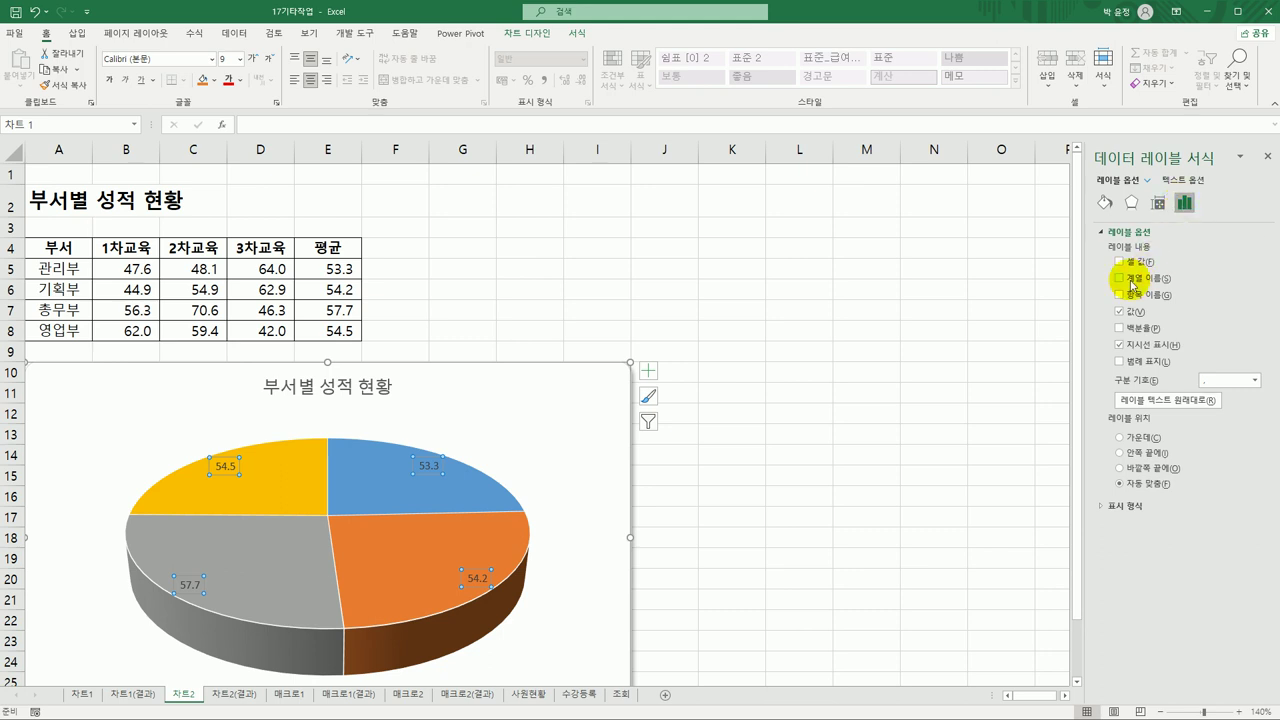
left_click(1121, 329)
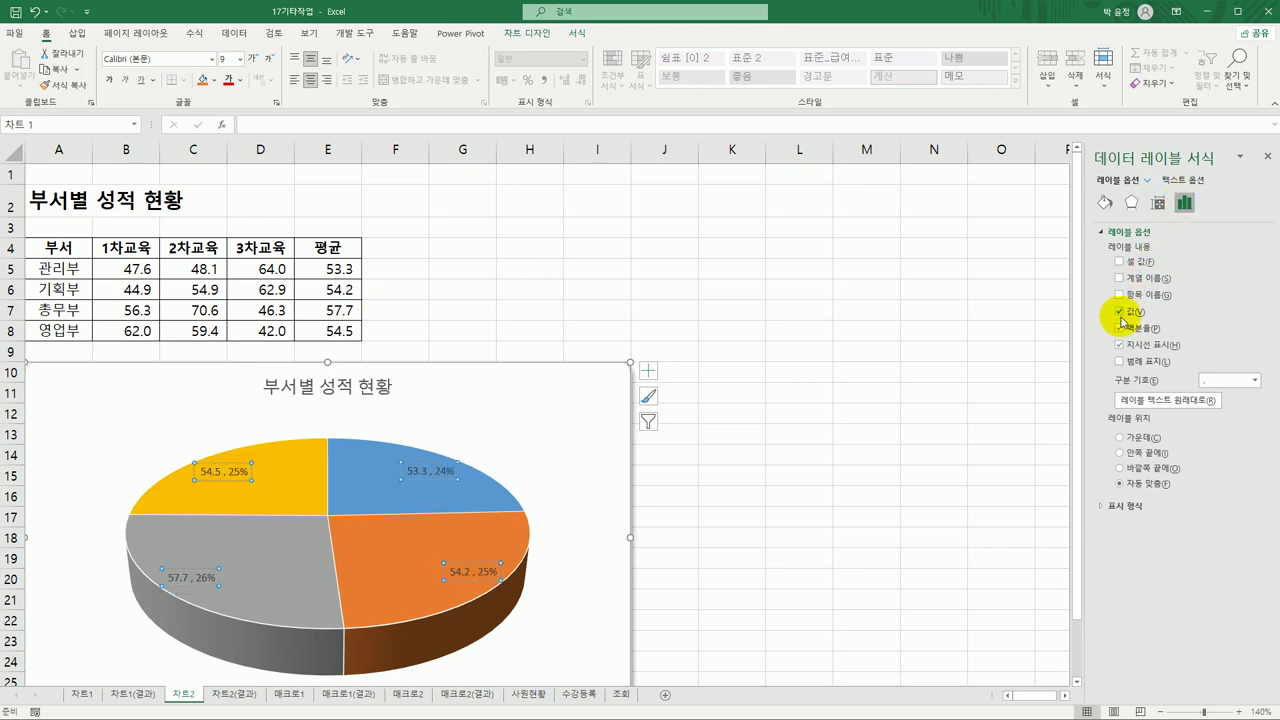
left_click(1119, 312)
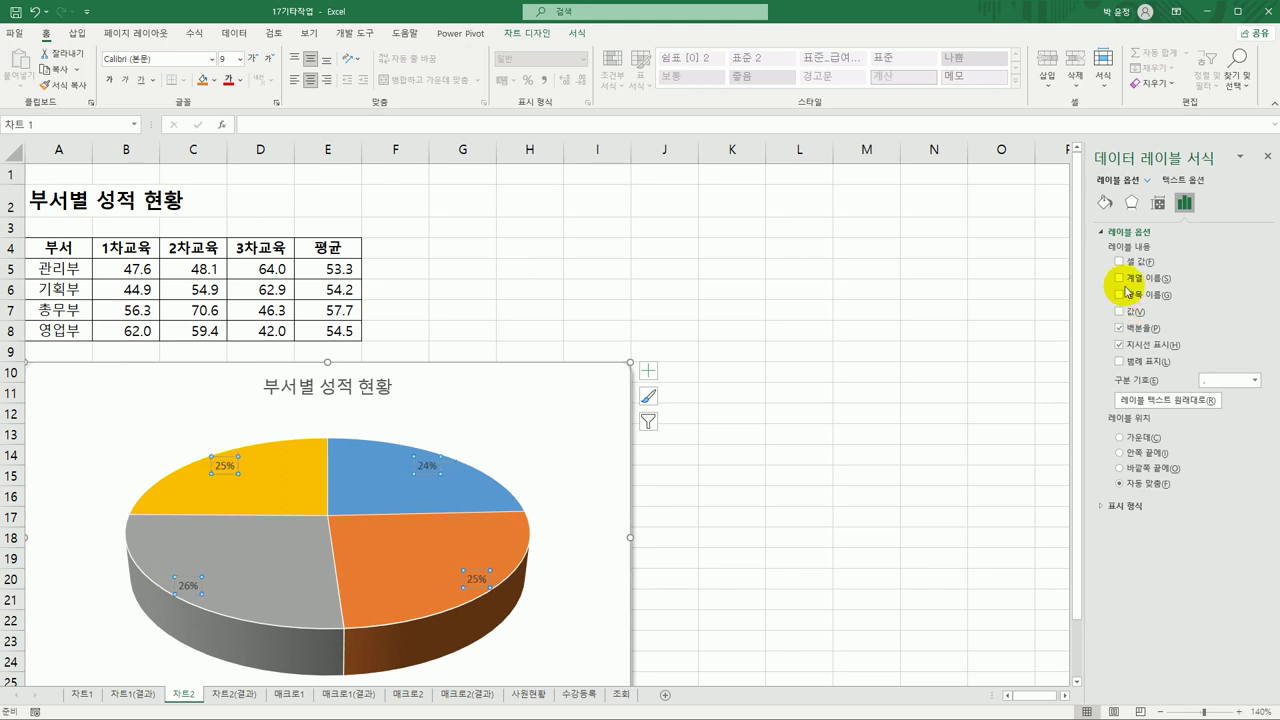
left_click(1121, 295)
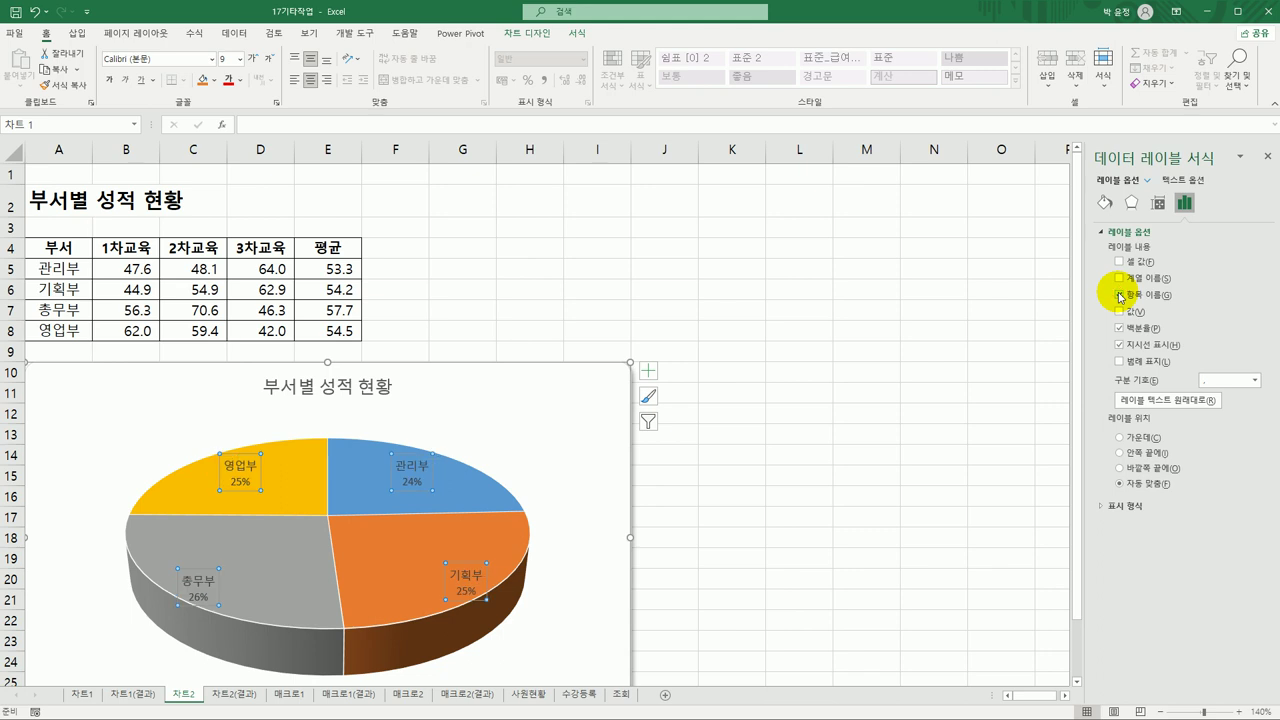
Step: Position the pie chart's data labels at 바깥쪽 끝에 and set their separator to (줄 바꿈)
left_click(1122, 468)
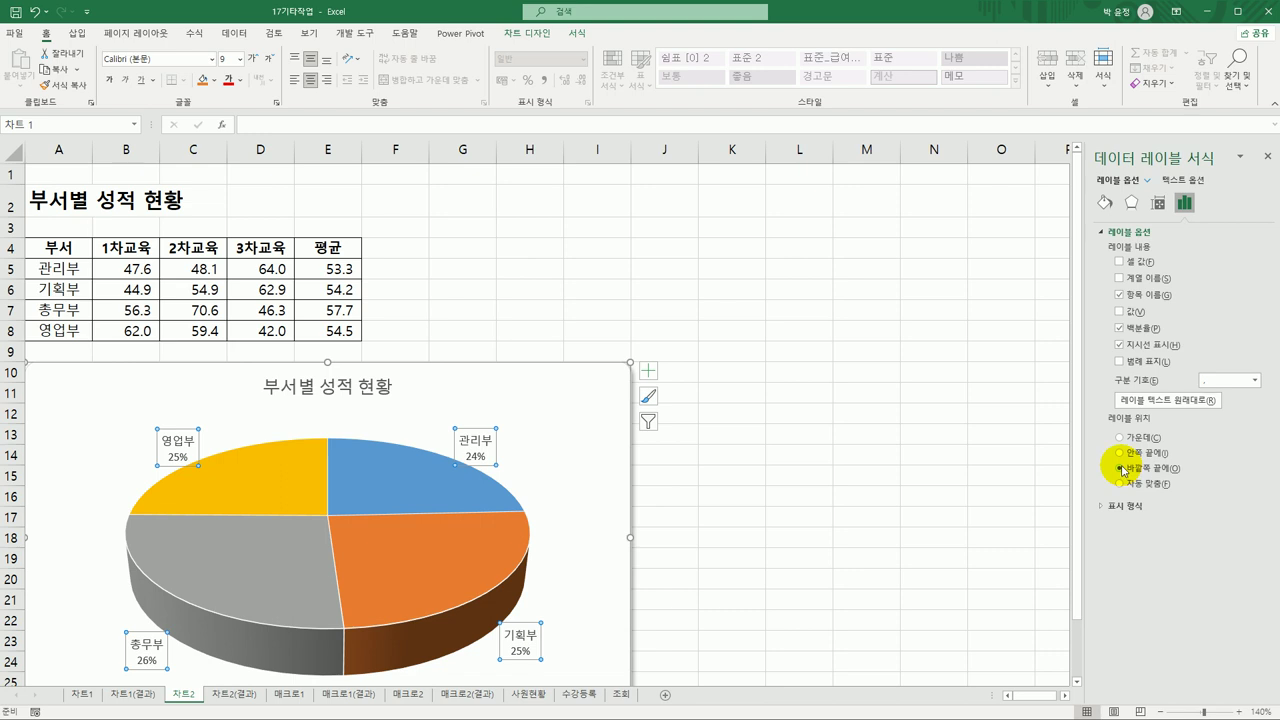
left_click(1254, 381)
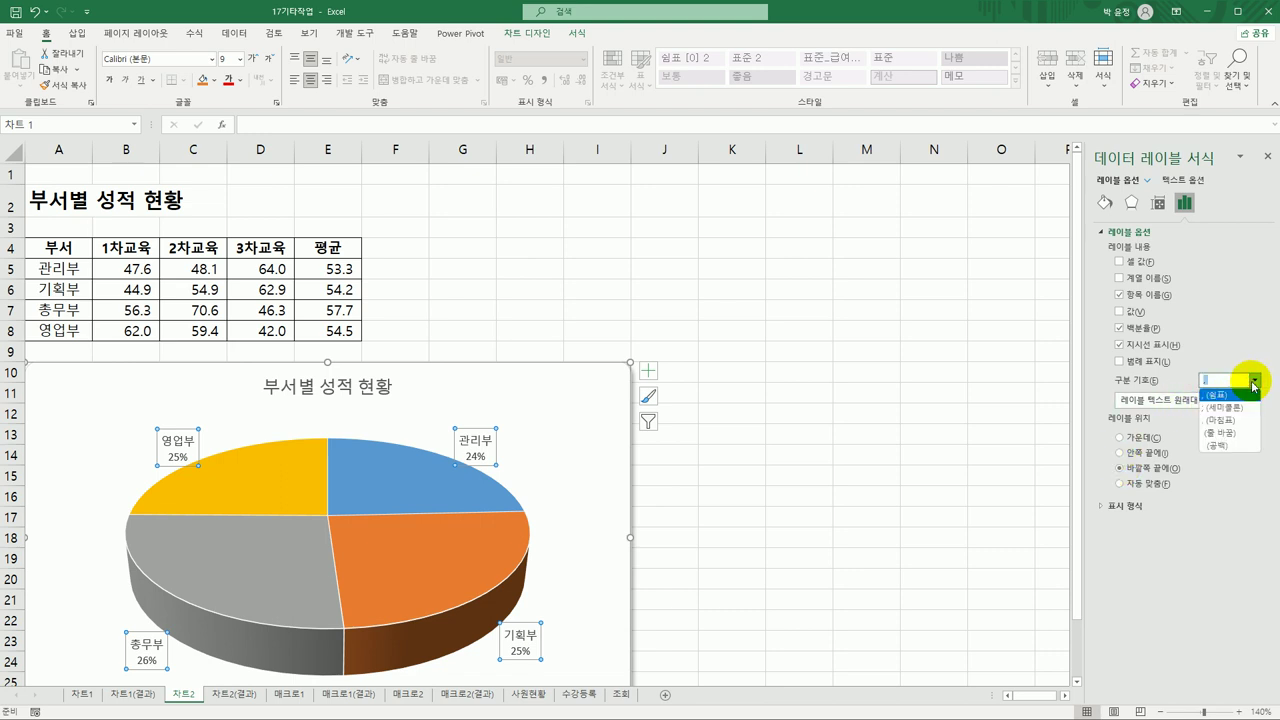
left_click(1236, 433)
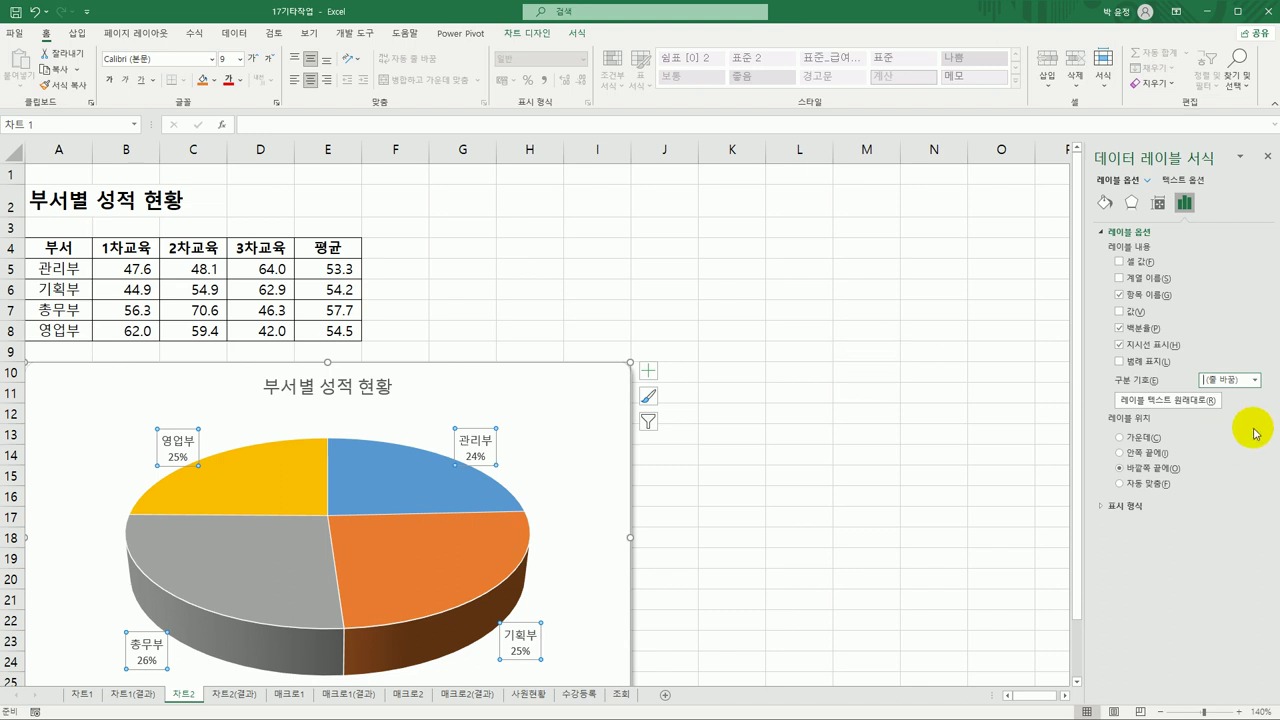
left_click(758, 540)
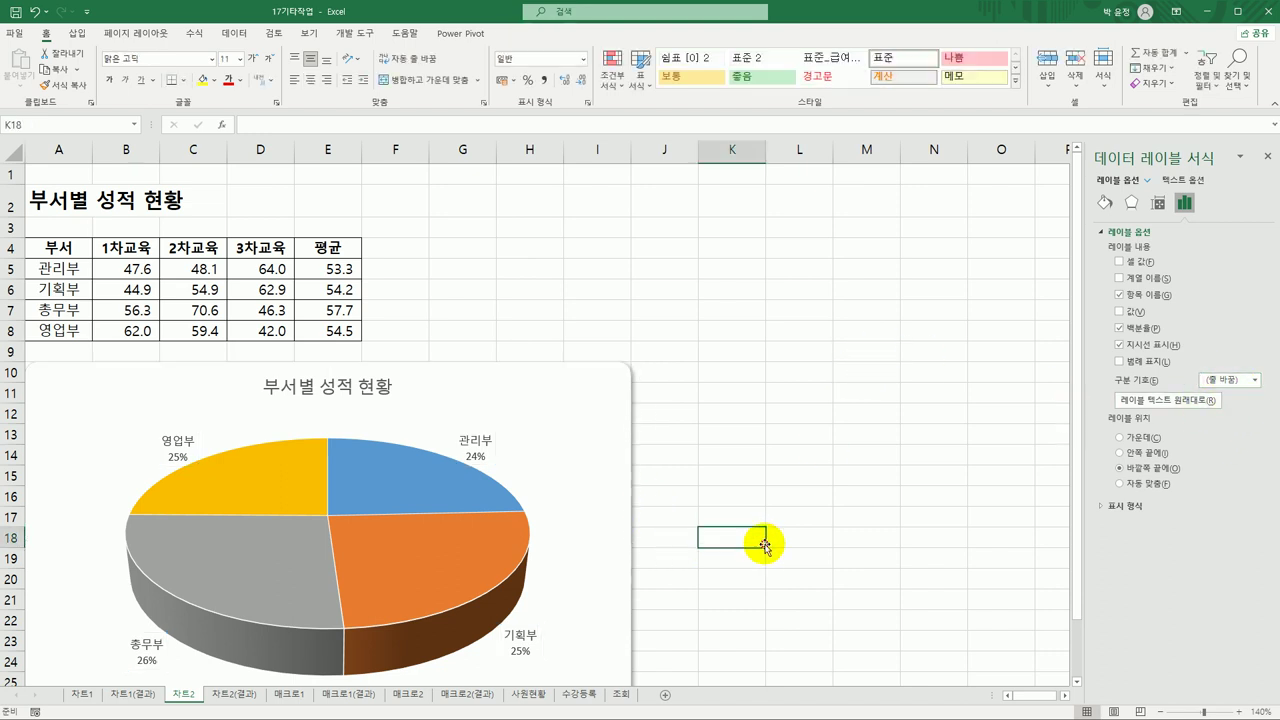
Step: Pull only the 기획부 slice out of the pie, with a point explosion of about 11%
scroll(748, 526, "down", 3)
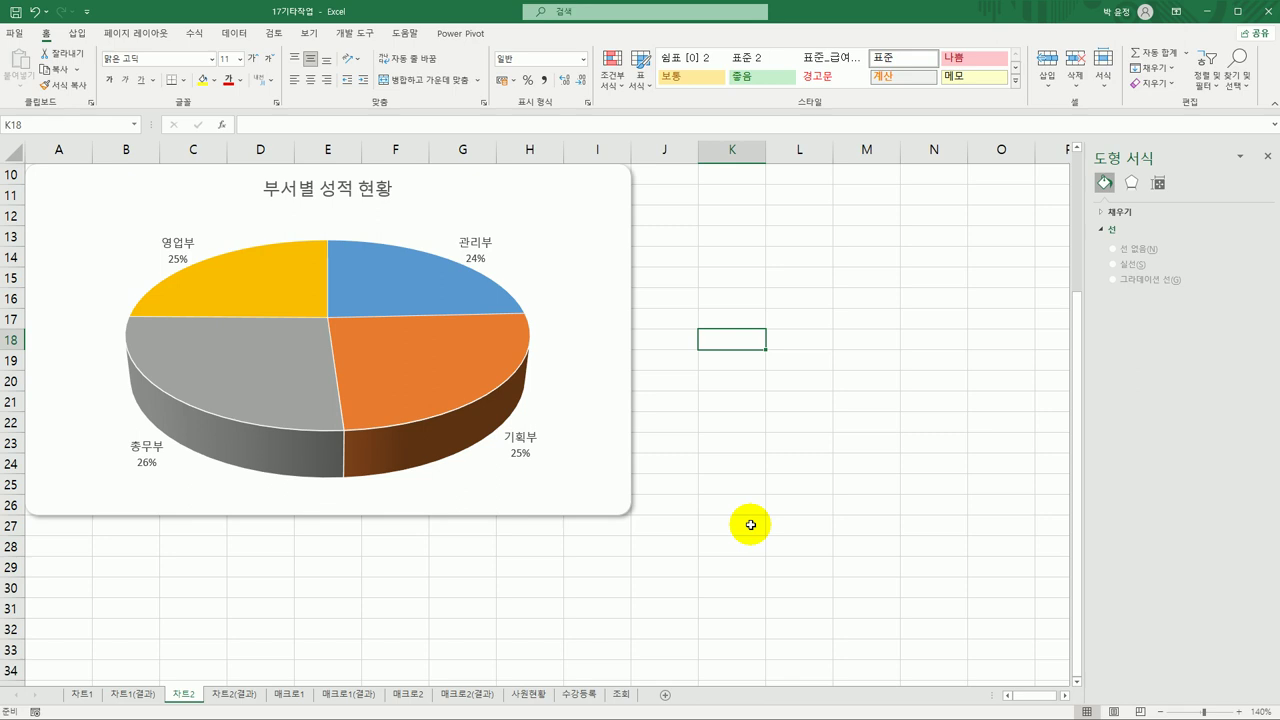
left_click(449, 378)
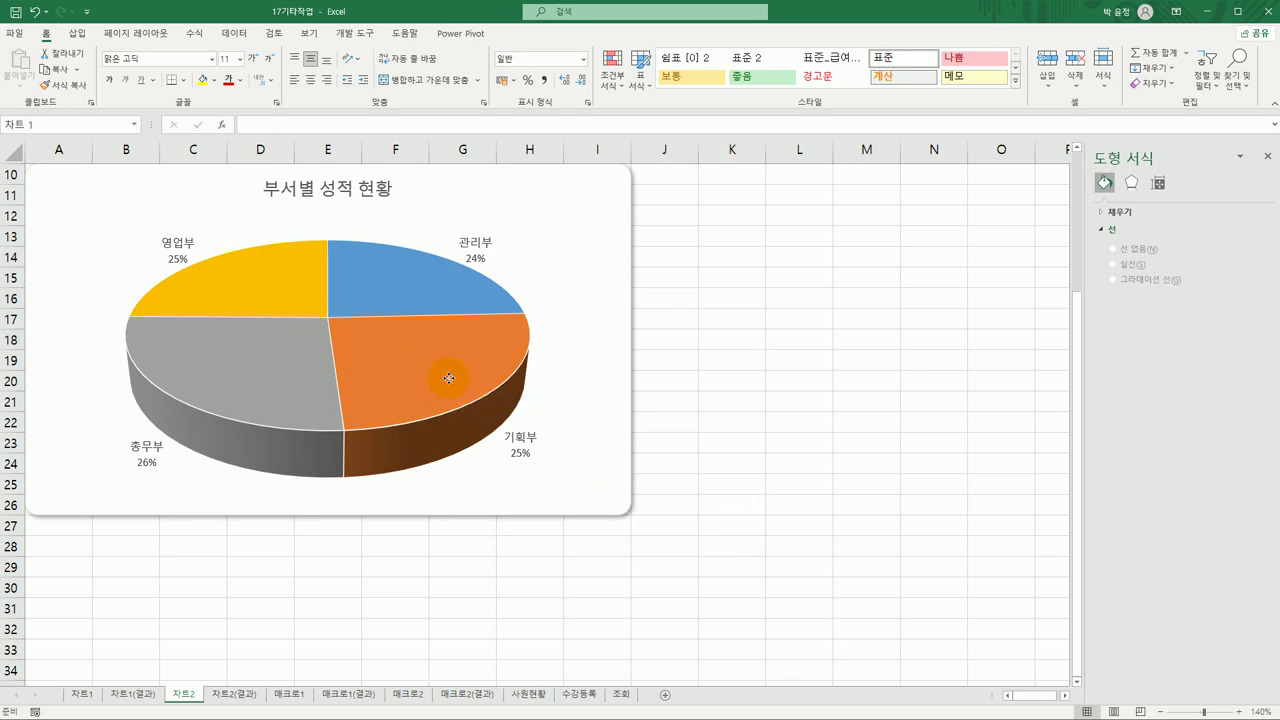
left_click(449, 378)
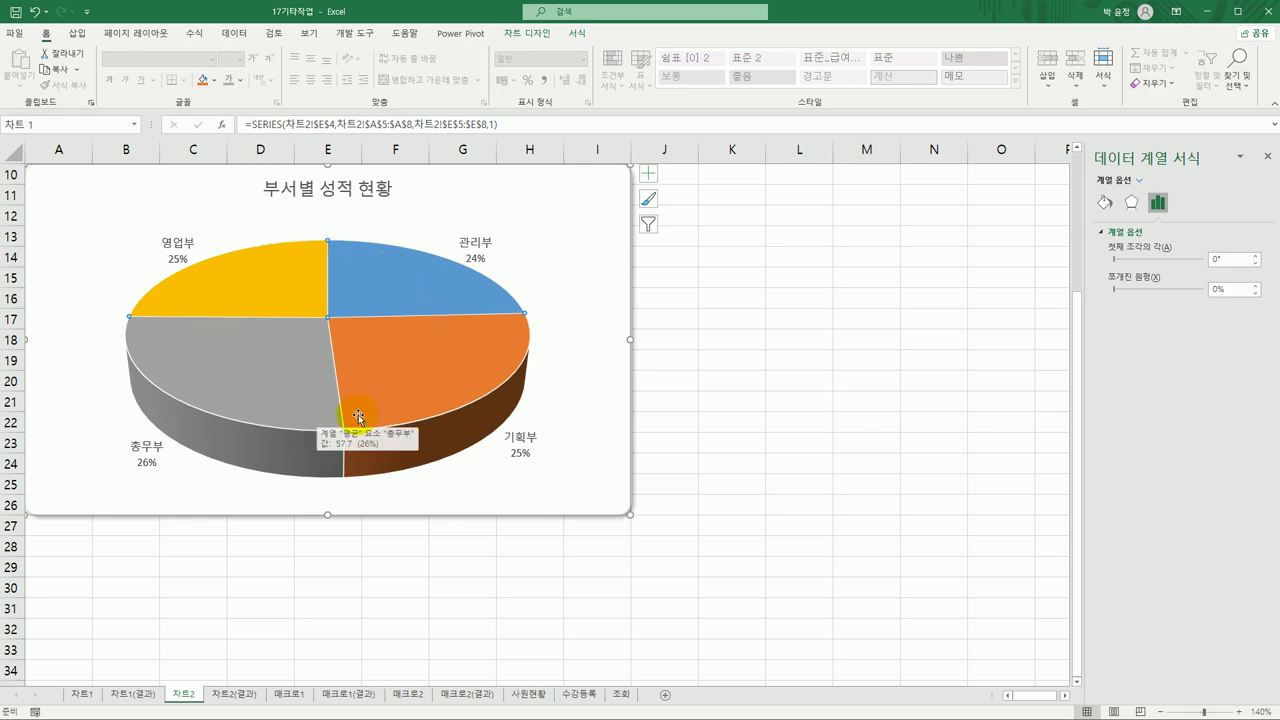
left_click(395, 376)
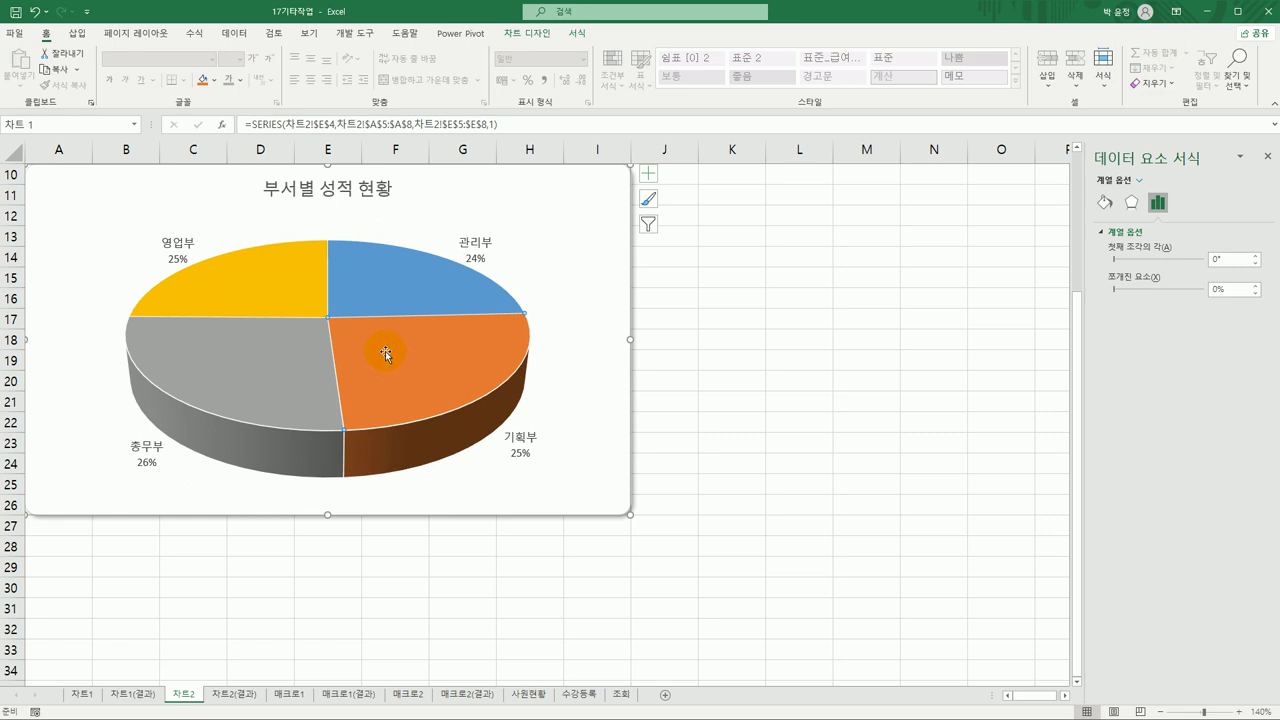
left_click_drag(385, 353, 403, 363)
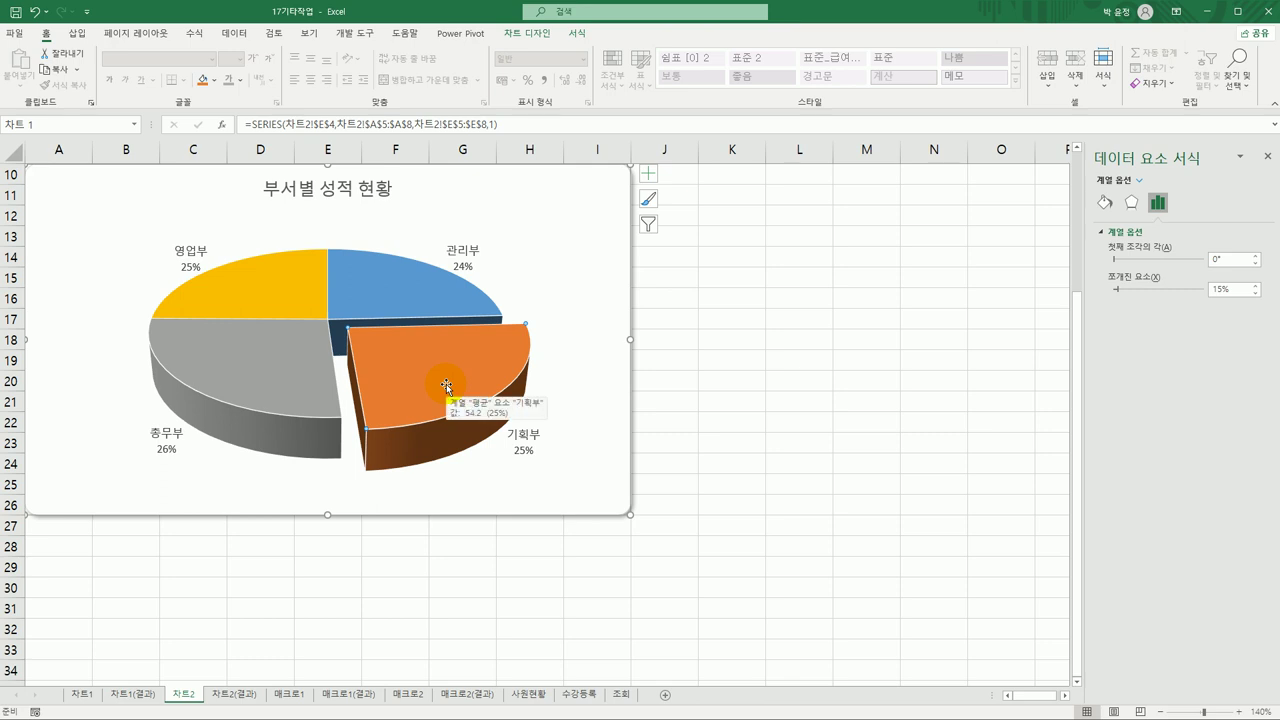
mouse_move(446, 387)
left_mouse_down()
mouse_move(415, 379)
mouse_move(423, 363)
mouse_move(446, 373)
left_mouse_up()
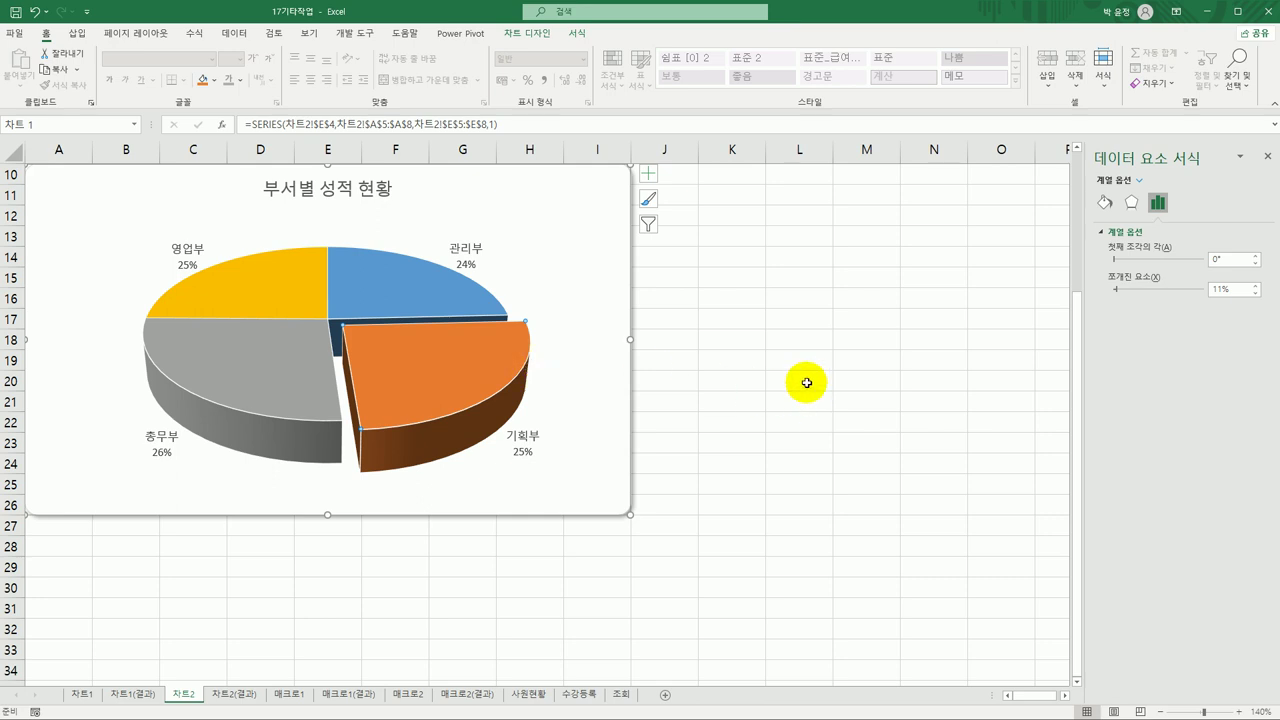
Step: Draw an ellipse about 2.5 cm wide and 0.87 cm high around the 관리부 average in E5 and set it to 채우기 없음
left_click(576, 33)
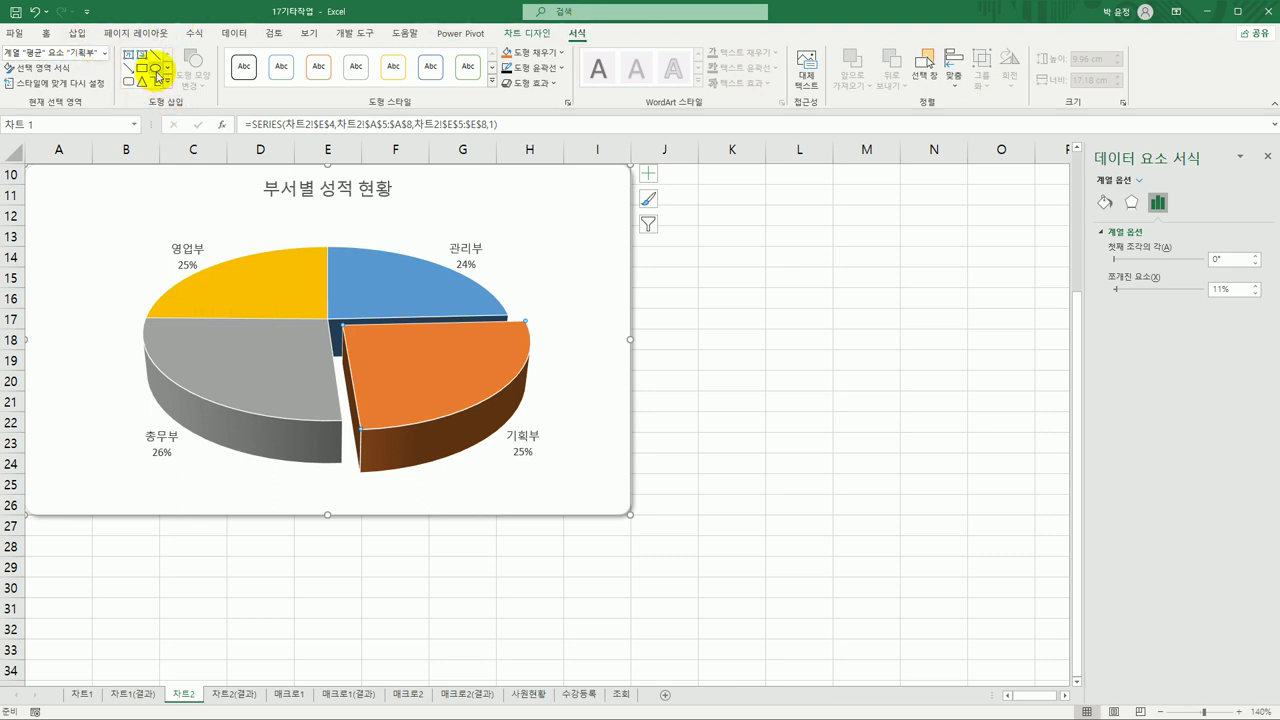
left_click(156, 70)
scroll(806, 339, "up", 1)
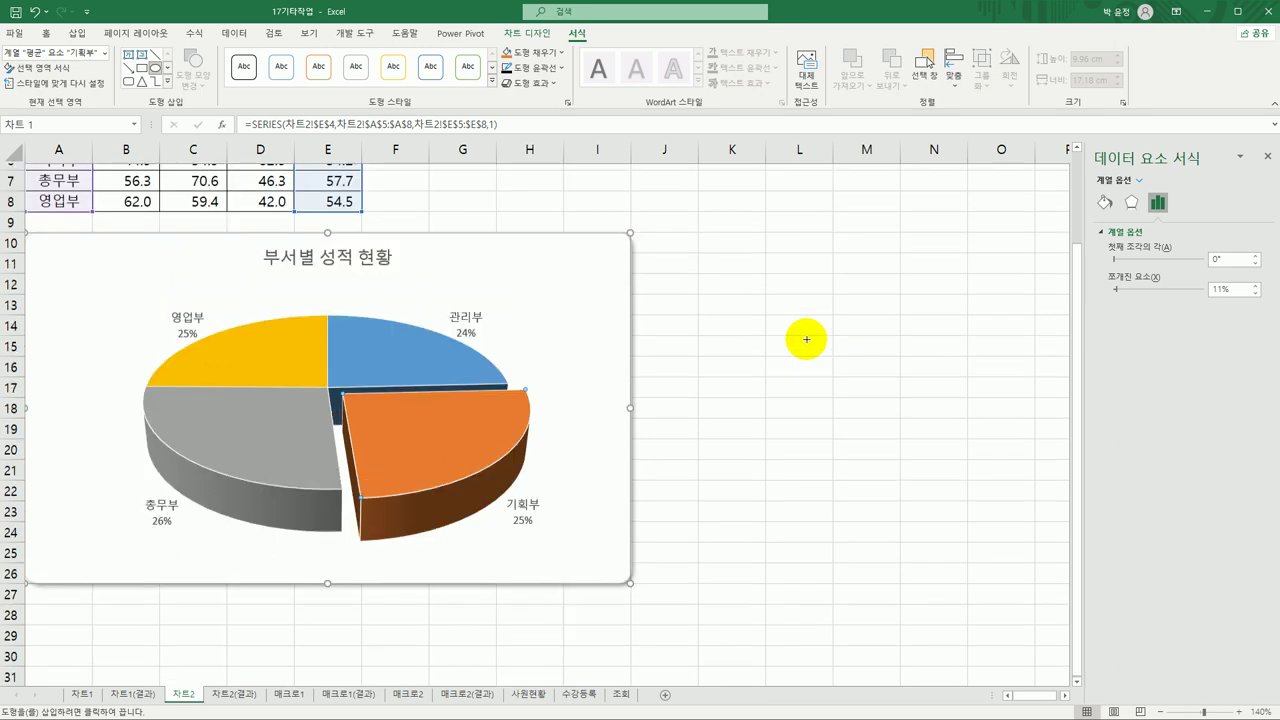
scroll(806, 339, "up", 2)
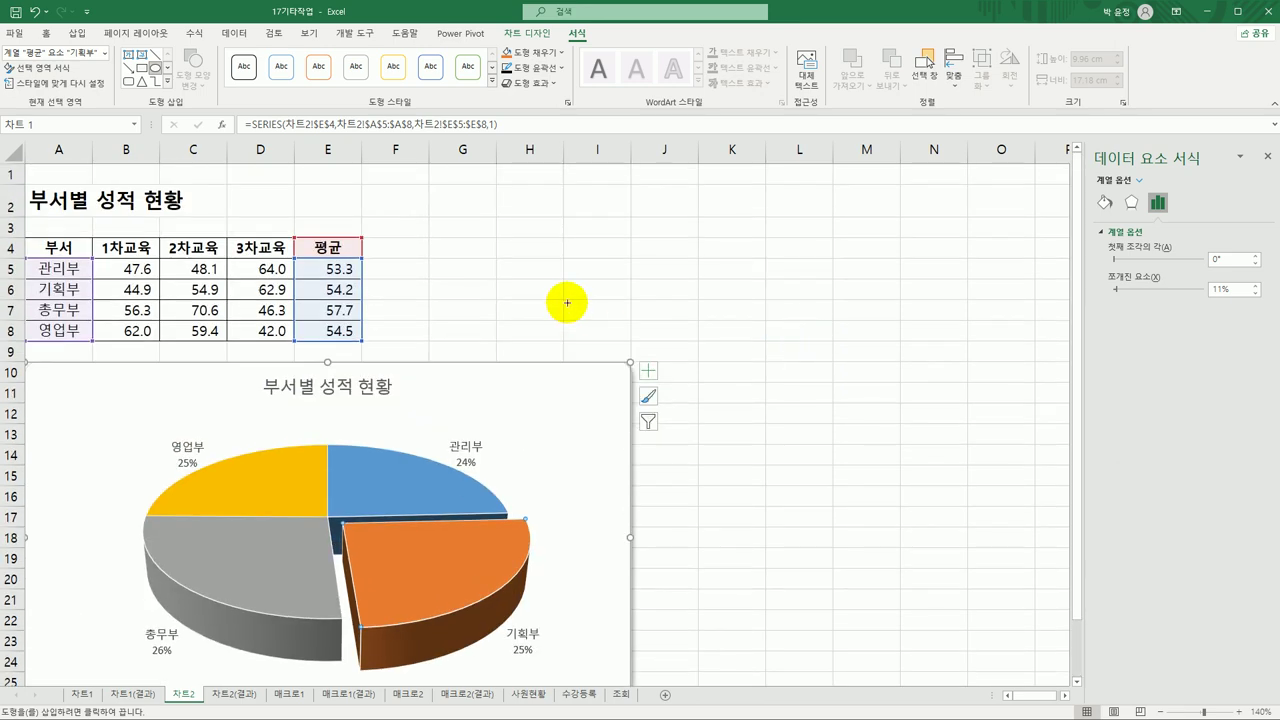
left_click_drag(286, 256, 372, 286)
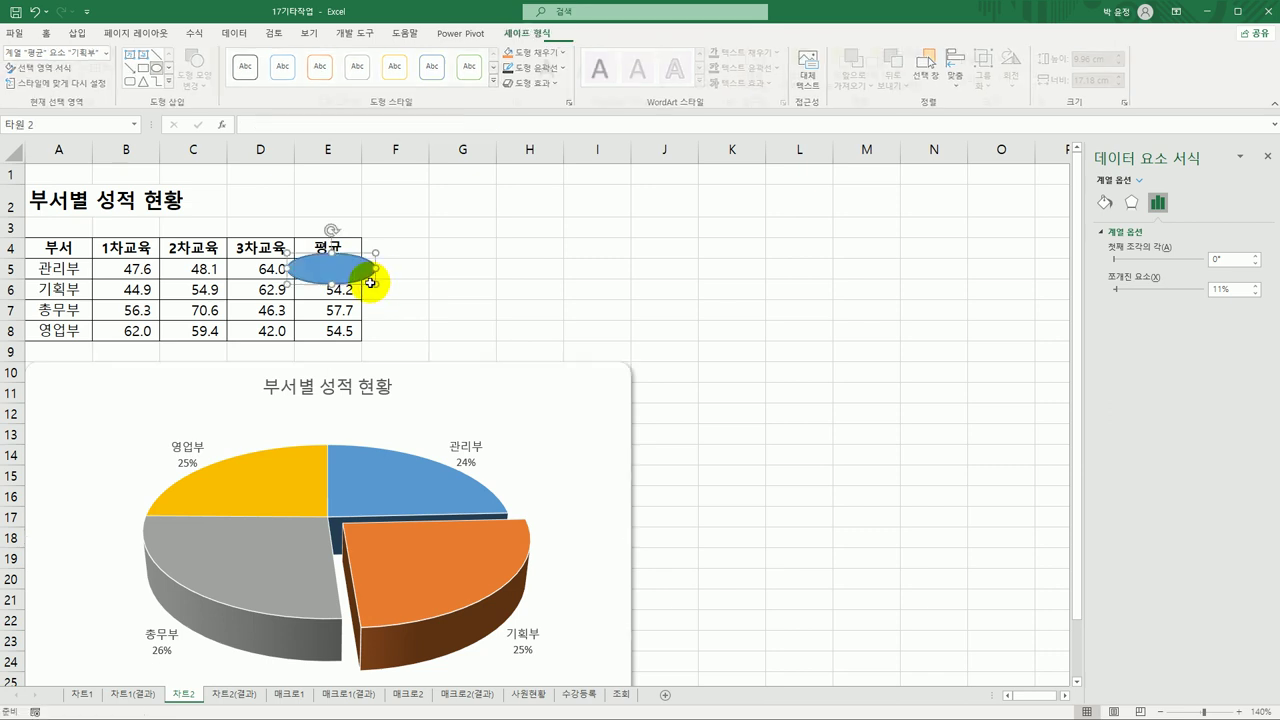
left_click(500, 52)
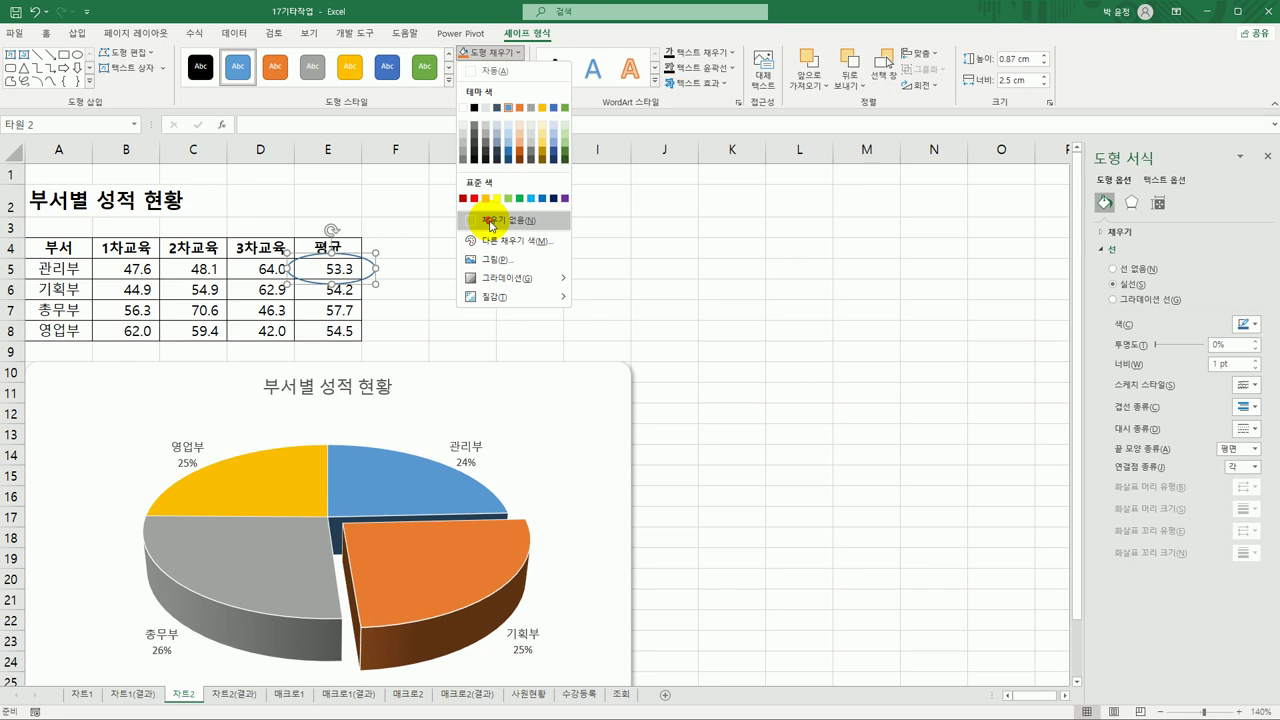
left_click(491, 222)
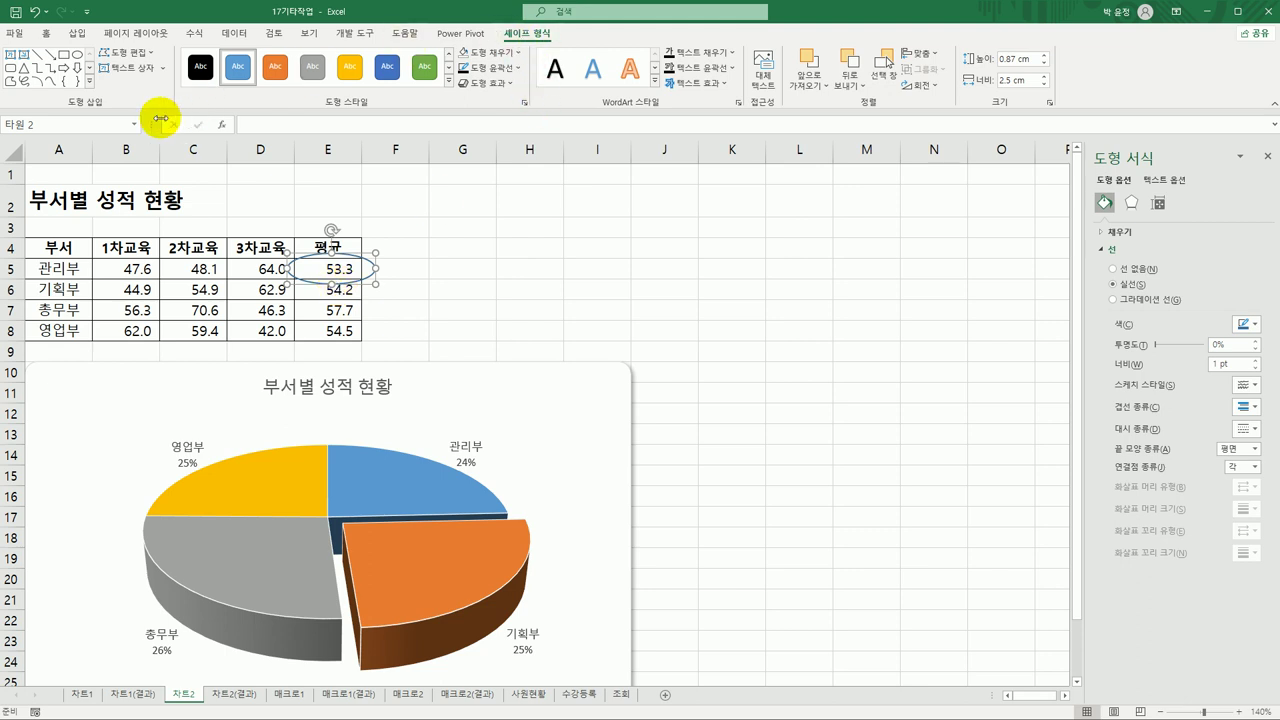
Step: Draw an arrow connector from the ellipse's lower edge to the 관리부 slice, about 5.54 cm high and 1.85 cm wide, and colour it red
left_click(51, 56)
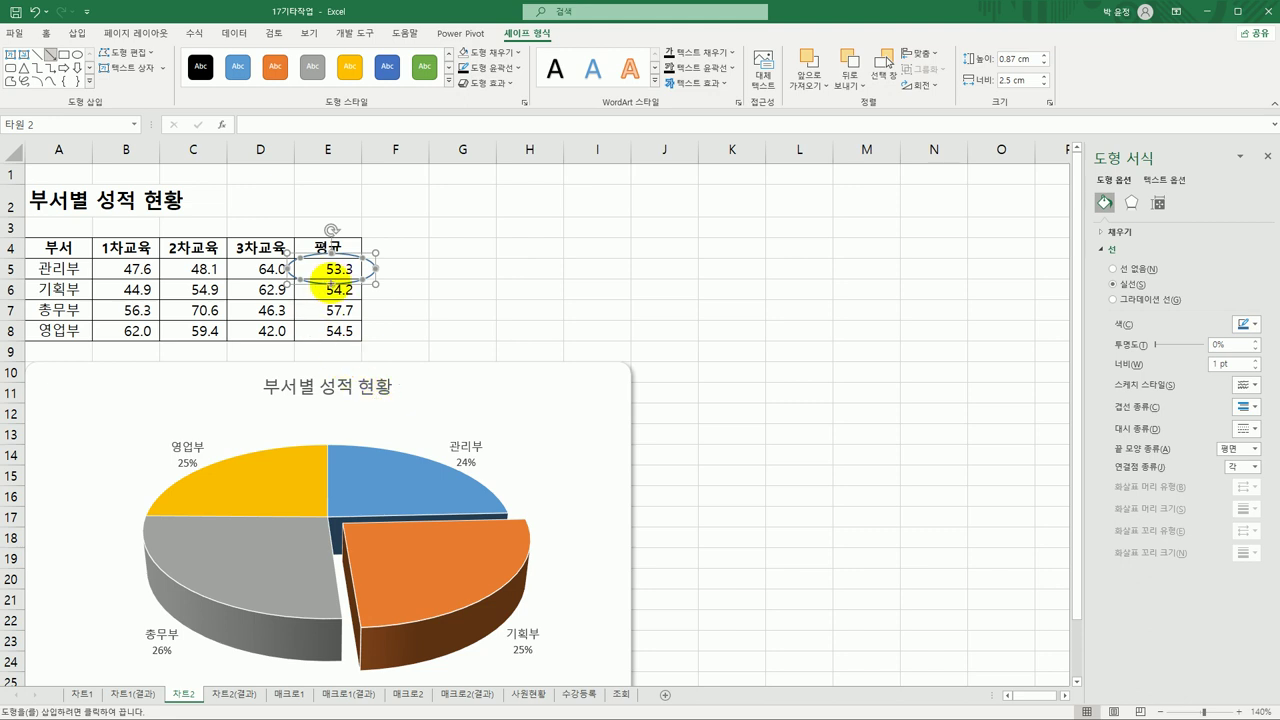
left_click_drag(378, 406, 396, 479)
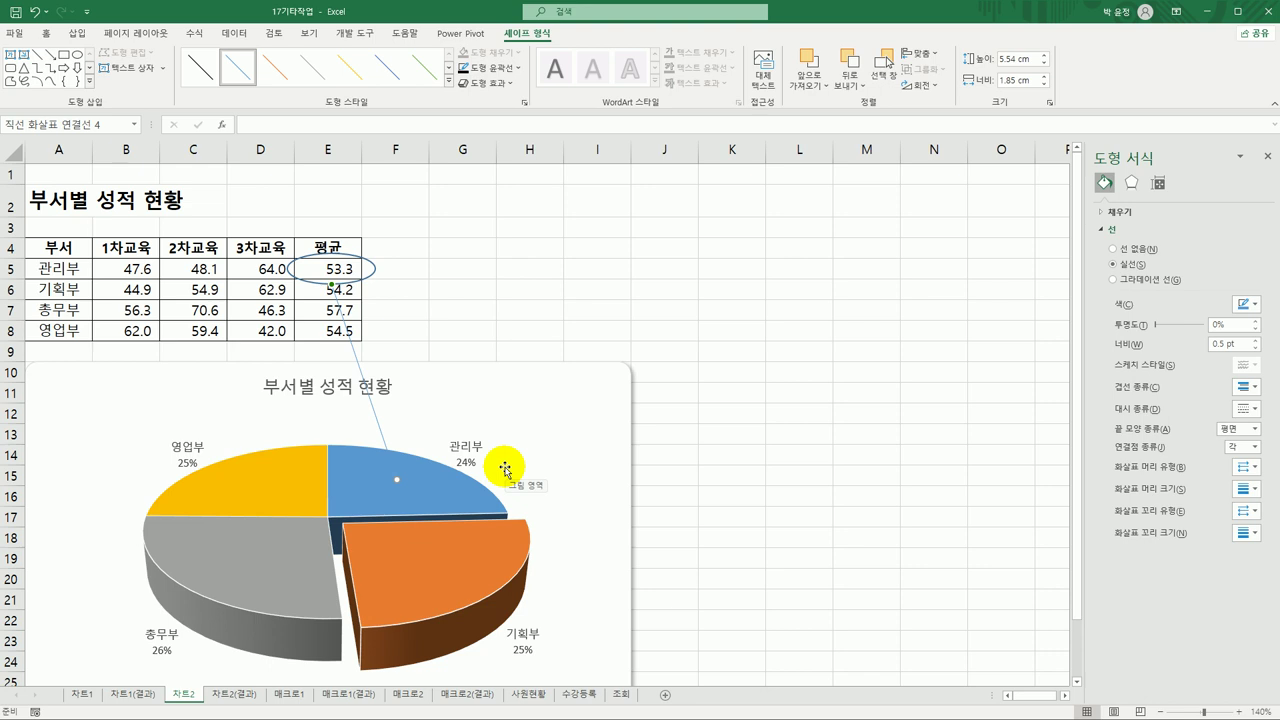
left_click(519, 68)
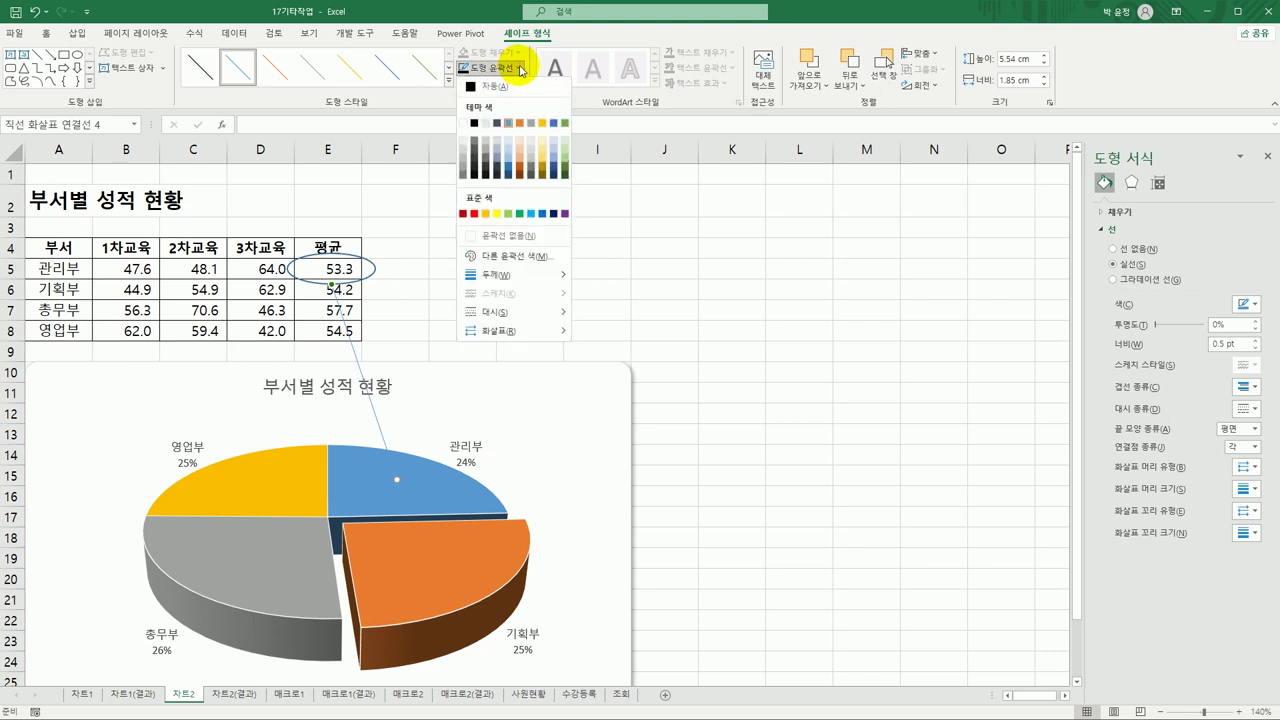
left_click(475, 215)
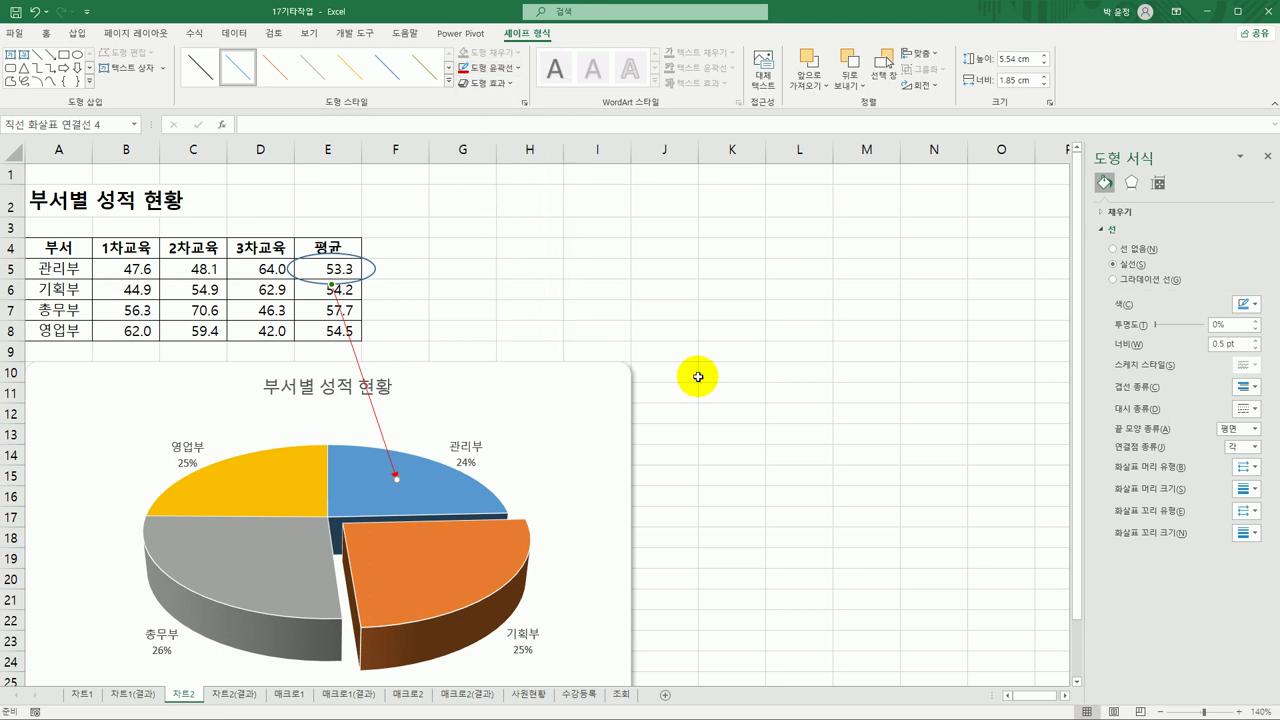
left_click(736, 416)
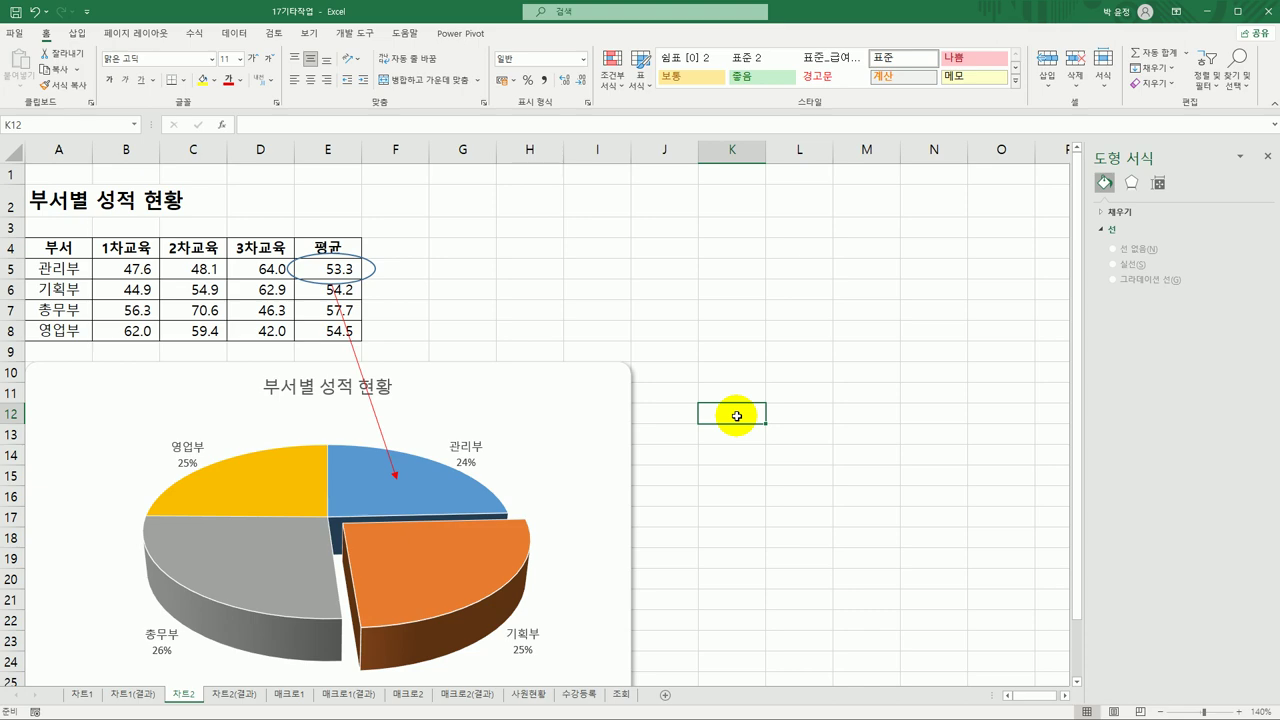
Step: Review the finished chart and compare it with the reference on the 차트2(결과) sheet
scroll(736, 416, "down", 4)
scroll(736, 416, "up", 4)
mouse_move(195, 708)
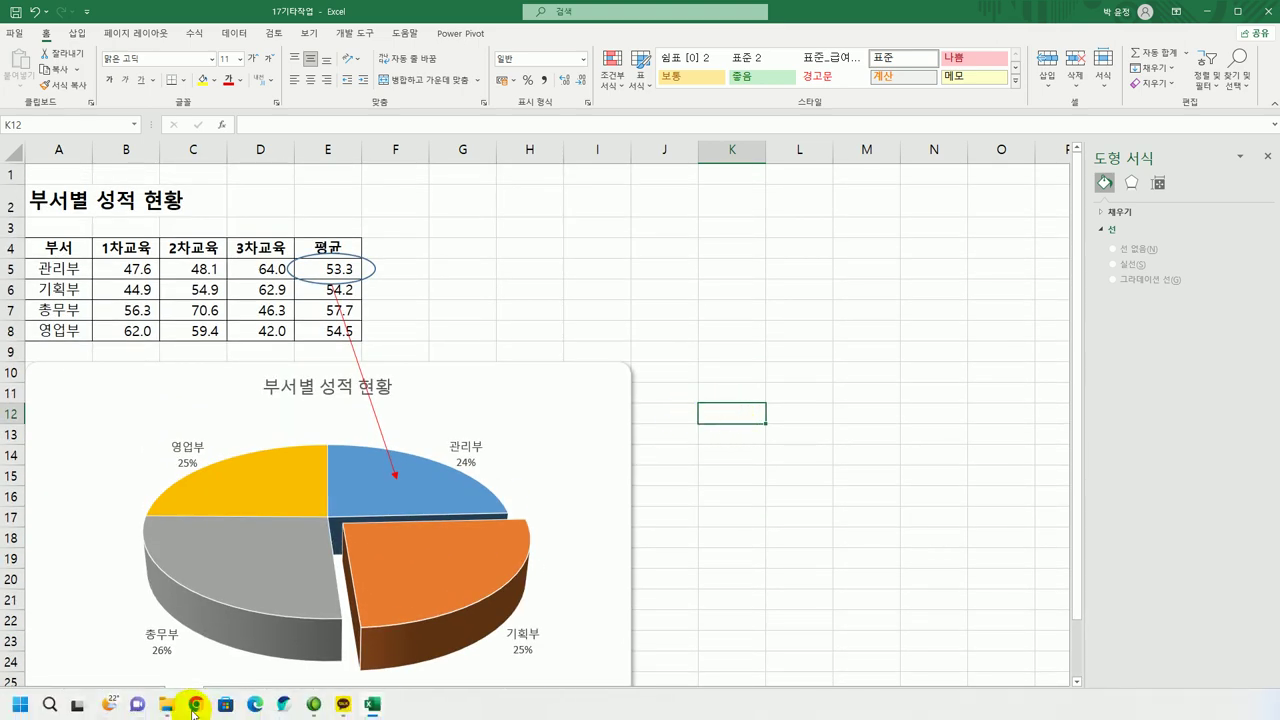
left_click(580, 249)
left_click(246, 695)
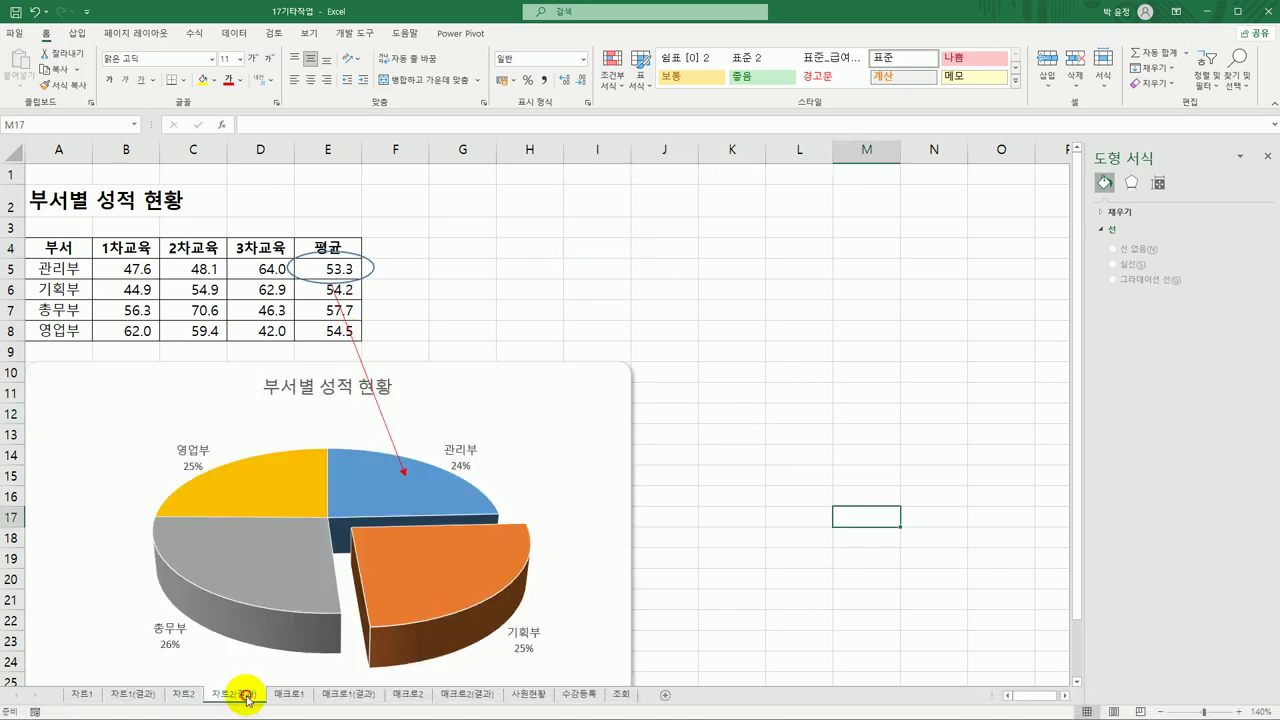
left_click(774, 538)
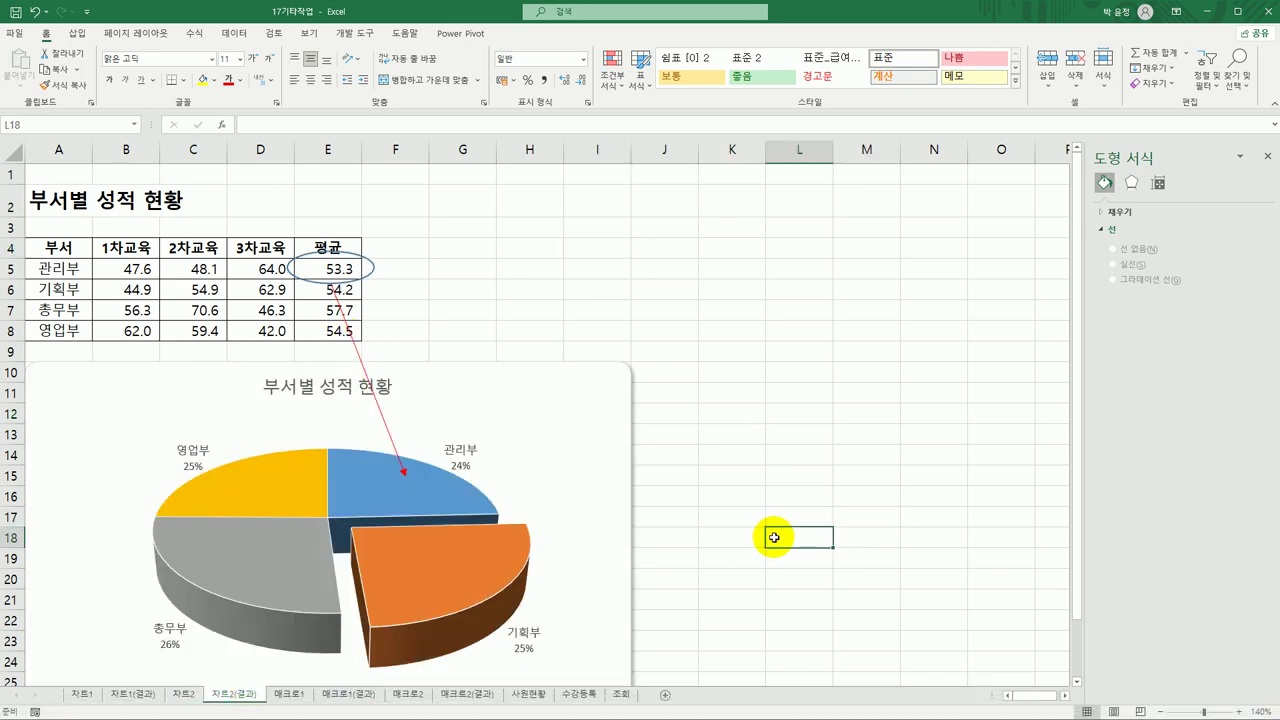